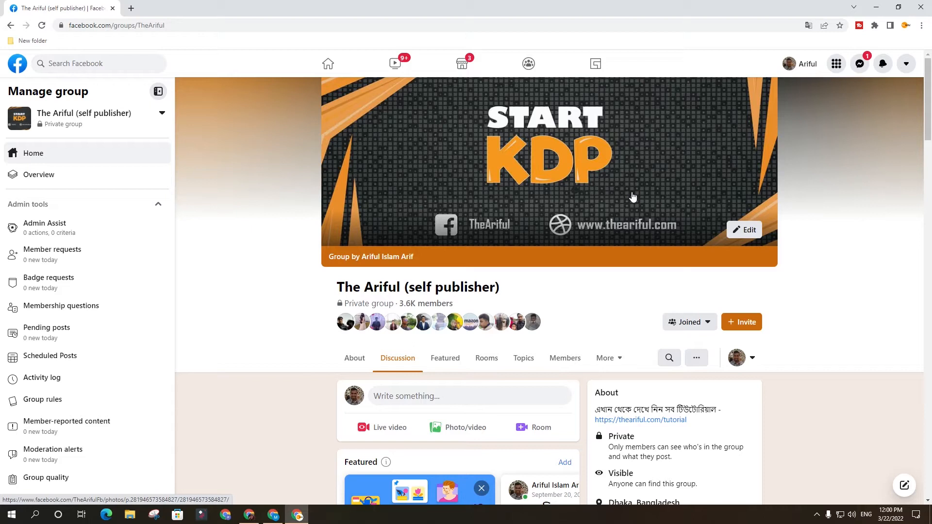
Switch to Tangent Templates, open the KDP Helper and set a trim size of 8.5 x 11 with 100 pages.
left_click(273, 514)
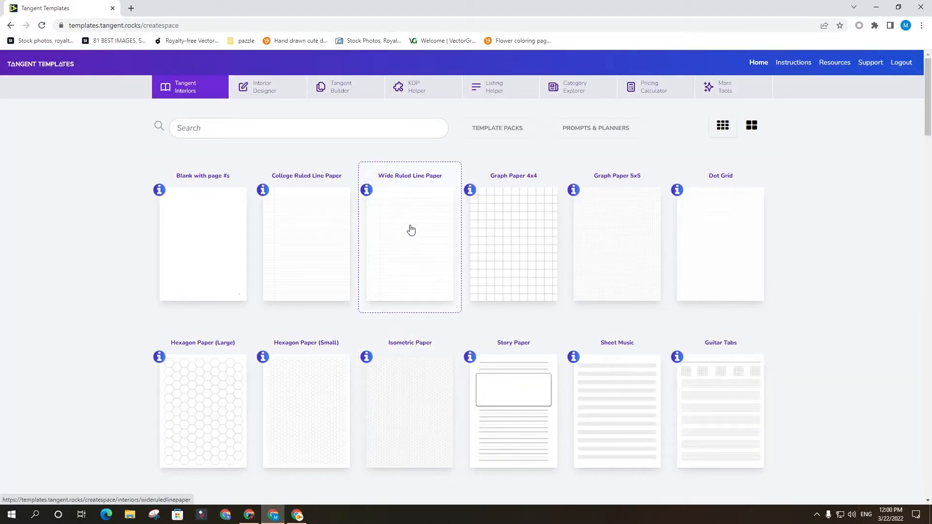
left_click(428, 89)
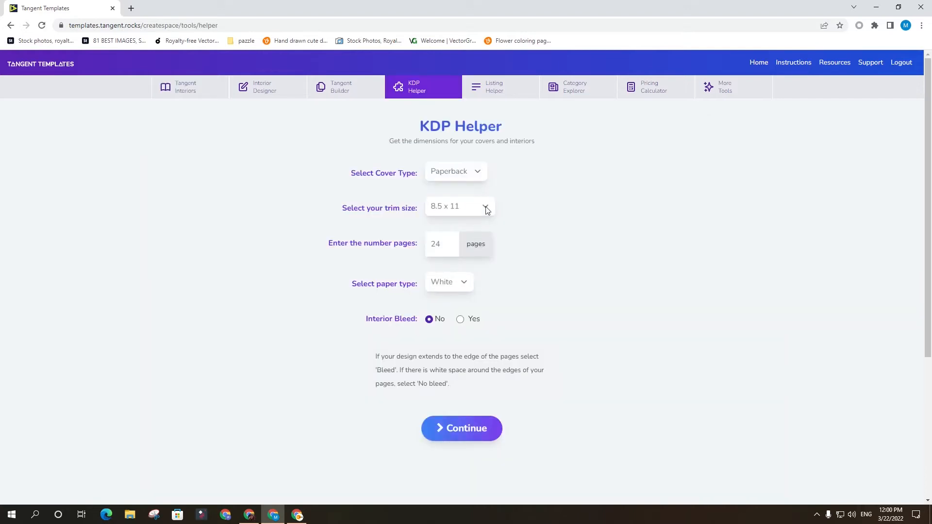
left_click(486, 209)
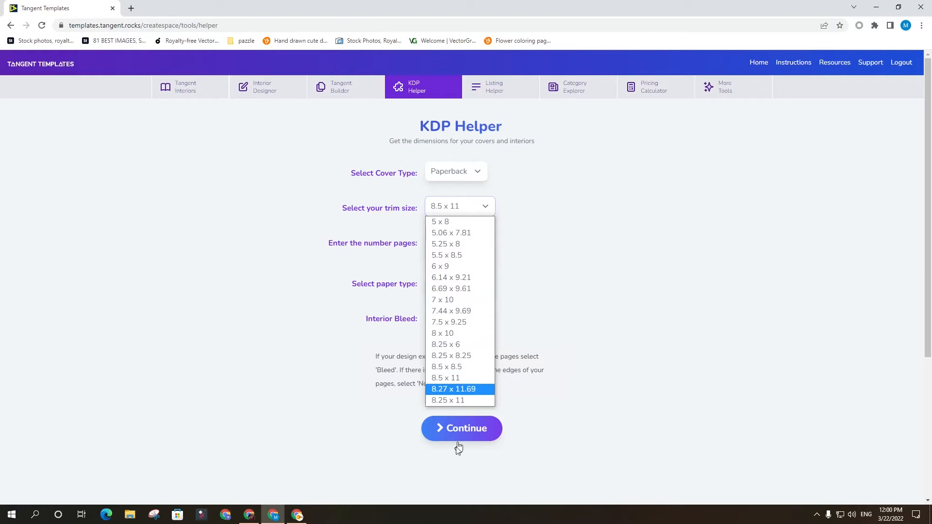
left_click(464, 379)
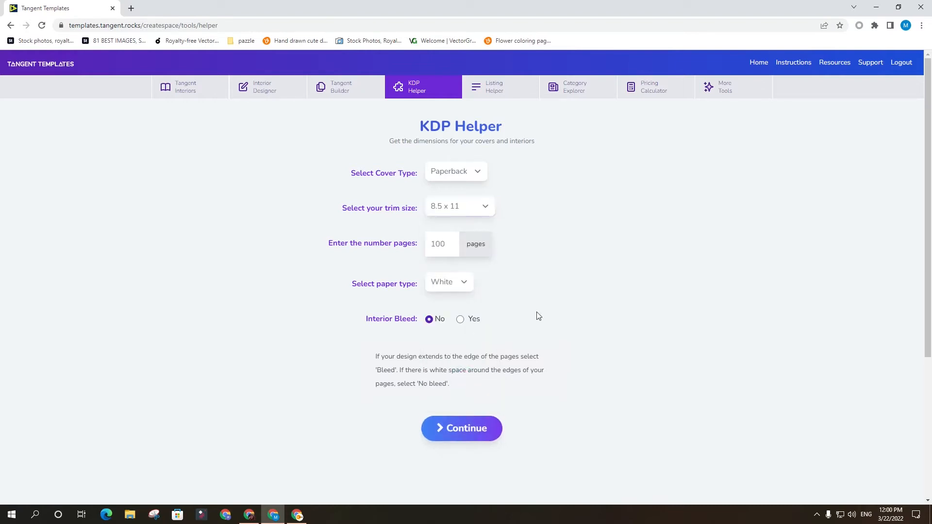
Keep the paper type White, set Interior Bleed to Yes and generate the book dimensions.
left_click(471, 285)
left_click(450, 300)
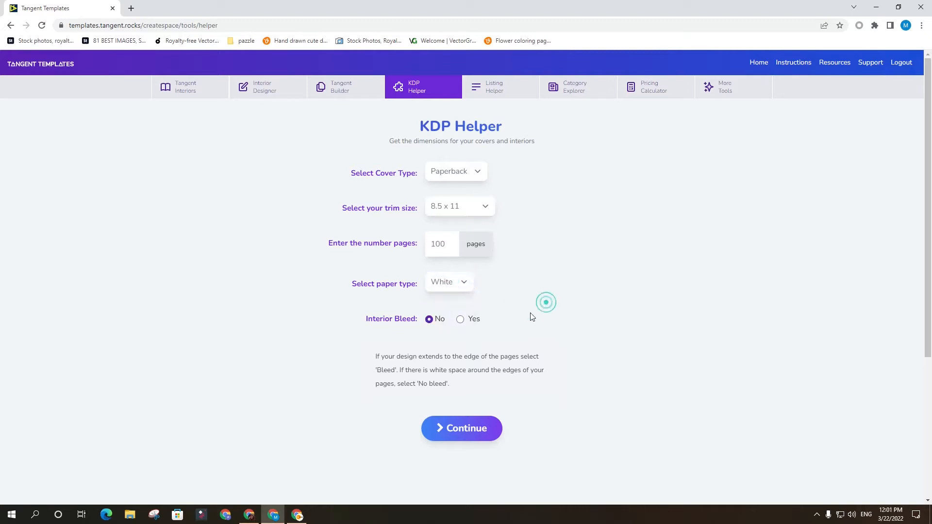
left_click(465, 286)
left_click(600, 298)
left_click(462, 321)
left_click(577, 333)
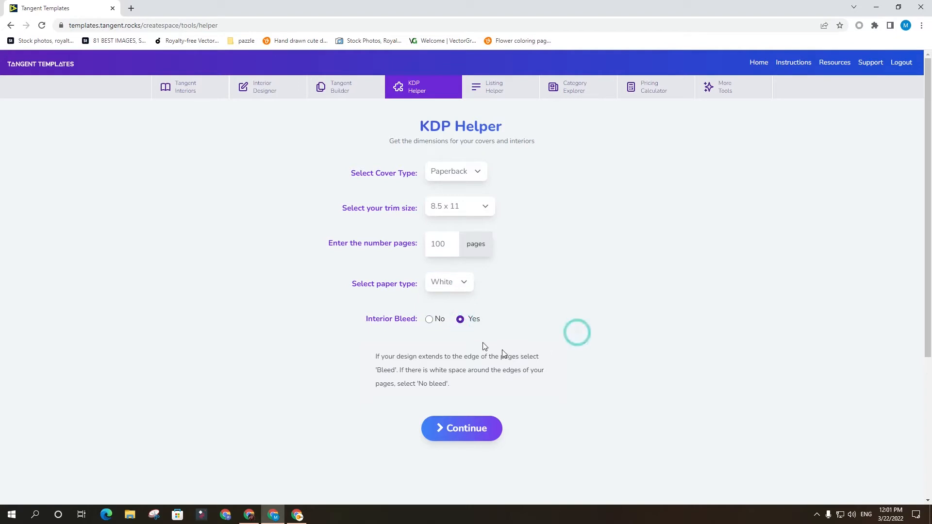
left_click(466, 319)
scroll(492, 342, "down", 4)
scroll(495, 342, "up", 2)
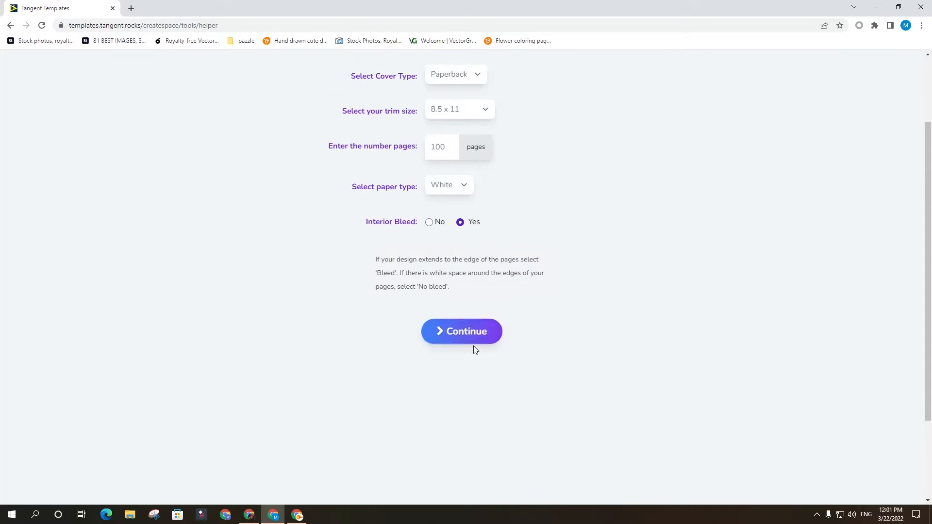
left_click(478, 333)
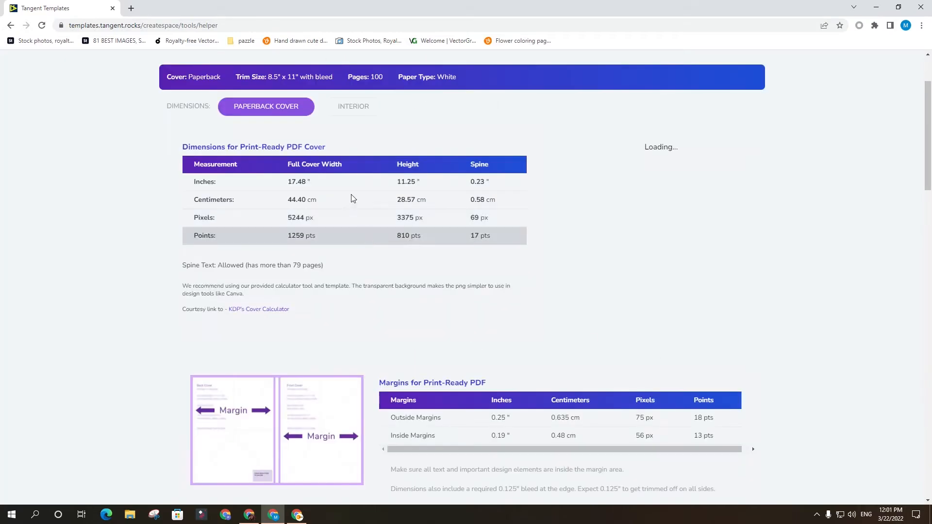
Open the interior dimensions and examine the page width and height in inches.
left_click(355, 108)
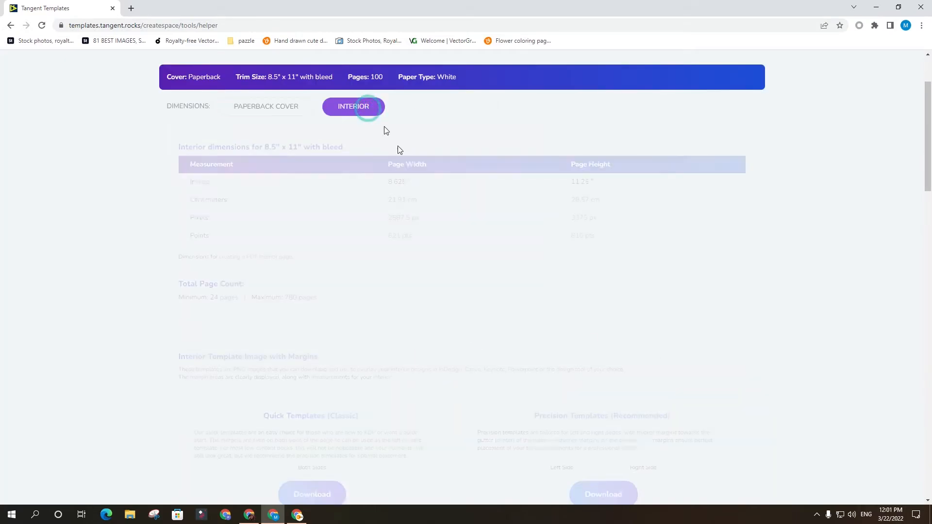
scroll(430, 194, "down", 1)
scroll(429, 201, "up", 1)
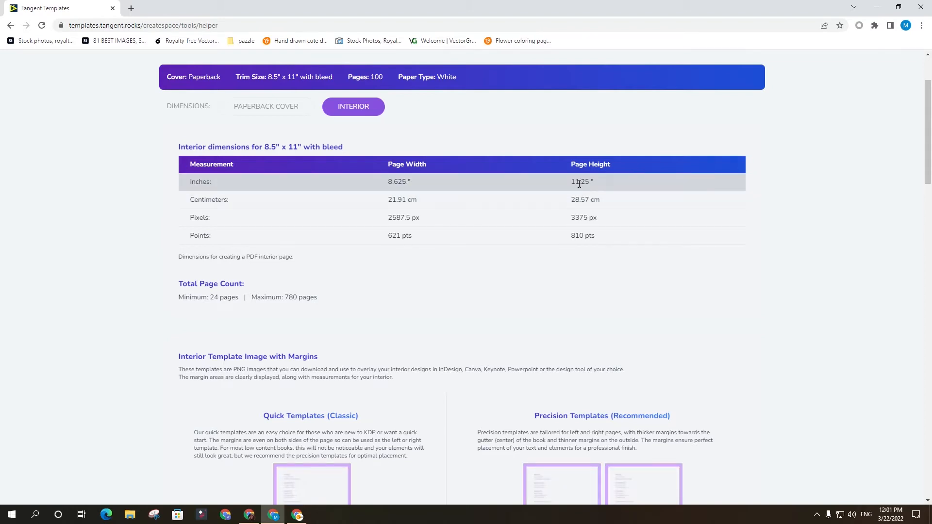
left_click_drag(595, 183, 390, 164)
left_click(418, 177)
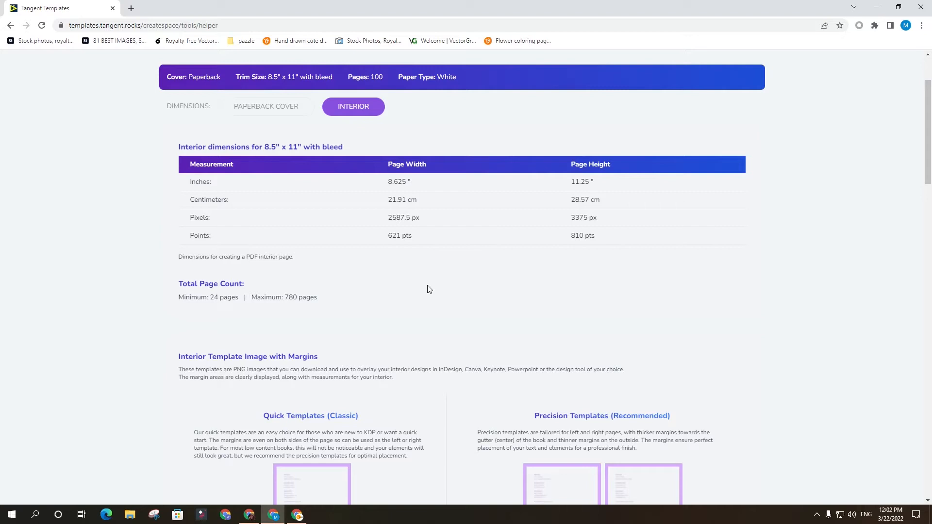
Calculate 8.5+.125 with a Google search in a new browser tab.
left_click(131, 9)
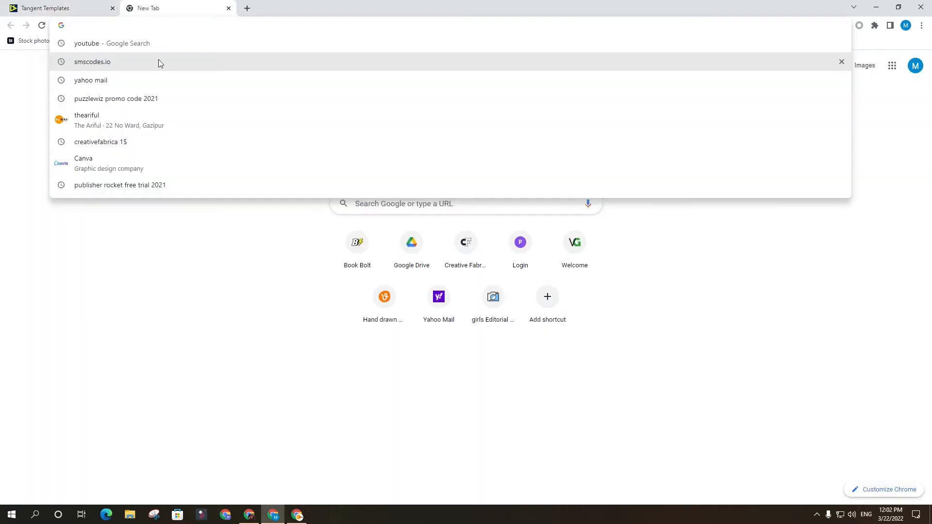
type("8.")
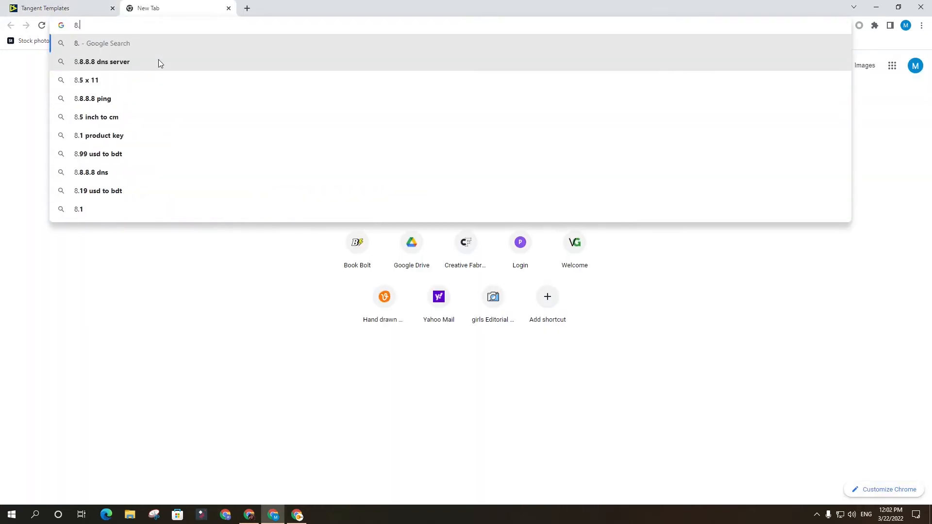
type("5")
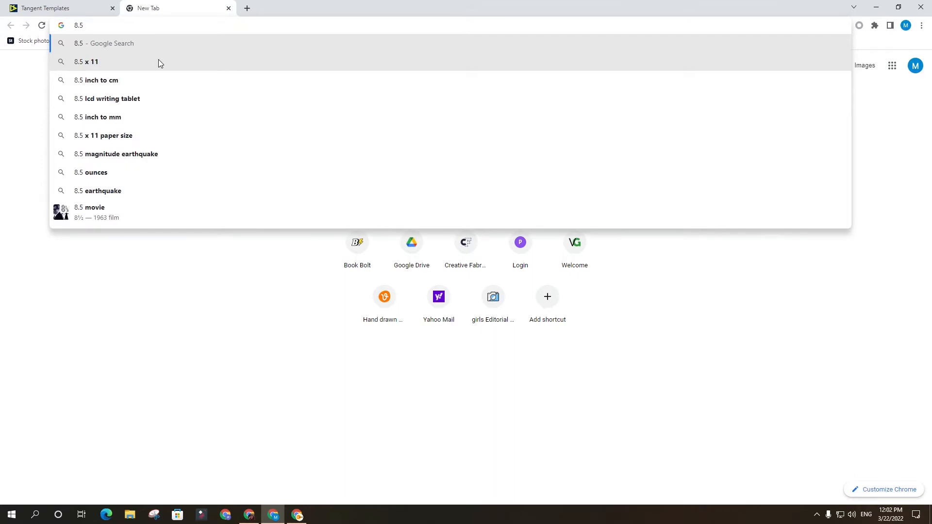
type("+.125")
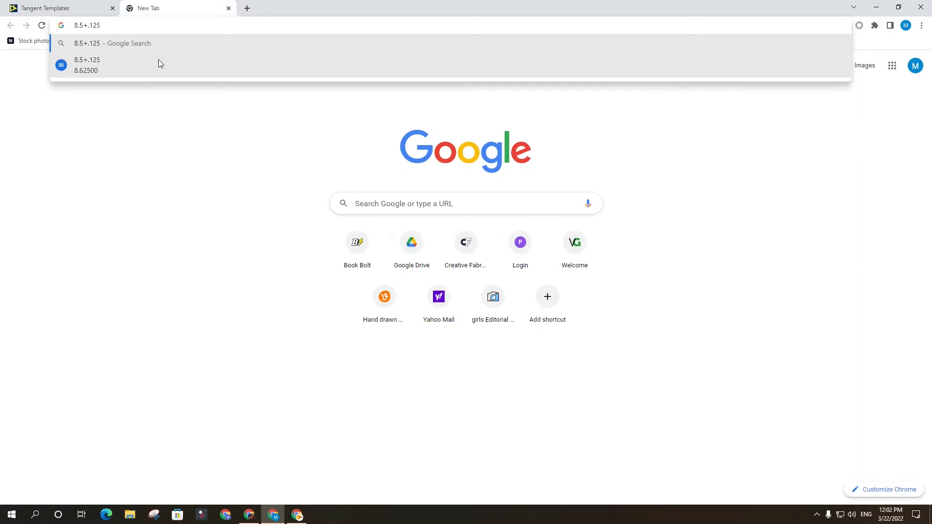
key("Return")
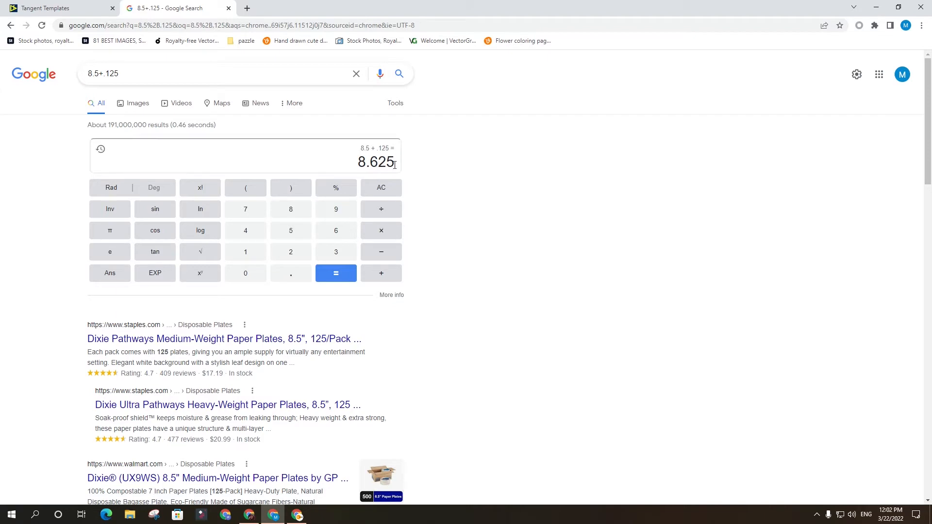
left_click_drag(400, 164, 359, 165)
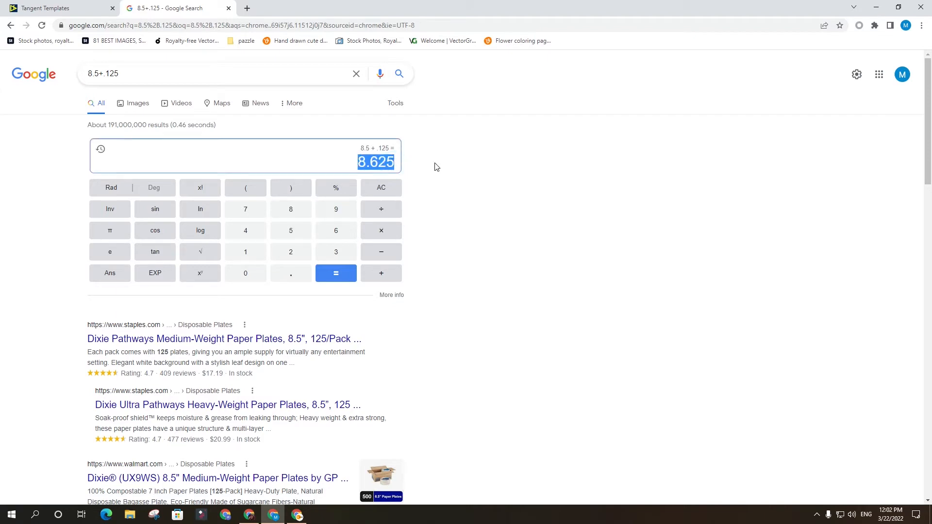
left_click(449, 163)
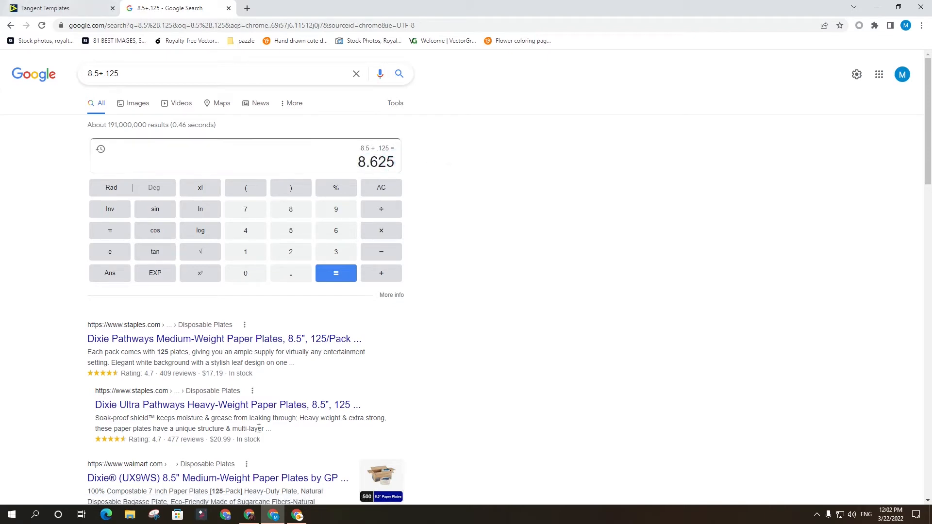
Return to Tangent Templates and compare the calculated width with the interior page width, checking the page height too.
left_click(57, 13)
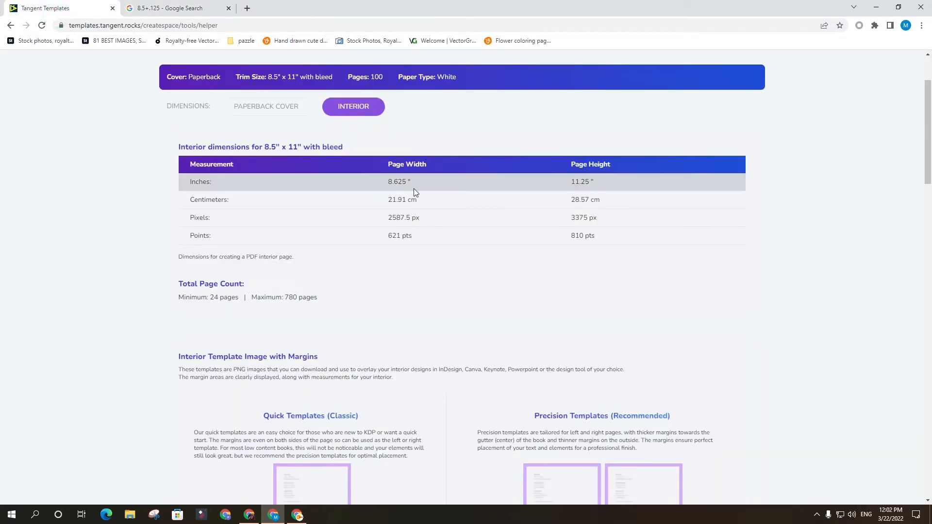
left_click(417, 183)
double_click(431, 182)
left_click(429, 182)
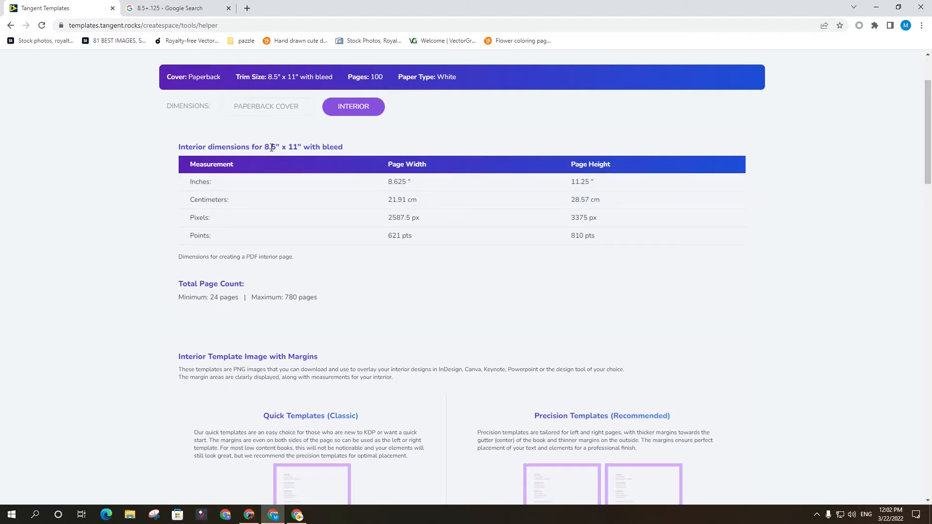
left_click_drag(593, 182, 542, 181)
left_click_drag(599, 185, 520, 181)
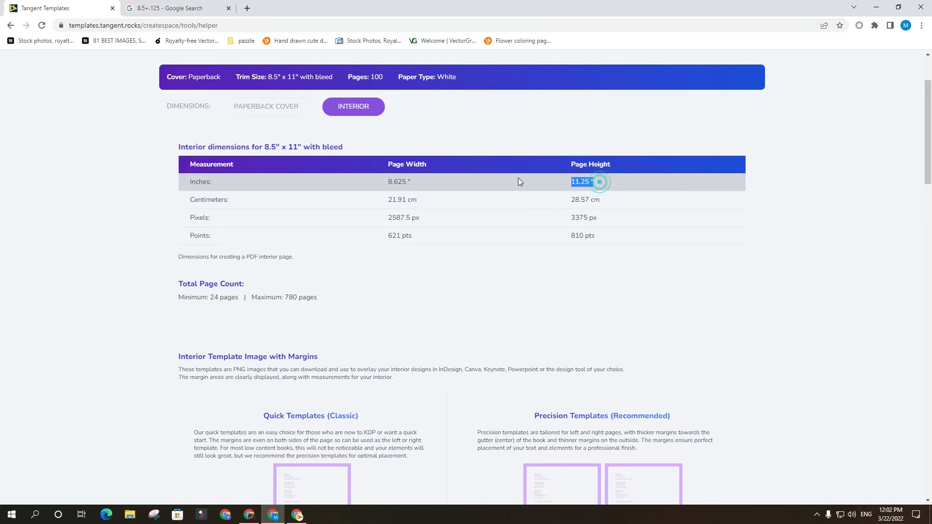
left_click(411, 190)
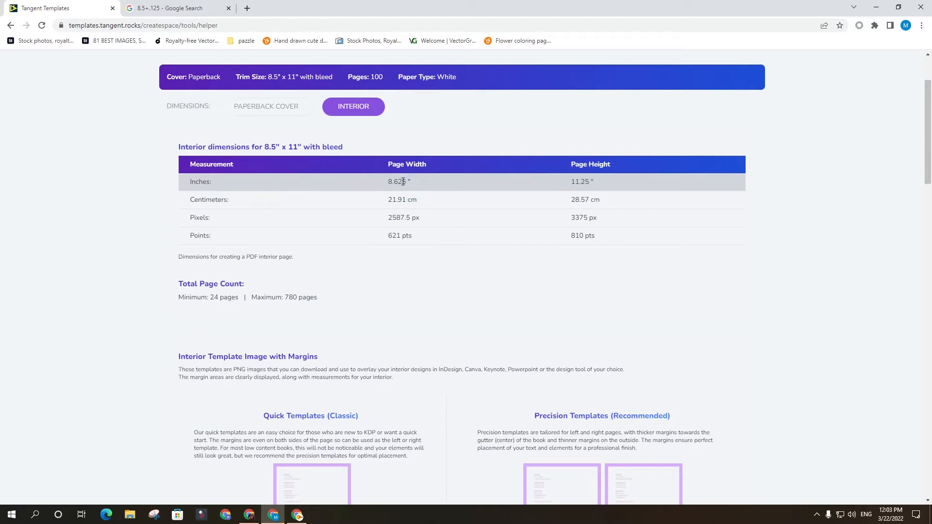
Copy the interior page width value in inches from the dimensions table.
double_click(405, 182)
right_click(403, 181)
left_click(437, 188)
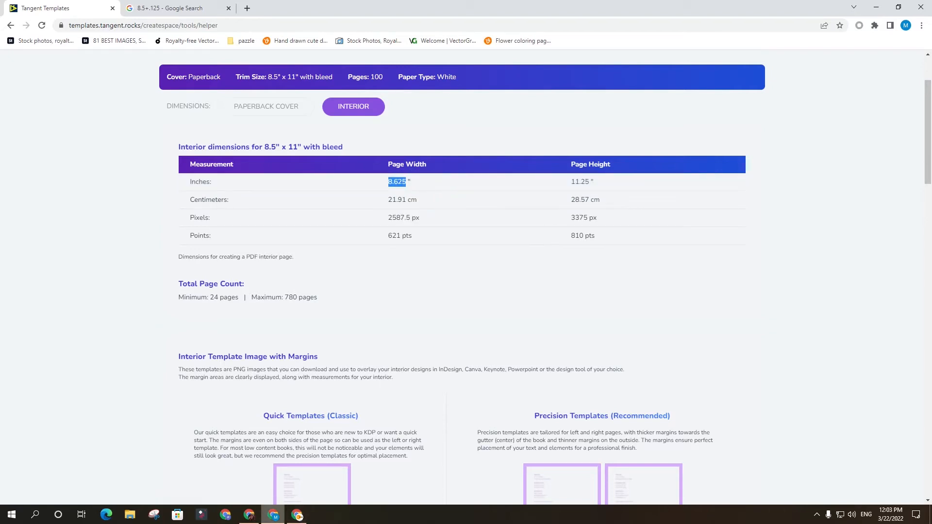
Switch to Canva and create a custom-size design 8.625 in wide and 11.25 in high.
left_click(251, 515)
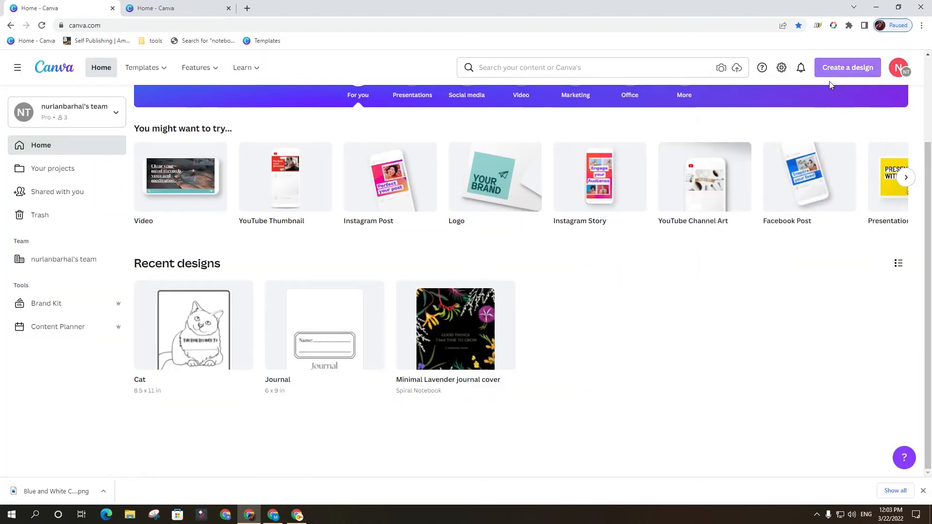
left_click(846, 69)
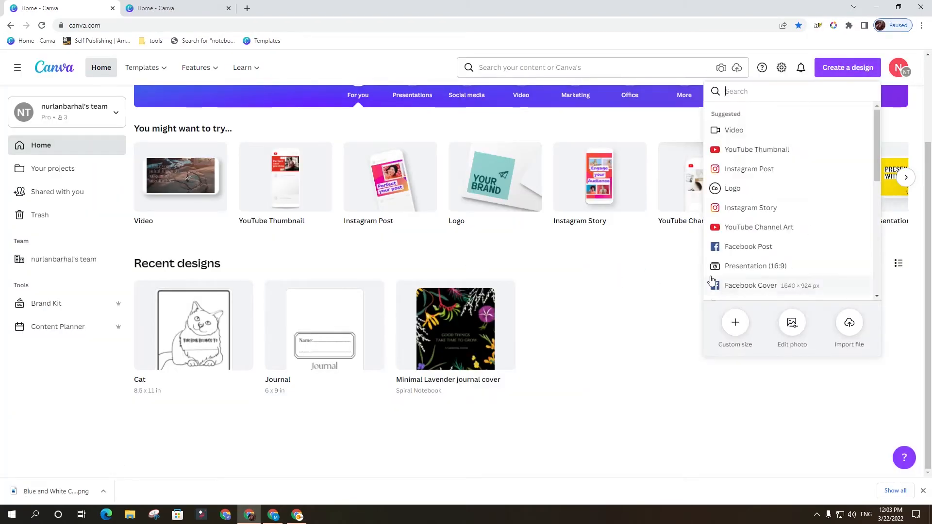
left_click(737, 326)
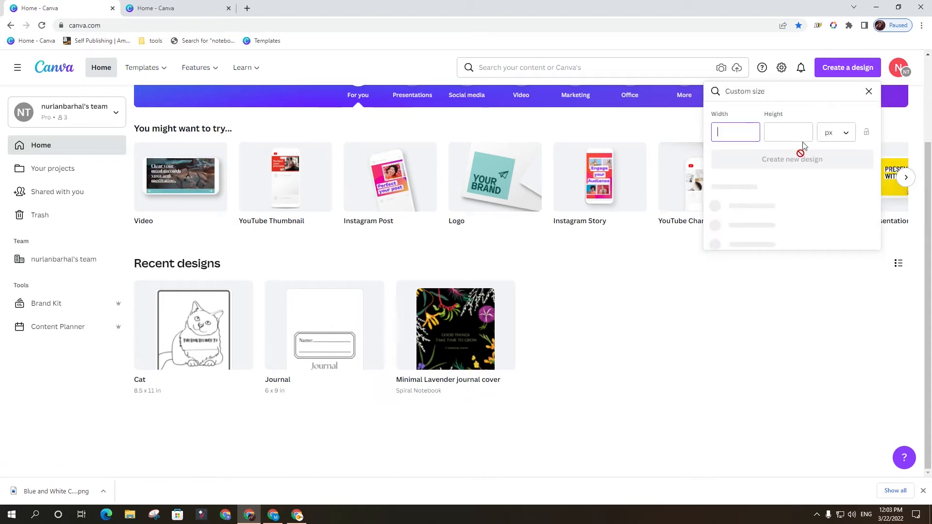
left_click(836, 133)
left_click(837, 154)
left_click(742, 135)
type("8.625")
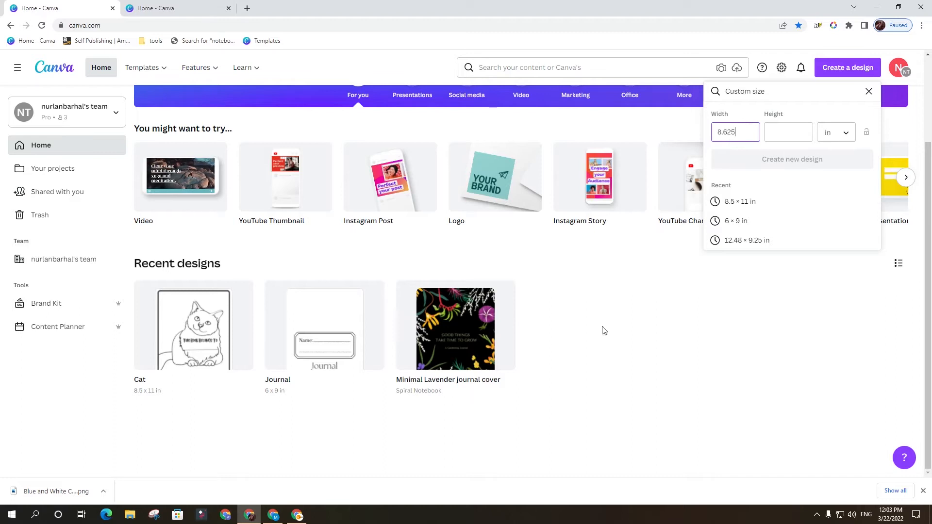
left_click(775, 140)
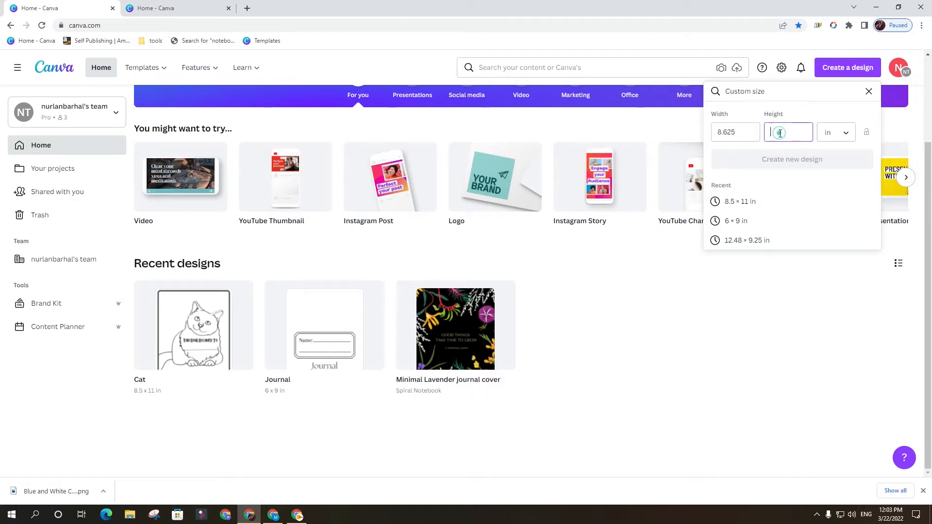
type("11.25")
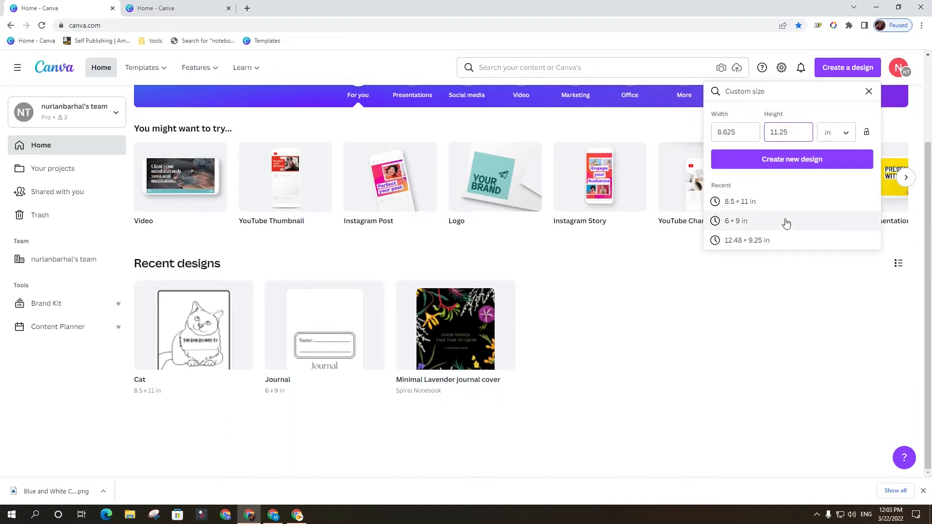
left_click(811, 159)
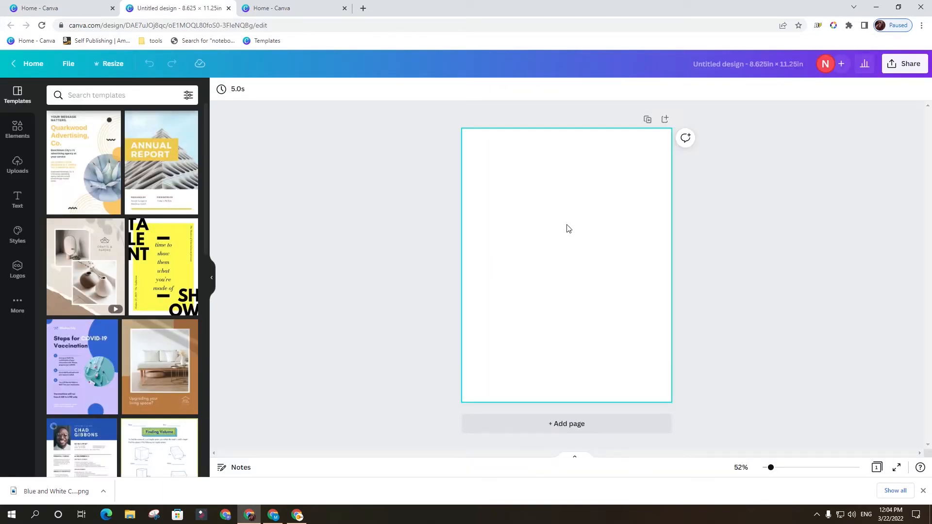
left_click(547, 218)
left_click(781, 255)
left_click(545, 216)
Switch to Tangent Templates and locate the downloadable interior template images with margins.
left_click(272, 516)
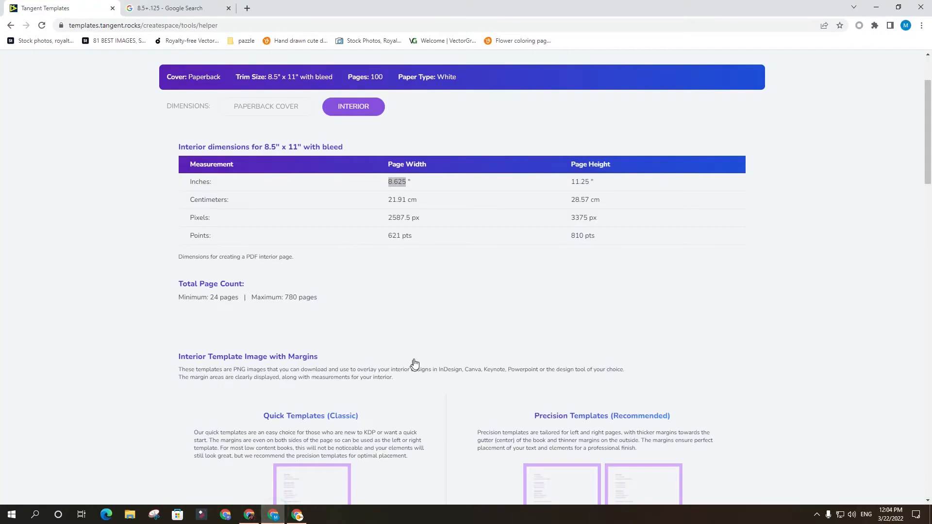
scroll(412, 359, "down", 4)
scroll(407, 363, "down", 2)
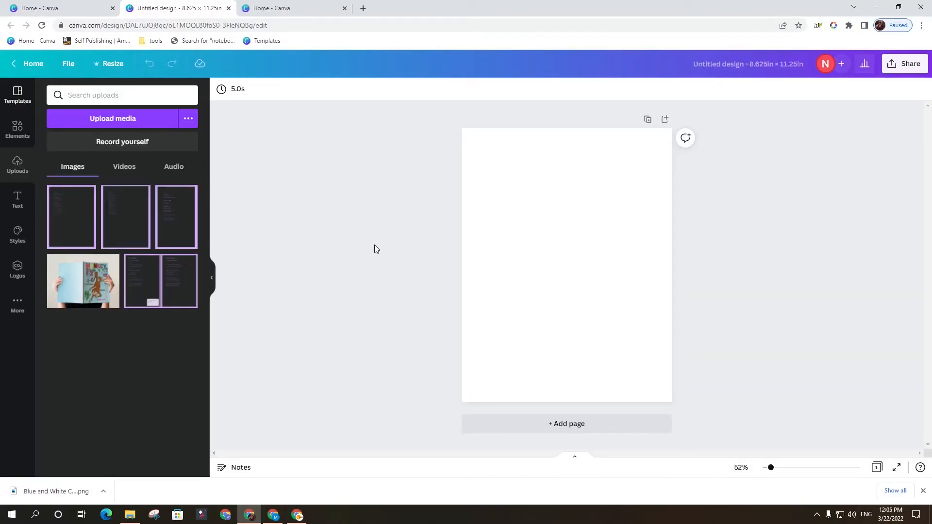
Place the first uploaded margin template image on the blank Canva page and resize it to cover the whole page.
left_click(72, 213)
left_click_drag(551, 216, 543, 200)
left_click_drag(615, 328, 690, 388)
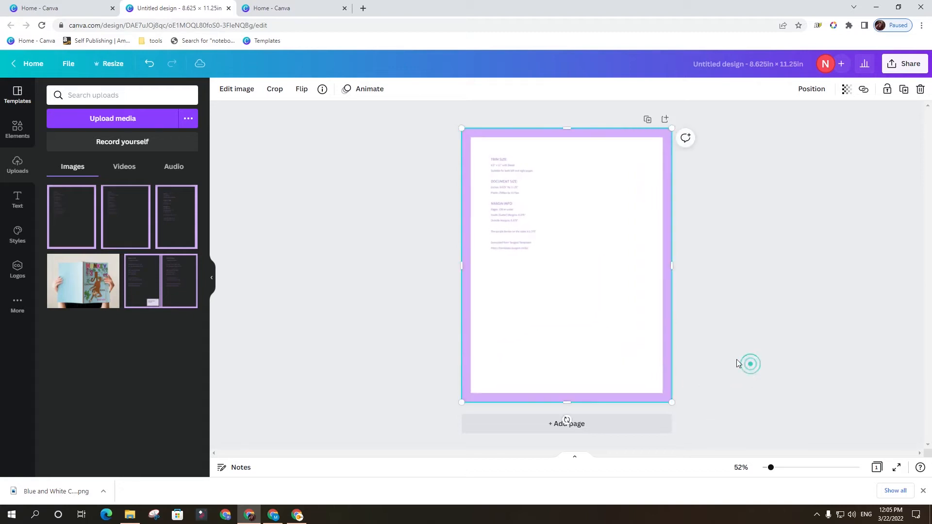
left_click(750, 364)
left_click(630, 288)
left_click(871, 205)
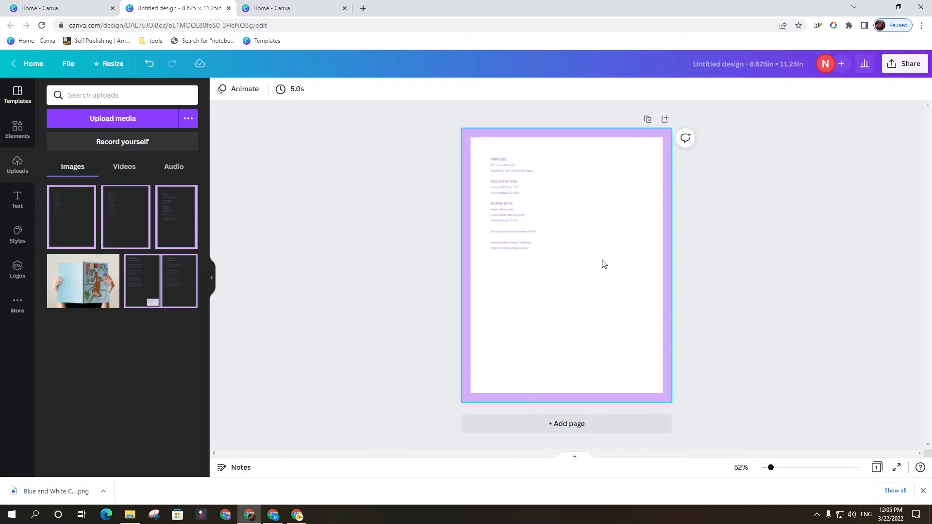
Lock the margin template image in place on the page.
left_click(712, 257)
left_click(519, 202)
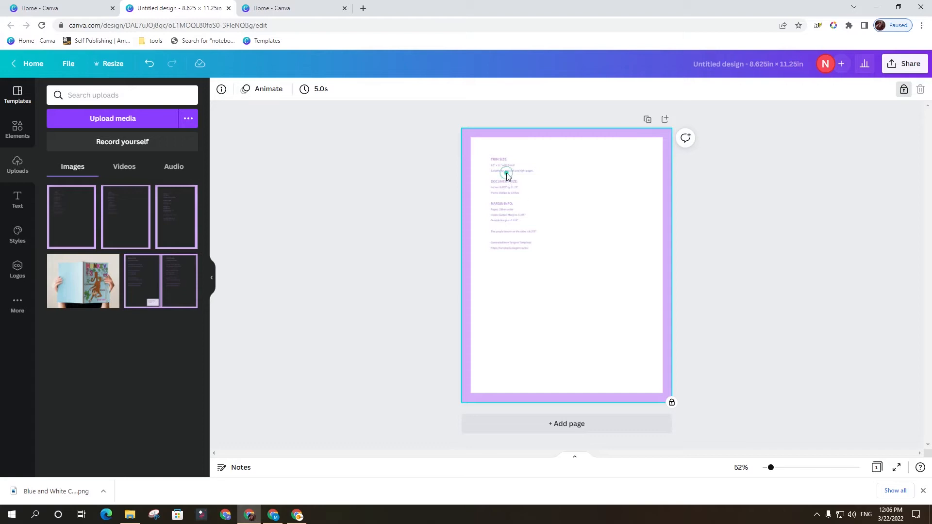
left_click(738, 315)
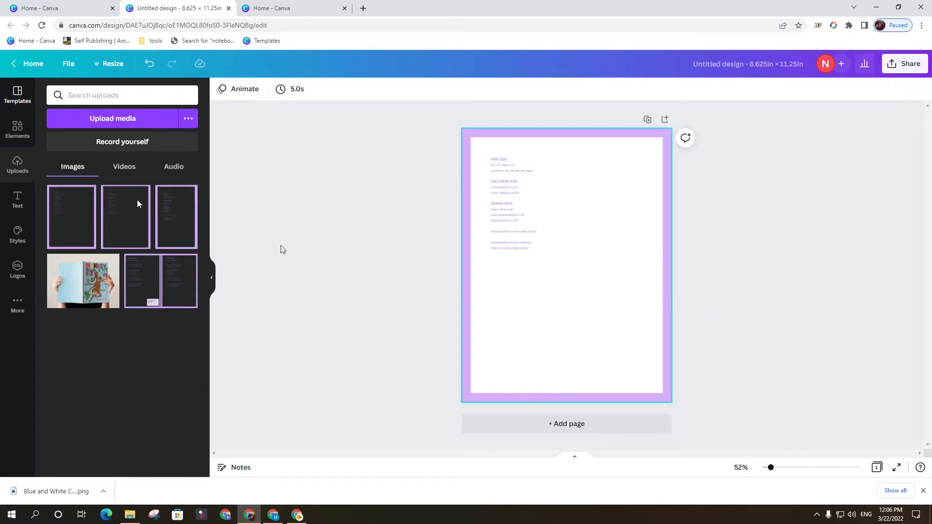
left_click(736, 262)
Search the elements for "border" graphics and add the square border made of black dots to the page.
left_click(18, 128)
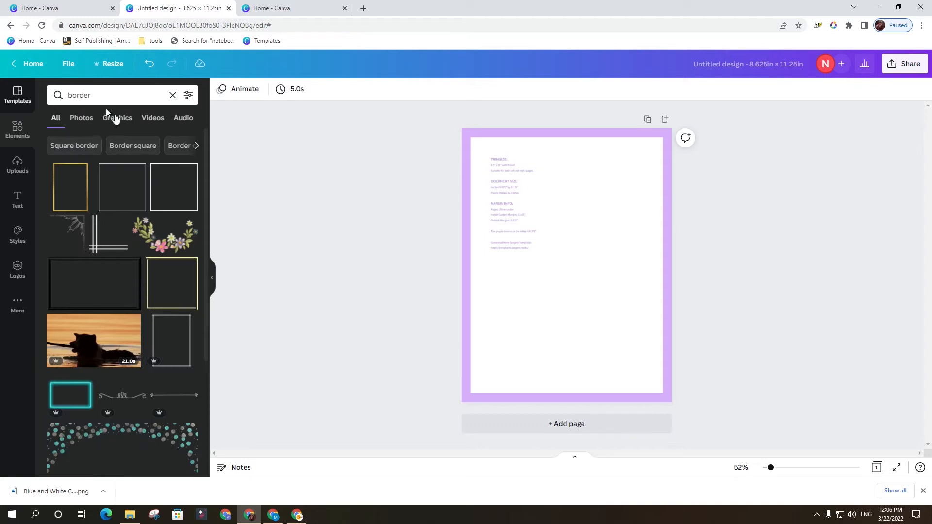
scroll(114, 198, "down", 3)
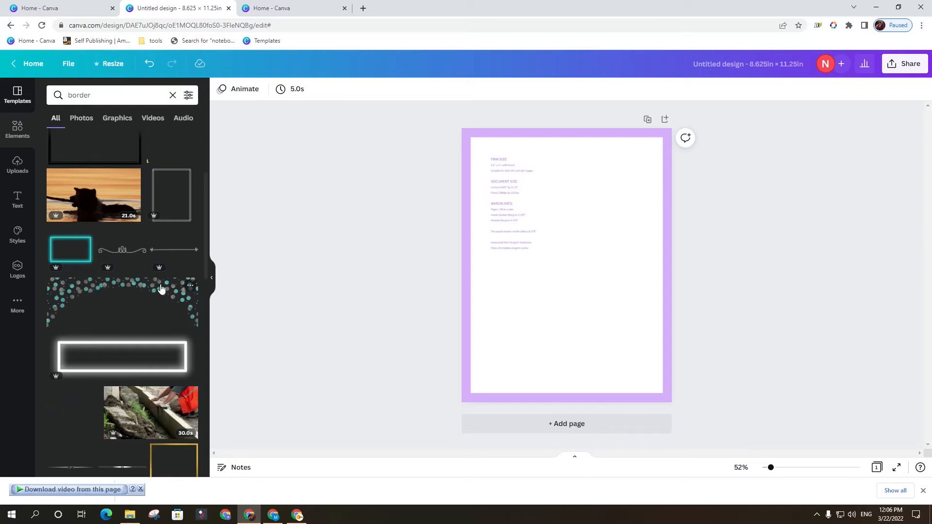
scroll(135, 282, "up", 1)
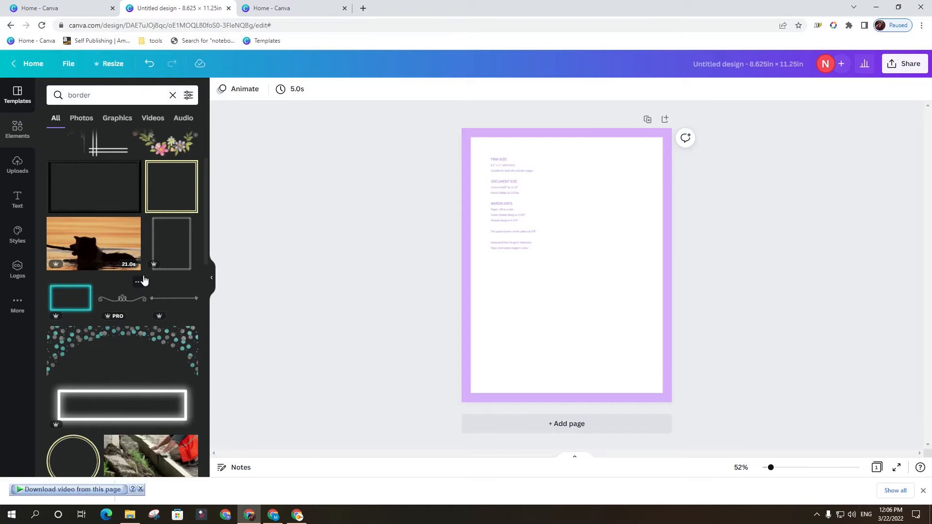
scroll(171, 268, "down", 3)
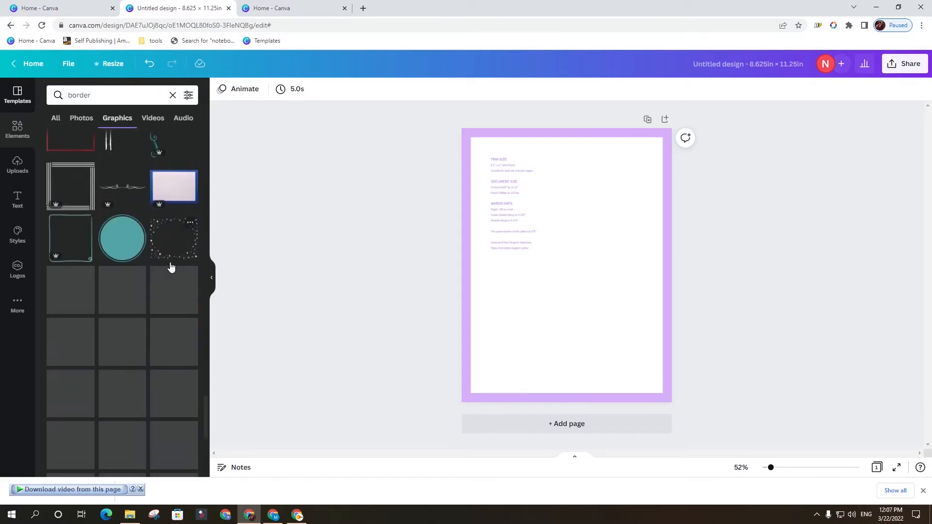
scroll(171, 267, "down", 10)
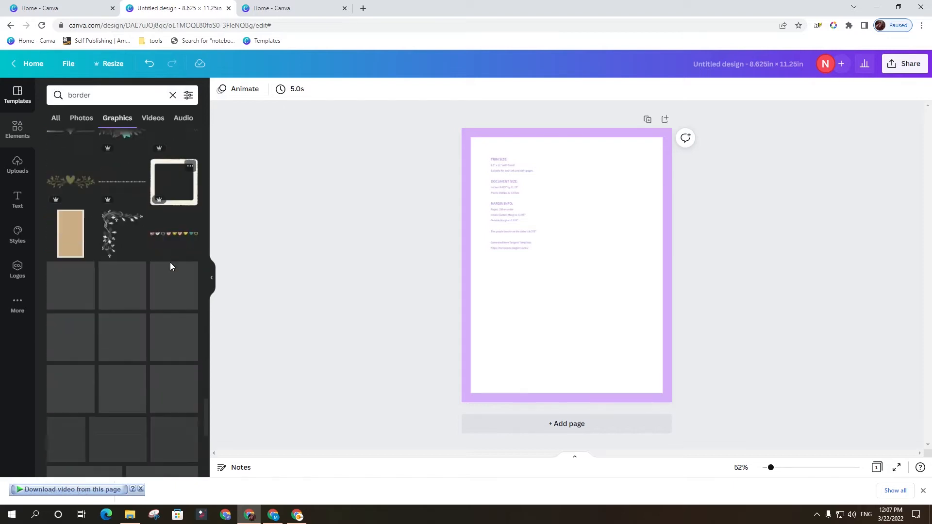
scroll(152, 273, "down", 5)
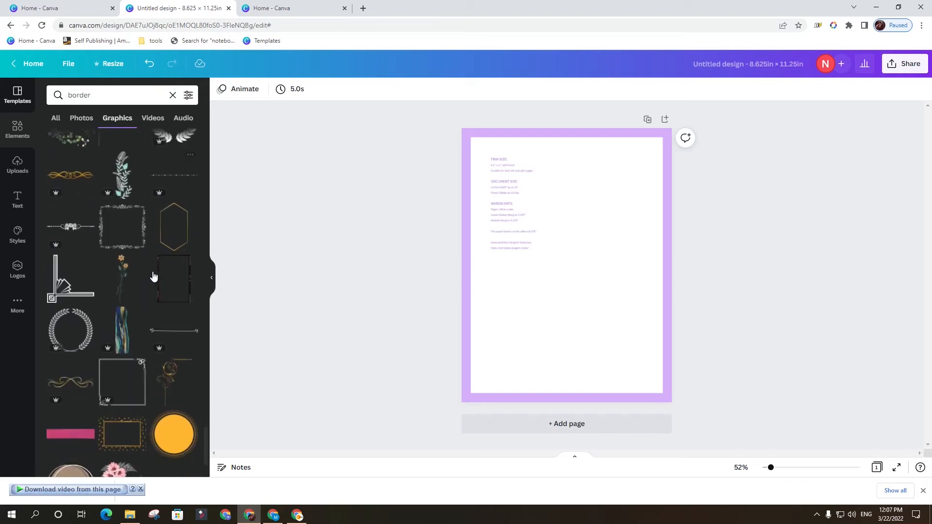
scroll(153, 275, "down", 4)
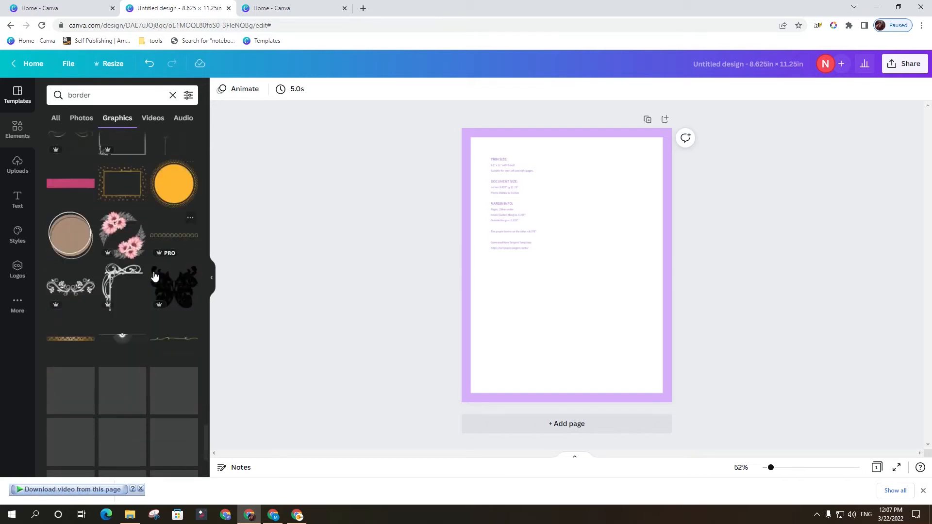
scroll(154, 276, "down", 6)
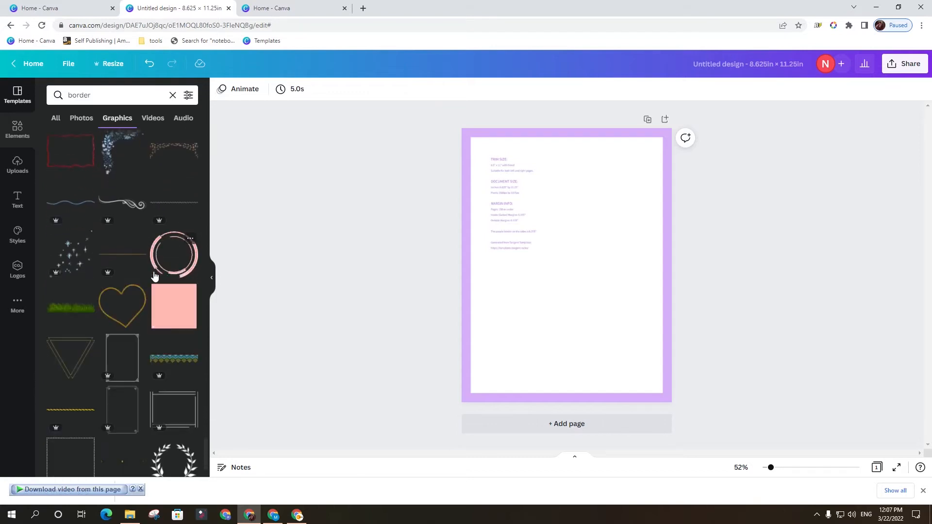
scroll(147, 271, "down", 1)
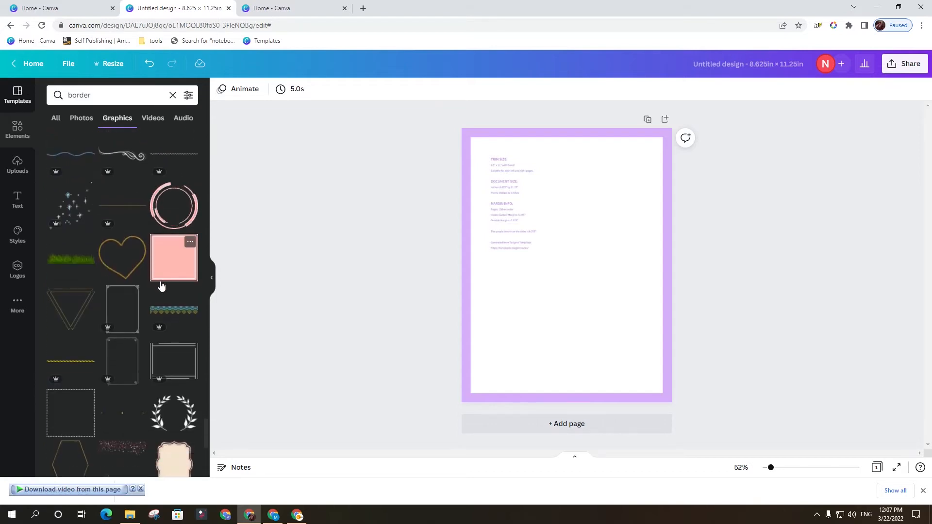
scroll(153, 272, "down", 4)
scroll(156, 274, "down", 3)
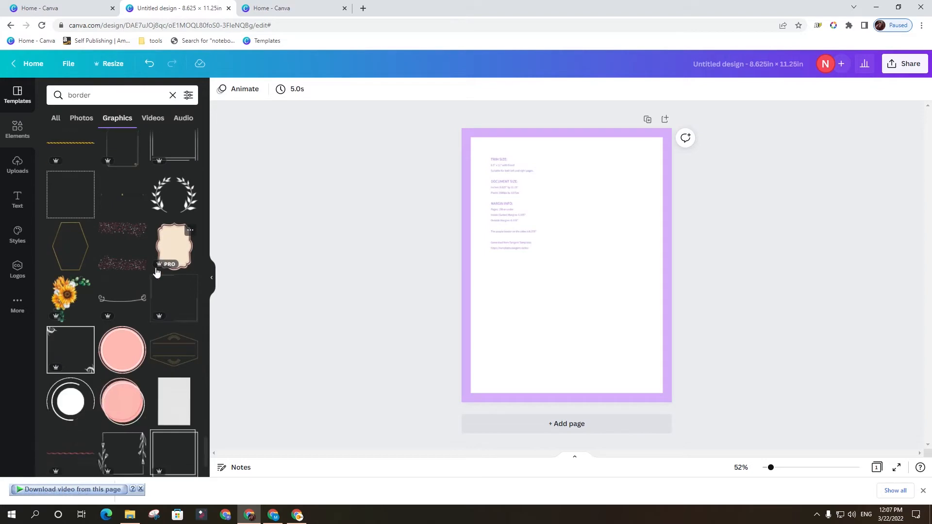
scroll(141, 253, "up", 2)
left_click(69, 175)
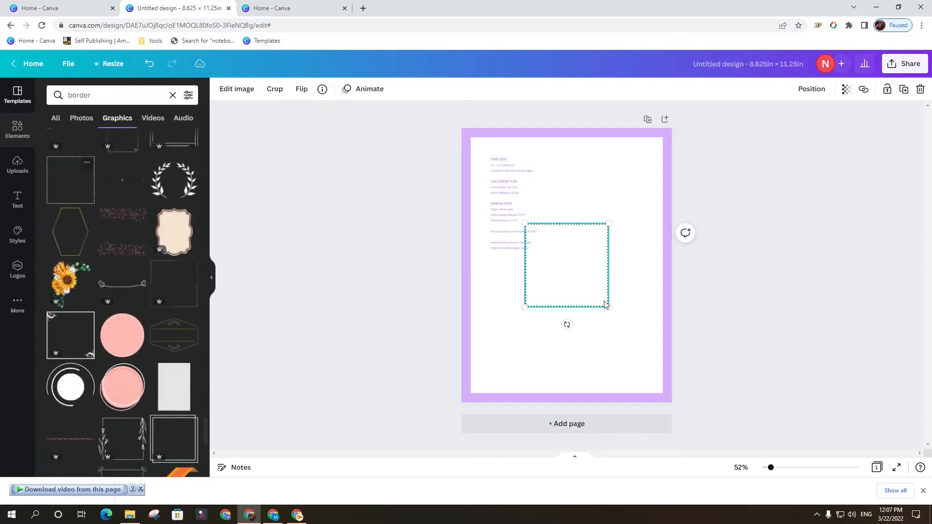
Enlarge the dotted border to span the white margin area's full width and align it with that area's top edge.
left_click_drag(606, 307, 675, 377)
left_click_drag(624, 312, 575, 232)
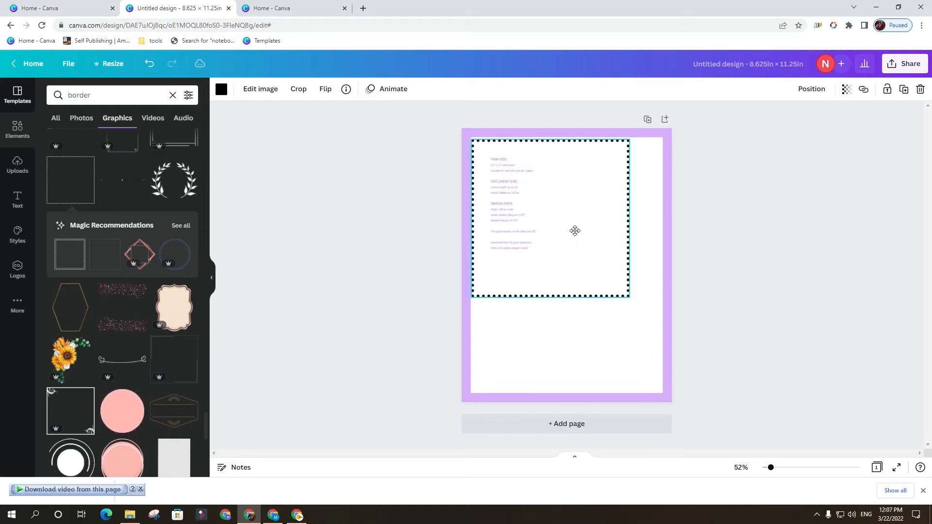
left_click_drag(630, 296, 654, 333)
left_click(779, 353)
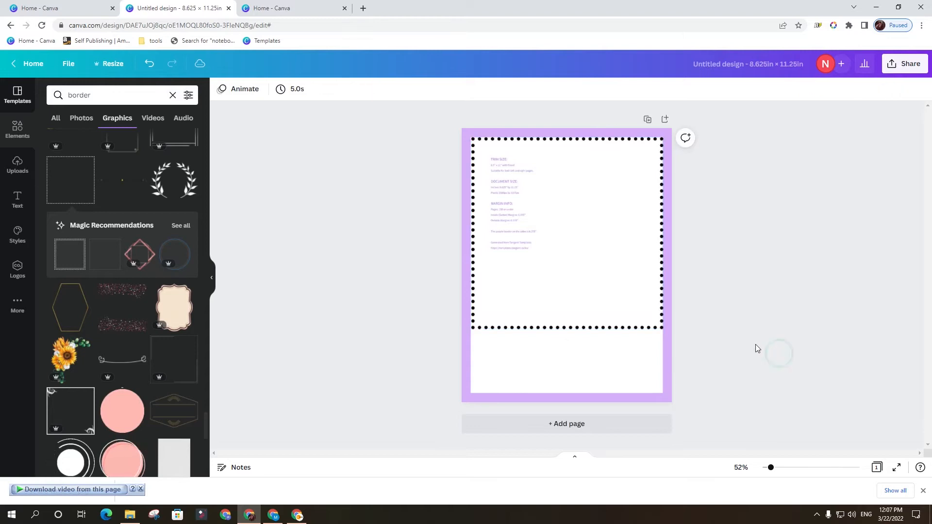
left_click(637, 293)
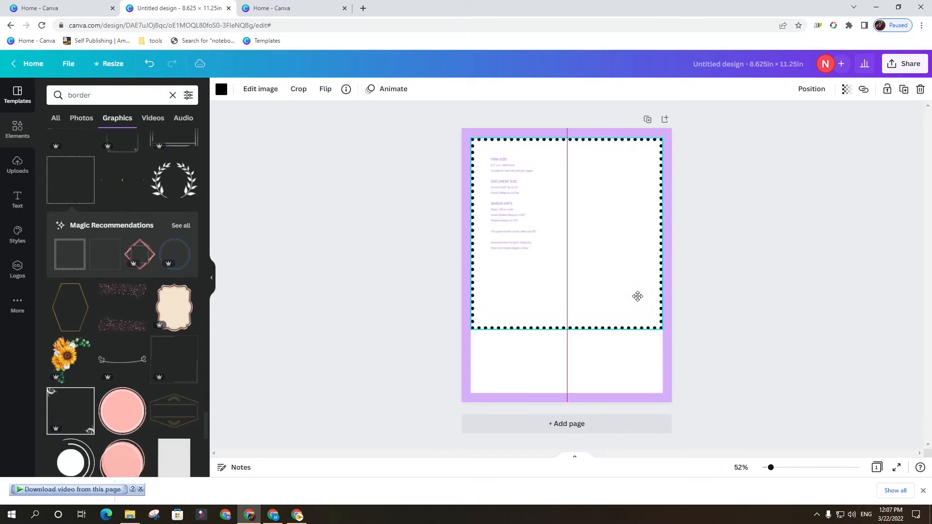
left_click(768, 342)
Duplicate the dotted border and align the copy with the bottom edge of the white margin area.
left_click_drag(614, 271, 611, 330)
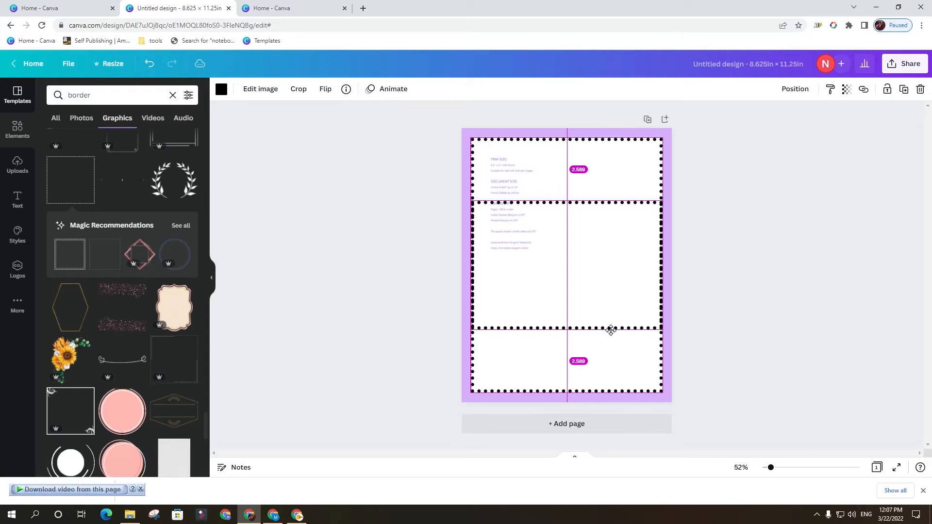
left_click_drag(611, 330, 611, 330)
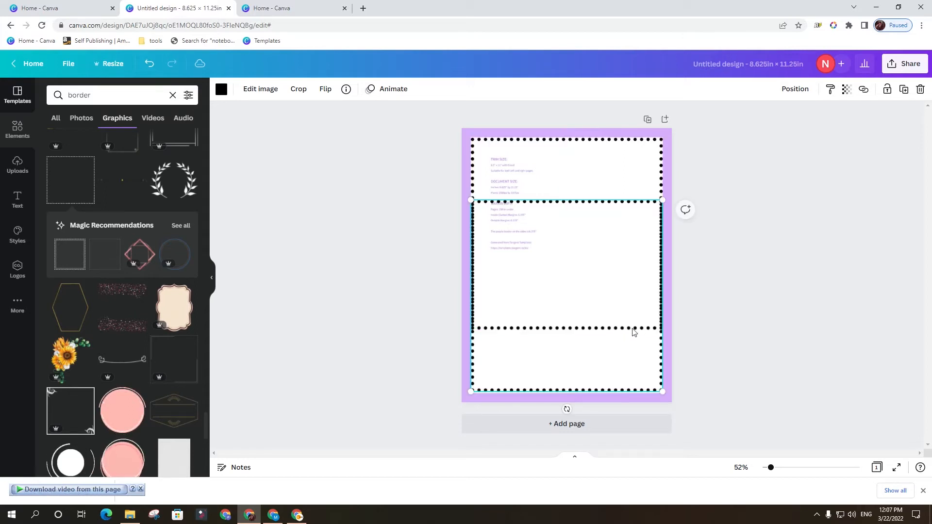
left_click(700, 321)
Crop the lower dotted border from its top edge to remove its upper dotted line and overlapping upper sides.
double_click(593, 357)
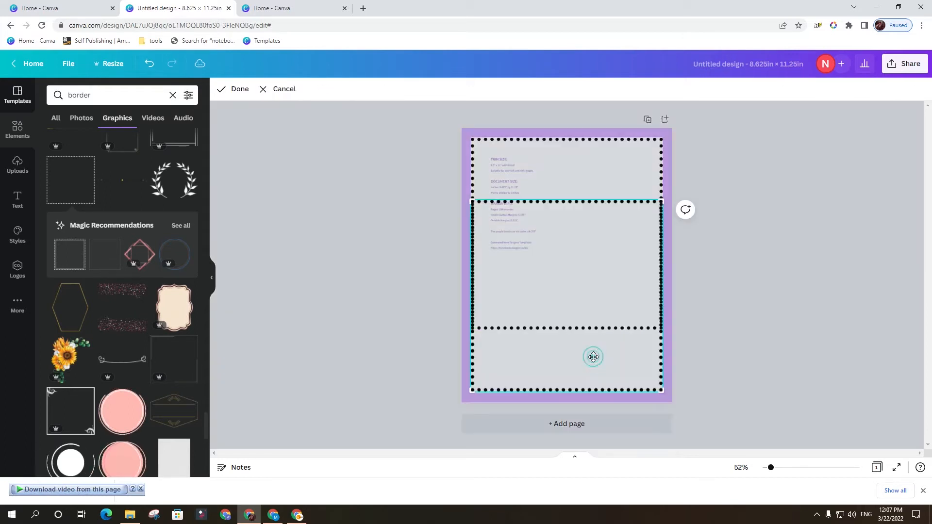
left_click_drag(471, 200, 465, 305)
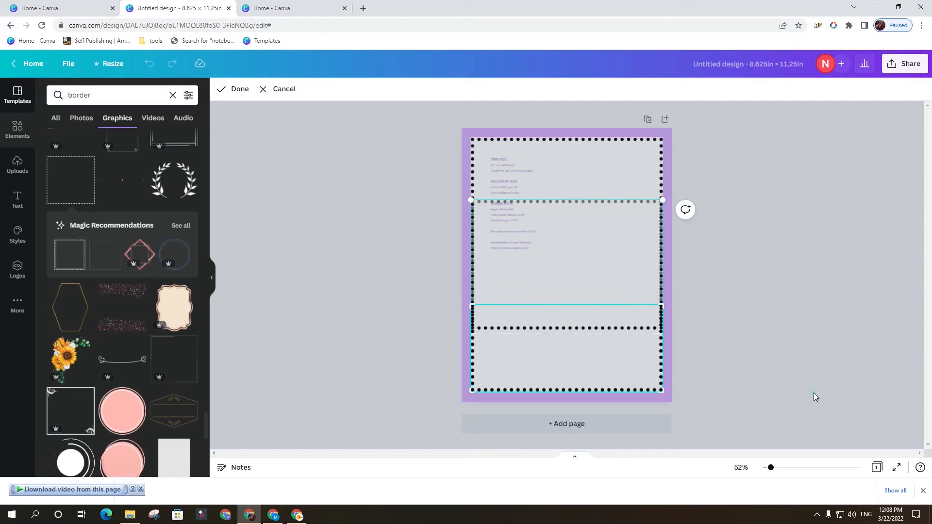
left_click(813, 395)
left_click(808, 392)
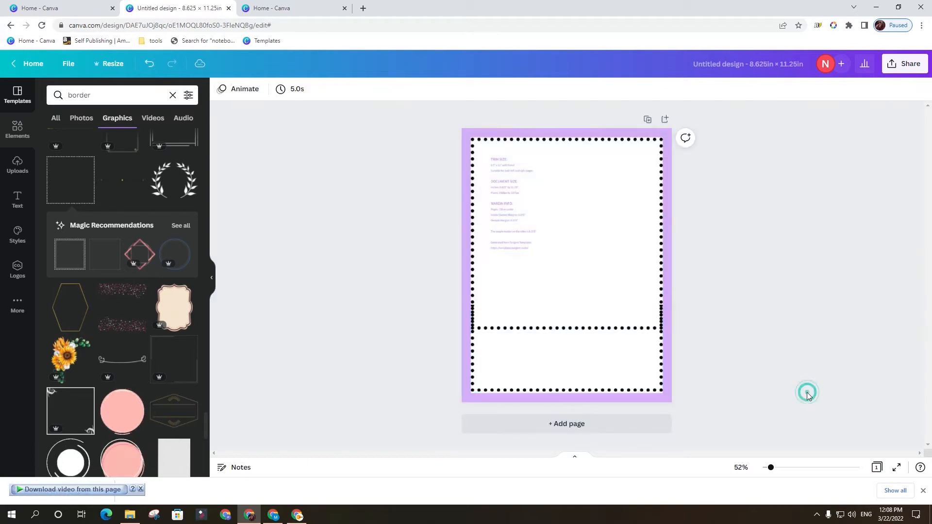
Crop the upper dotted border from its bottom edge to remove the dotted line crossing the page.
left_click(536, 295)
double_click(552, 290)
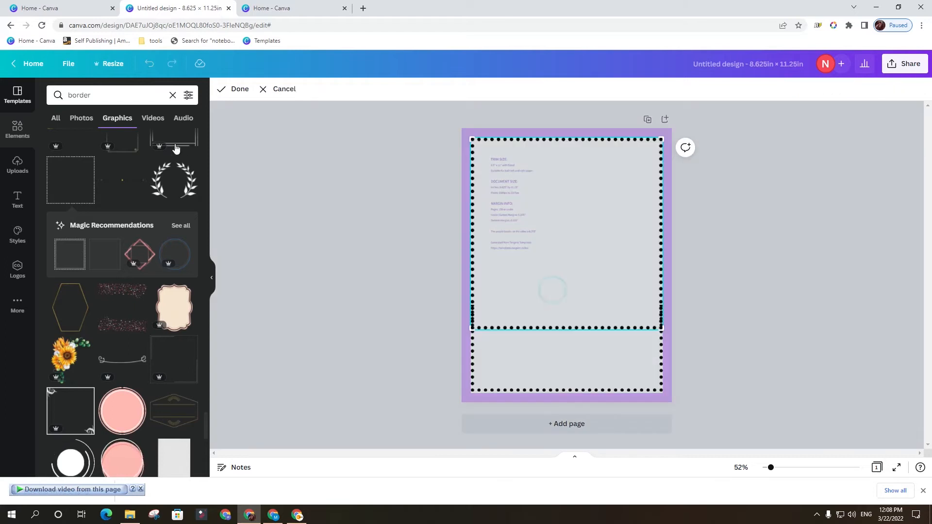
left_click_drag(470, 329, 469, 300)
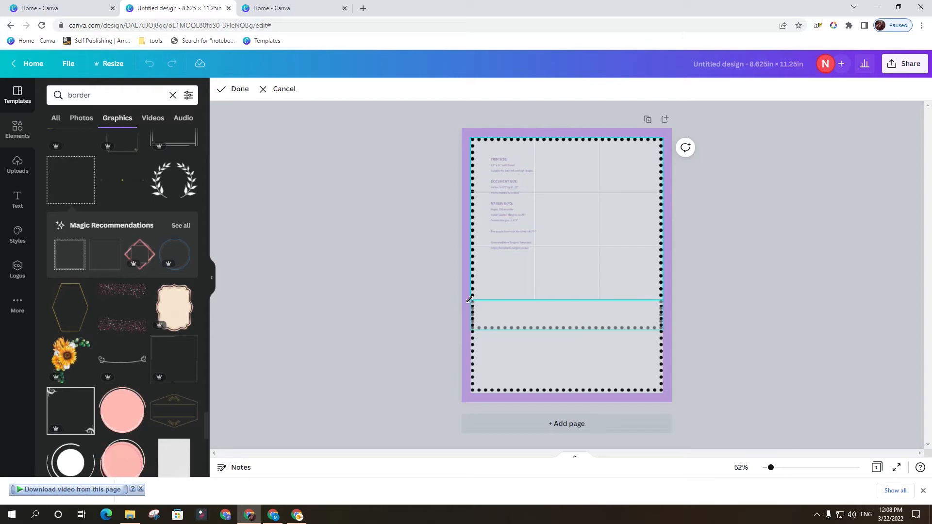
left_click(715, 353)
Readjust the lower border's crop slightly upward to close the gap between the two halves' side dots.
left_click(487, 320)
double_click(487, 320)
left_click_drag(470, 304, 470, 302)
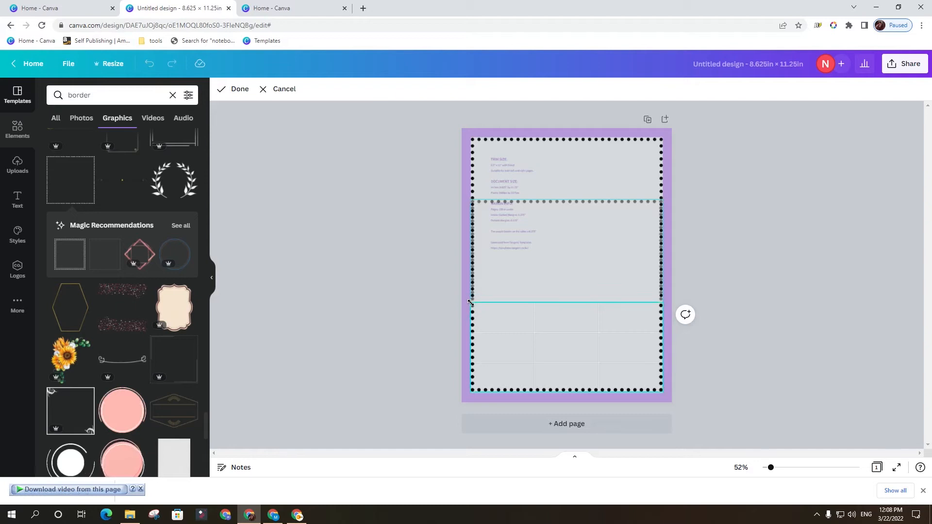
left_click(744, 357)
left_click(747, 361)
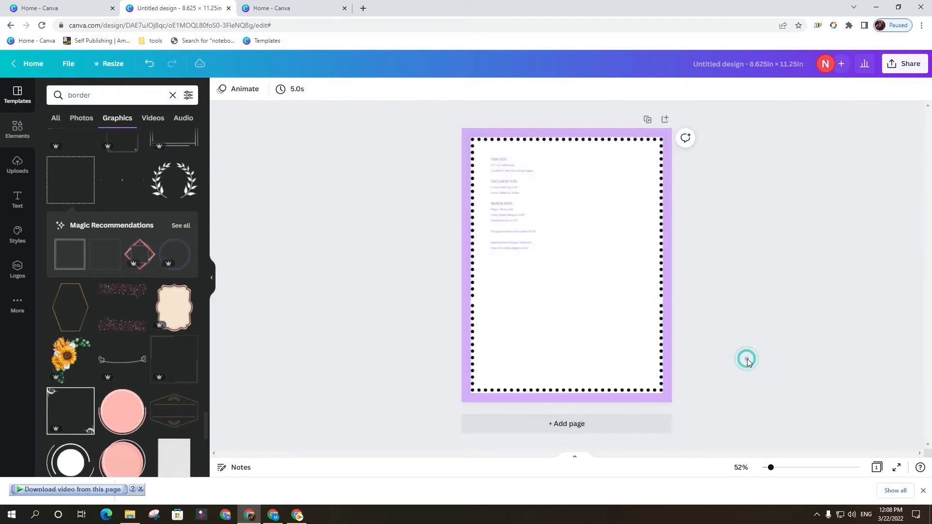
Nudge the lower border half slightly up and the upper half slightly down to even the dot spacing where they meet.
left_click(660, 336)
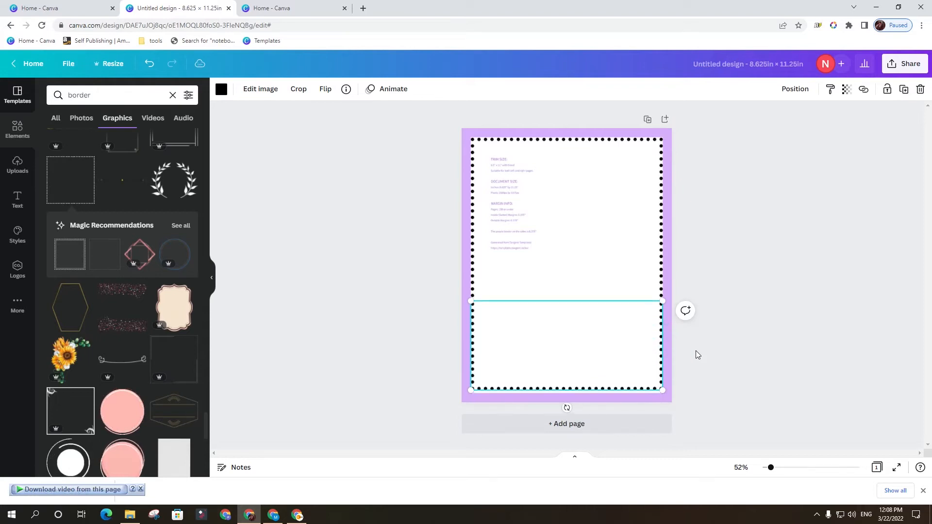
left_click(727, 370)
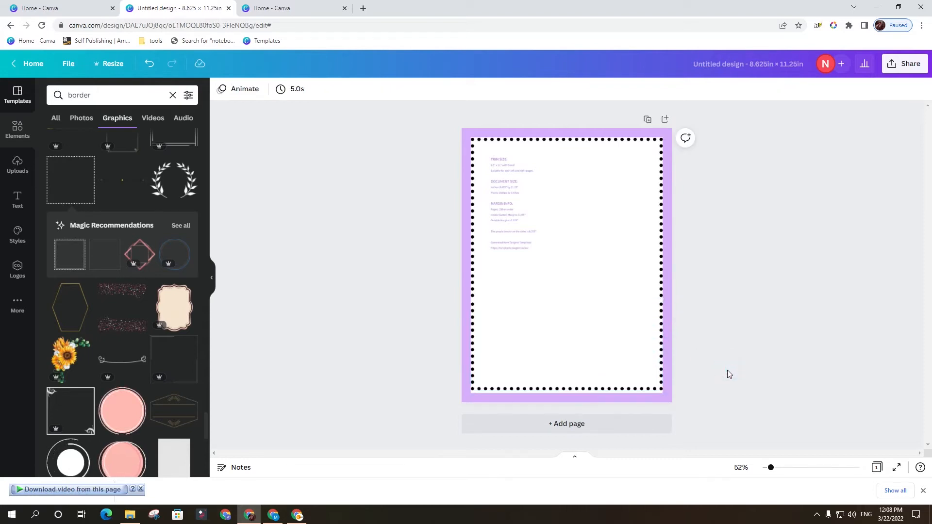
left_click(649, 278)
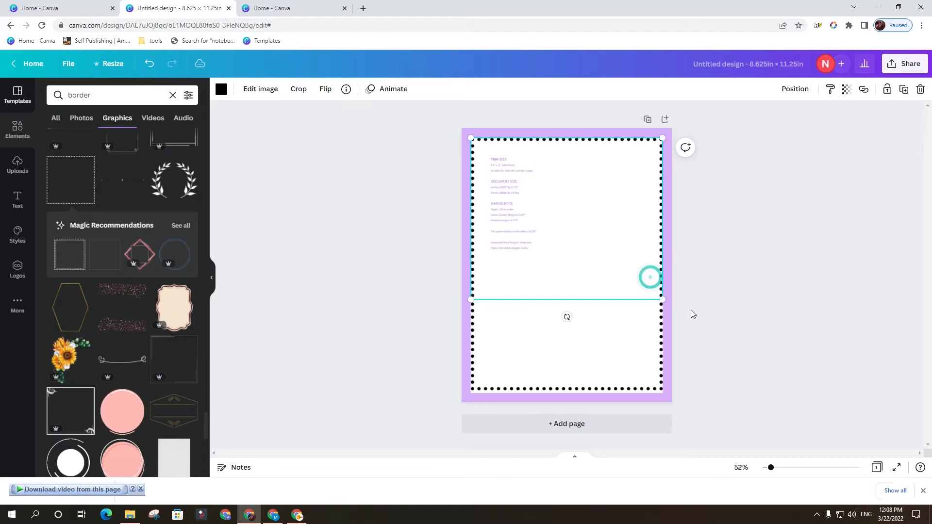
left_click(724, 334)
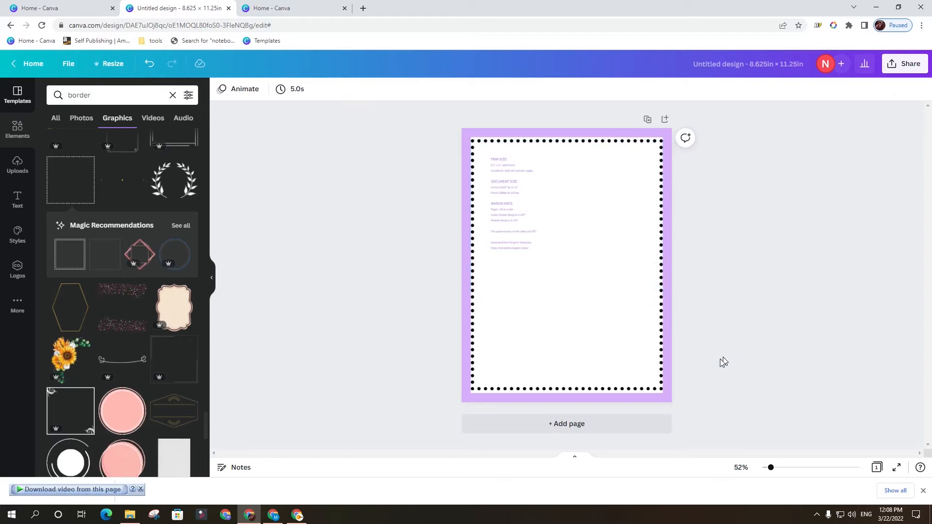
Group the two border halves and enlarge the group slightly to fill the white margin area.
left_click_drag(606, 311, 538, 306)
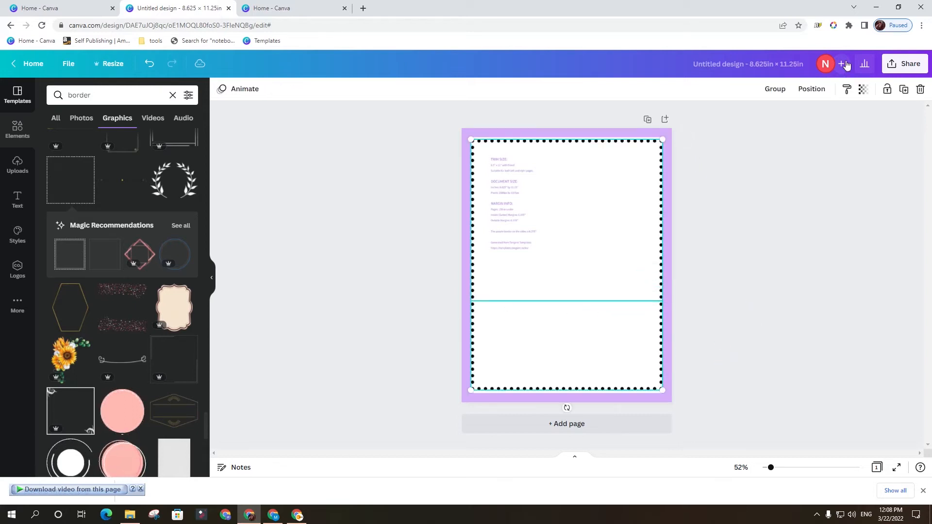
left_click(775, 91)
left_click_drag(665, 393, 665, 394)
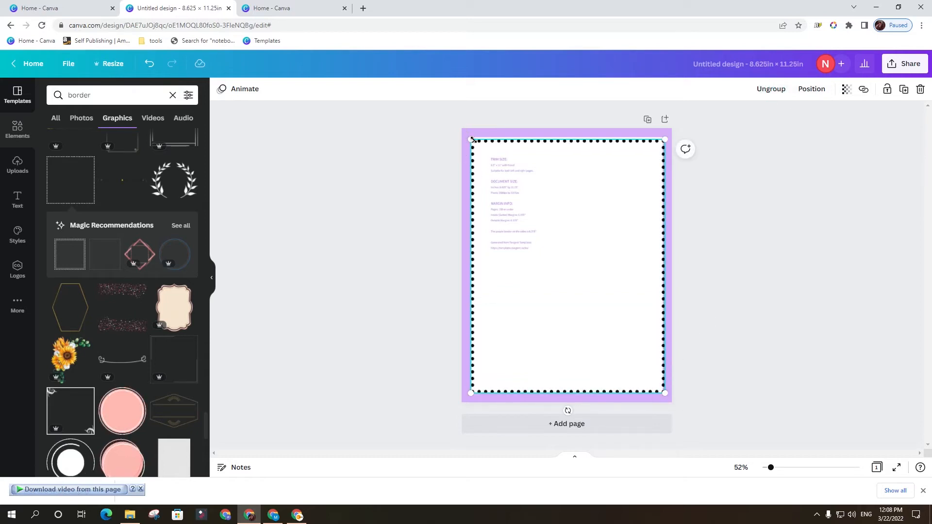
left_click_drag(469, 139, 469, 137)
left_click(748, 279)
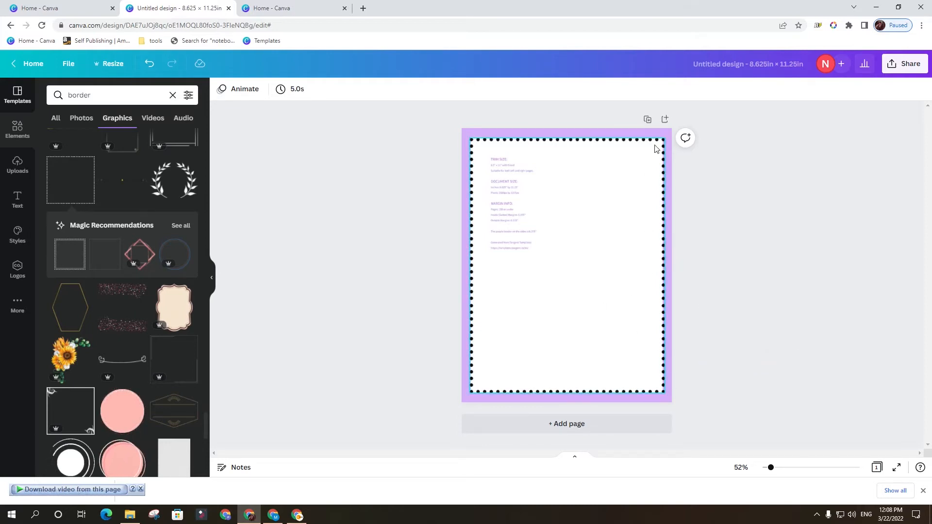
Duplicate the page and delete the dotted border from page 1.
left_click(647, 120)
scroll(728, 248, "up", 5)
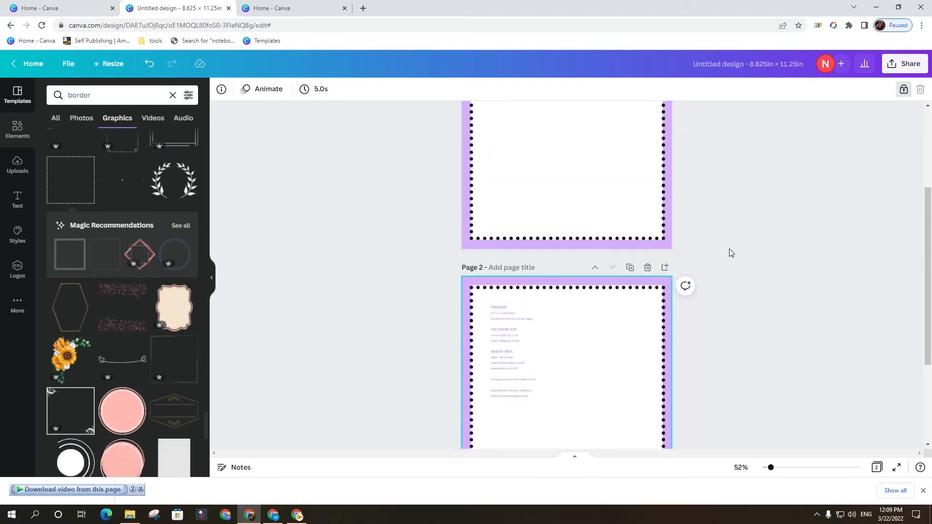
left_click(626, 250)
left_click(640, 326)
key("Delete")
Look through the border graphics for another frame design to fit to the page.
scroll(661, 344, "down", 5)
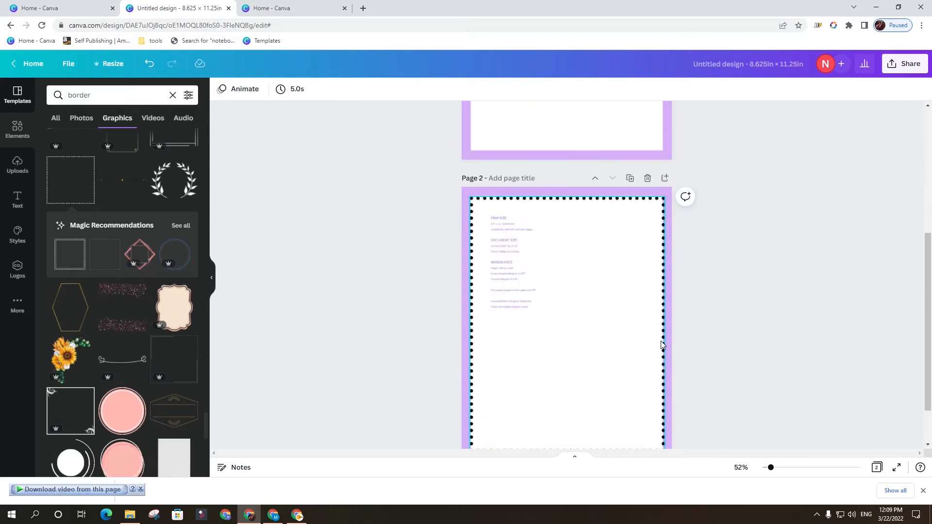
scroll(660, 345, "down", 1)
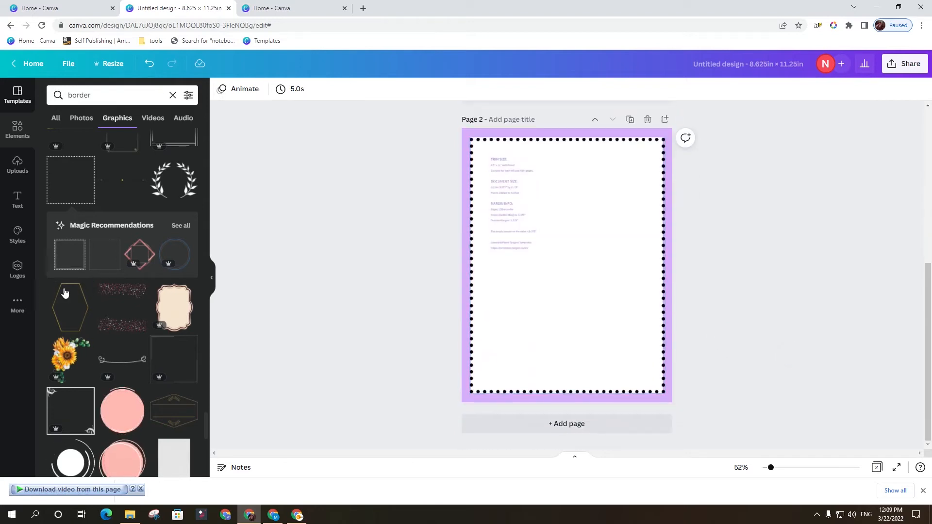
scroll(65, 293, "down", 10)
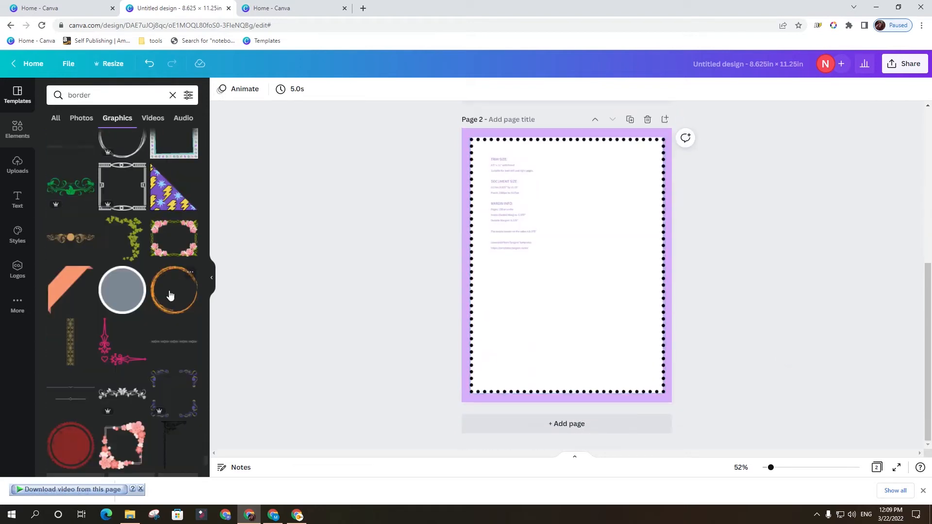
scroll(170, 295, "down", 5)
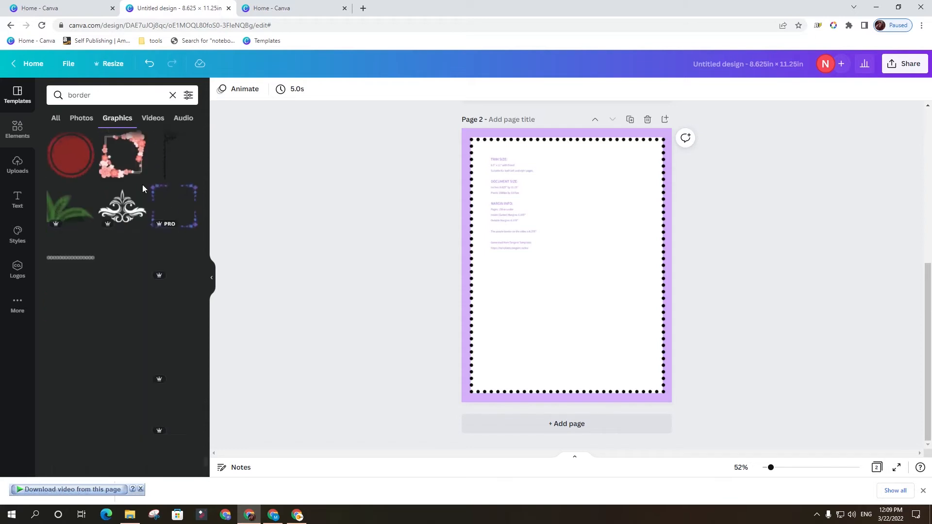
scroll(152, 296, "down", 4)
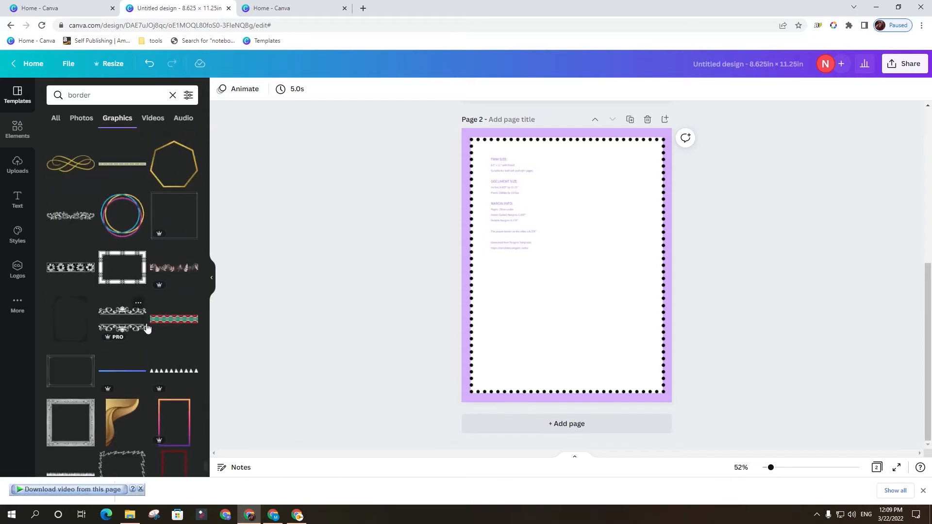
scroll(147, 329, "down", 3)
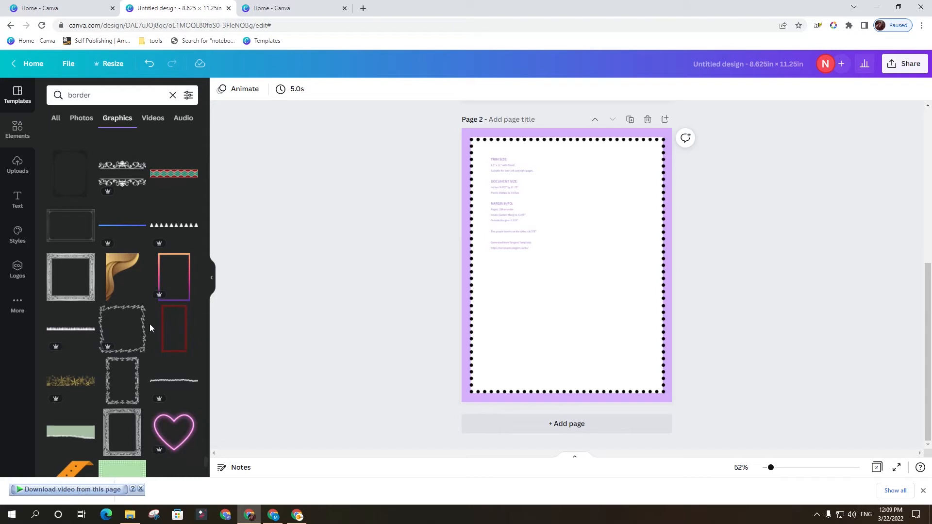
scroll(149, 351, "down", 5)
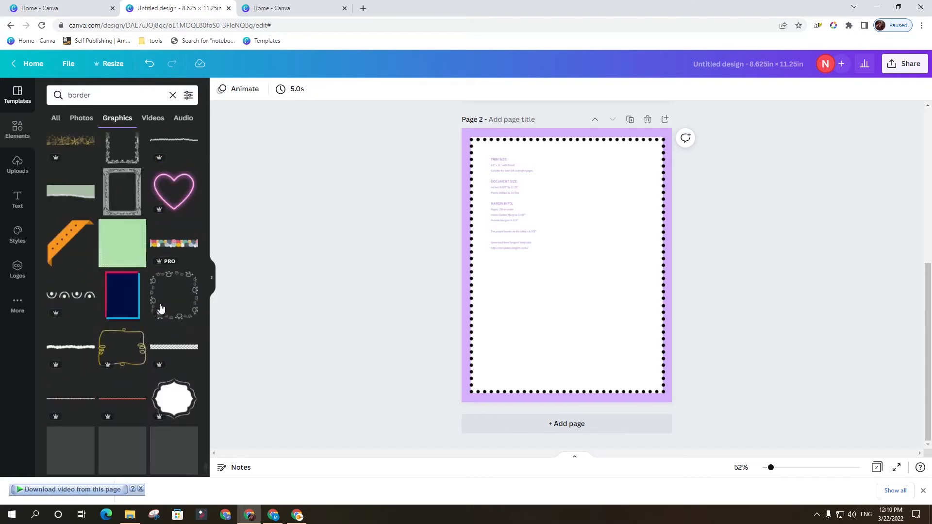
scroll(165, 313, "down", 2)
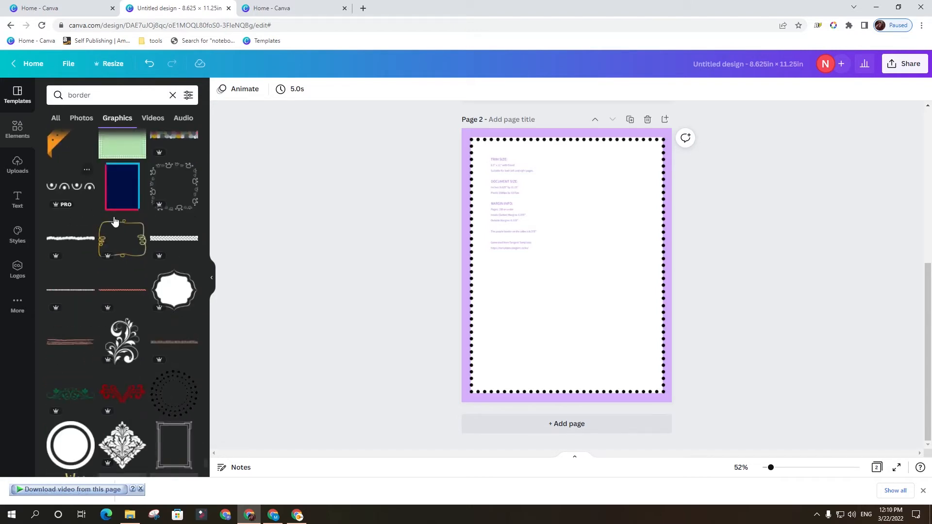
scroll(140, 305, "down", 6)
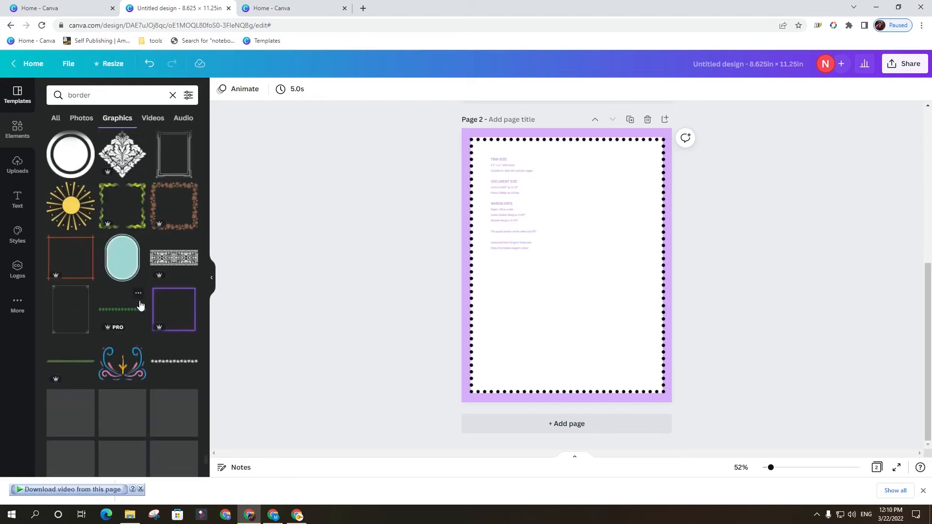
scroll(140, 304, "down", 5)
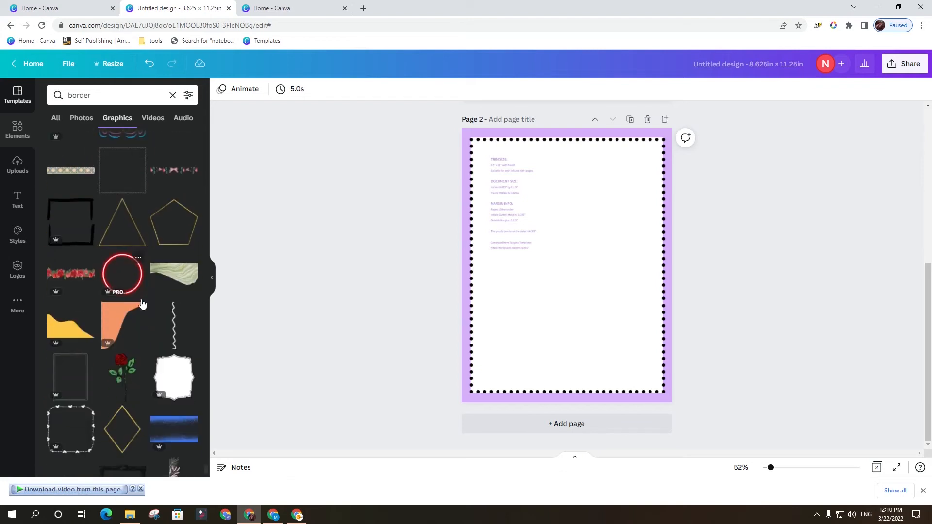
scroll(142, 304, "down", 2)
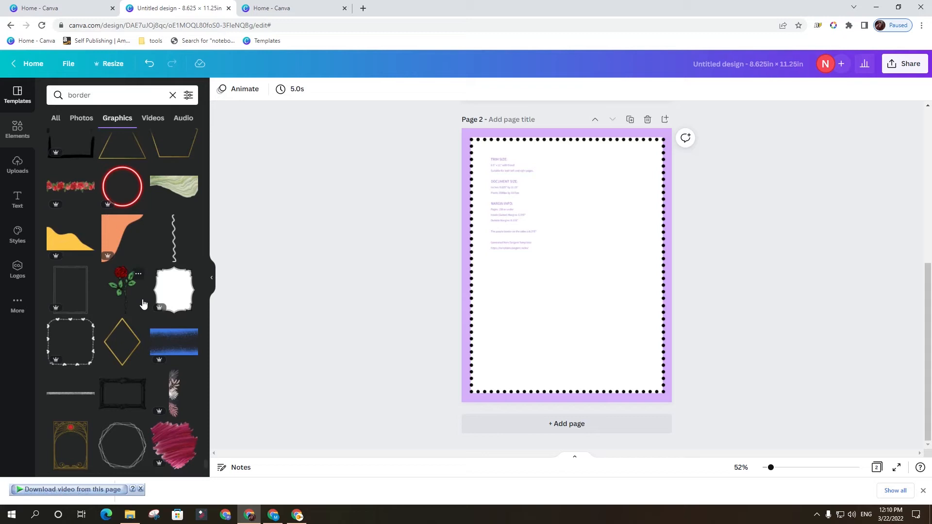
scroll(144, 306, "down", 1)
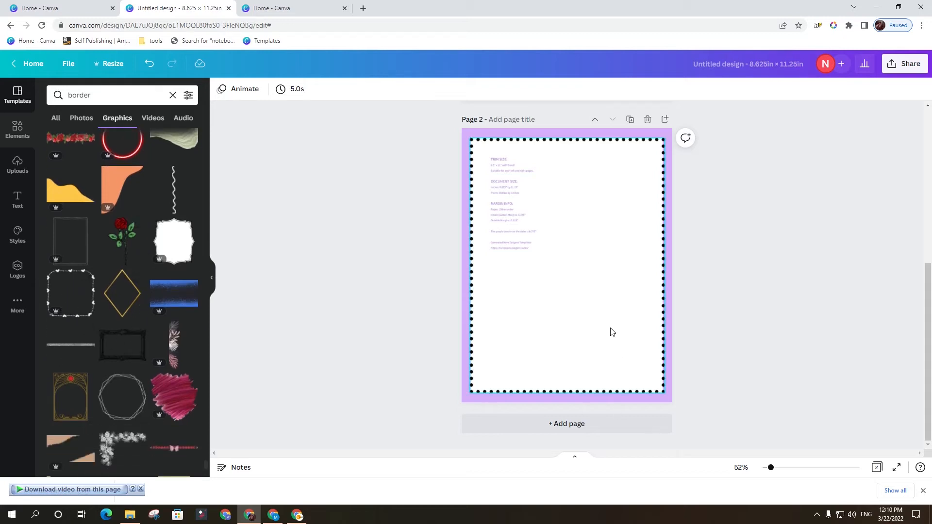
Add the rounded border of hearts and dashes to page 1 and enlarge it to the white margin area's width.
scroll(612, 320, "up", 6)
left_click(594, 283)
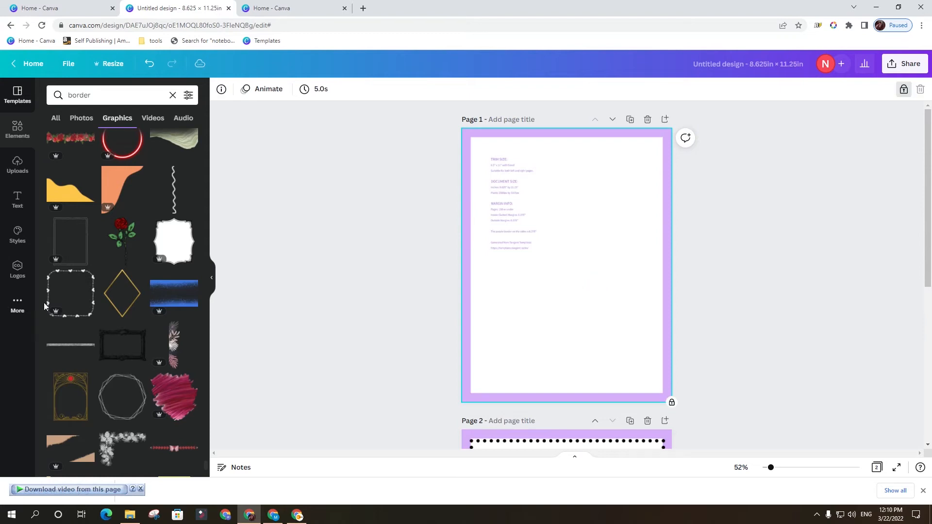
left_click(73, 284)
left_click_drag(609, 307, 658, 368)
left_click_drag(525, 223, 458, 178)
Duplicate the heart border and move the copy straight down to the lower edge of page 1's margin area.
left_click_drag(596, 273, 591, 309)
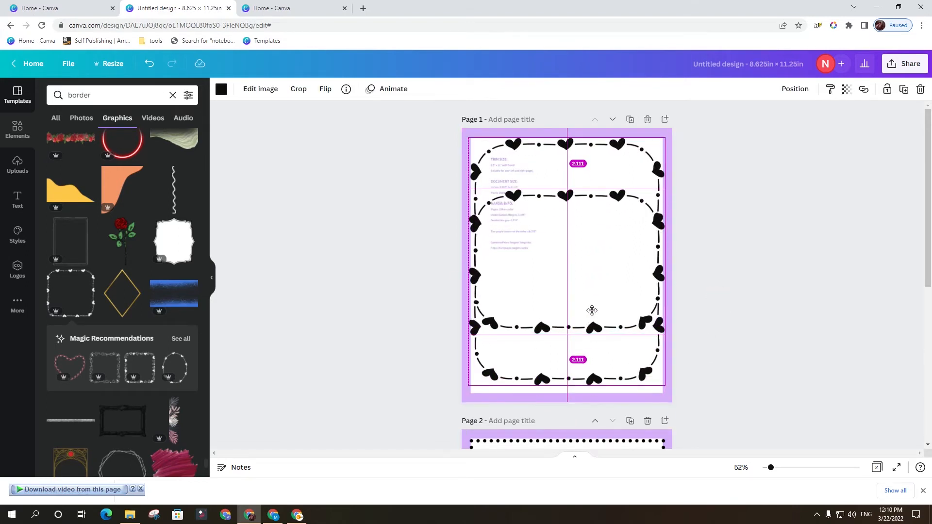
left_click(694, 327)
mouse_move(609, 378)
left_mouse_down()
mouse_move(610, 415)
mouse_move(610, 385)
left_mouse_up()
Crop the upper part off the lower heart border and the lower part off the upper one so they meet mid-page.
double_click(570, 228)
left_click_drag(463, 207, 463, 287)
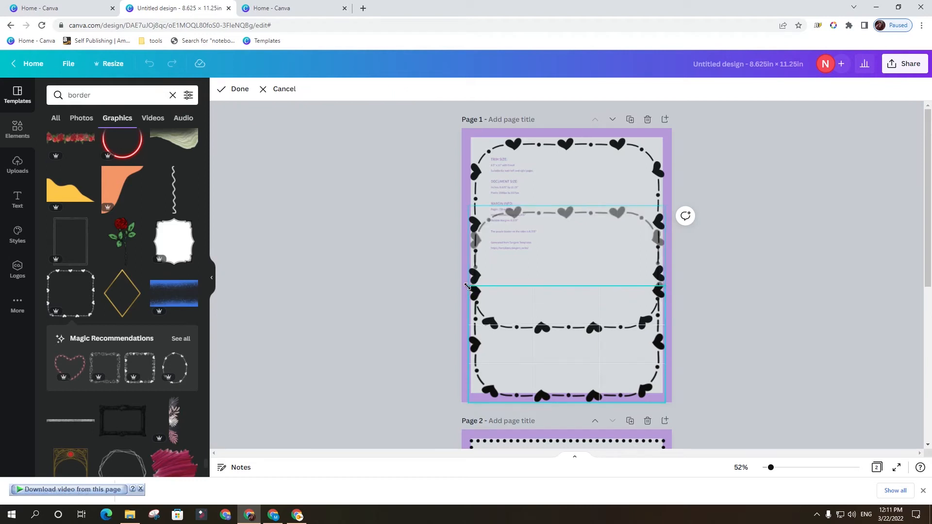
left_click(731, 326)
left_click(655, 303)
double_click(647, 269)
left_click_drag(467, 334, 469, 253)
left_click(821, 343)
Shift the upper heart border half slightly down so its side line joins the lower half.
double_click(653, 305)
left_click(854, 358)
double_click(614, 320)
left_click(762, 326)
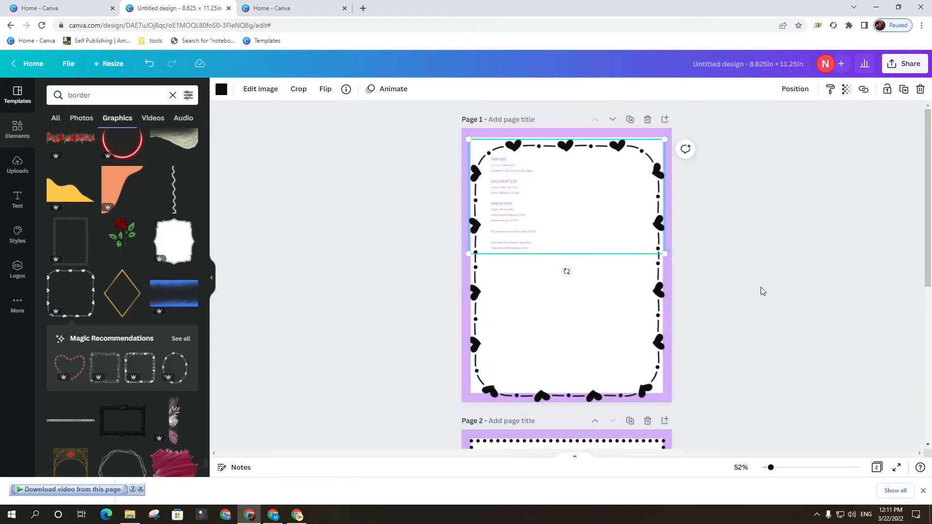
Group the two heart border halves on page 1.
left_click(793, 307)
left_click_drag(682, 192, 593, 347)
left_click(780, 90)
Move and resize the grouped heart border so it fits inside the white margin area of page 1.
left_click_drag(640, 307, 642, 301)
left_click_drag(669, 394, 664, 389)
left_click_drag(471, 134, 472, 138)
left_click(667, 137)
left_click_drag(665, 138, 663, 141)
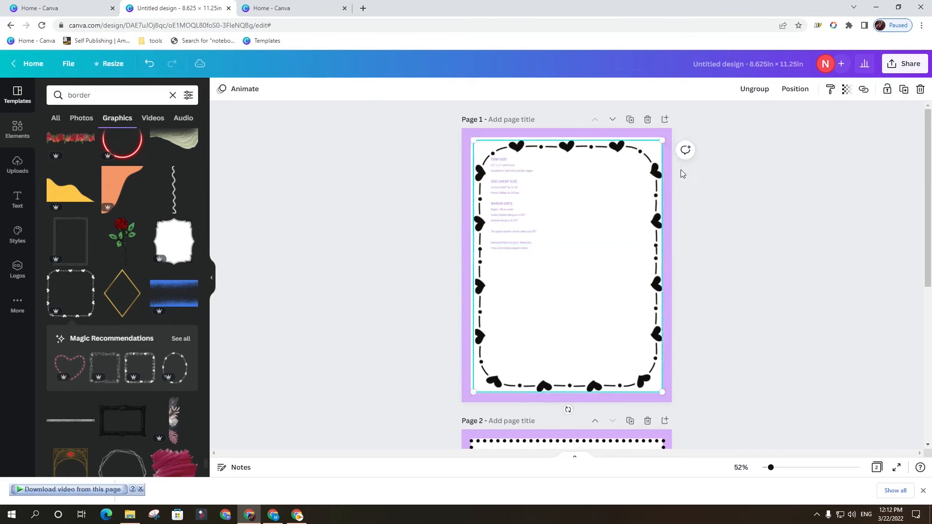
left_click_drag(661, 392, 665, 396)
left_click_drag(661, 395, 659, 393)
left_click(718, 377)
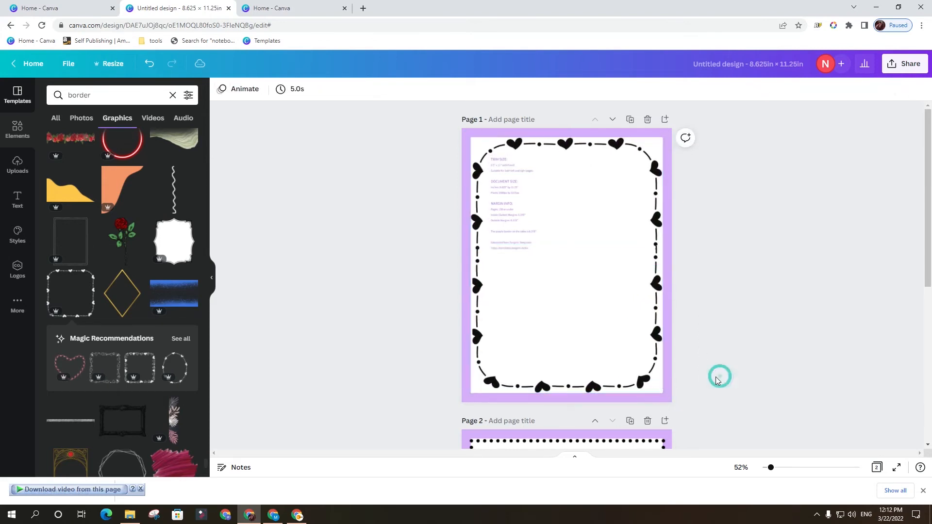
Fine-tune the crop edge of the upper heart border half where the two halves meet.
double_click(587, 310)
left_click_drag(470, 245, 468, 247)
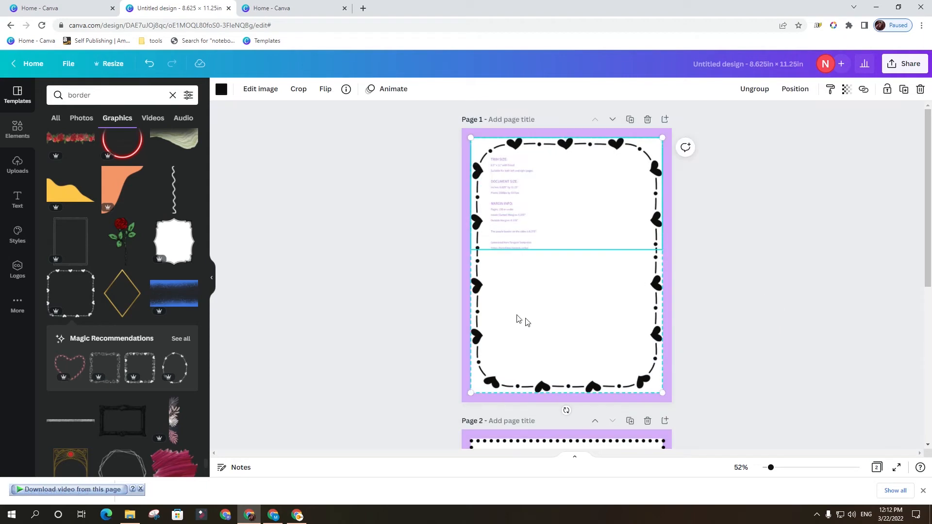
left_click(726, 320)
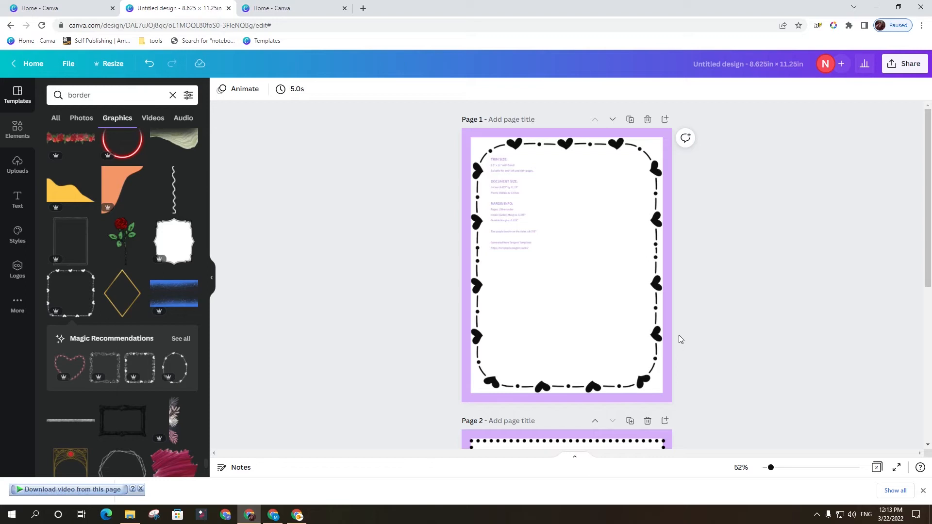
Duplicate page 1 and delete the heart border from the copy on page 2.
scroll(587, 282, "down", 5)
scroll(586, 283, "up", 5)
left_click(630, 119)
scroll(698, 230, "down", 10)
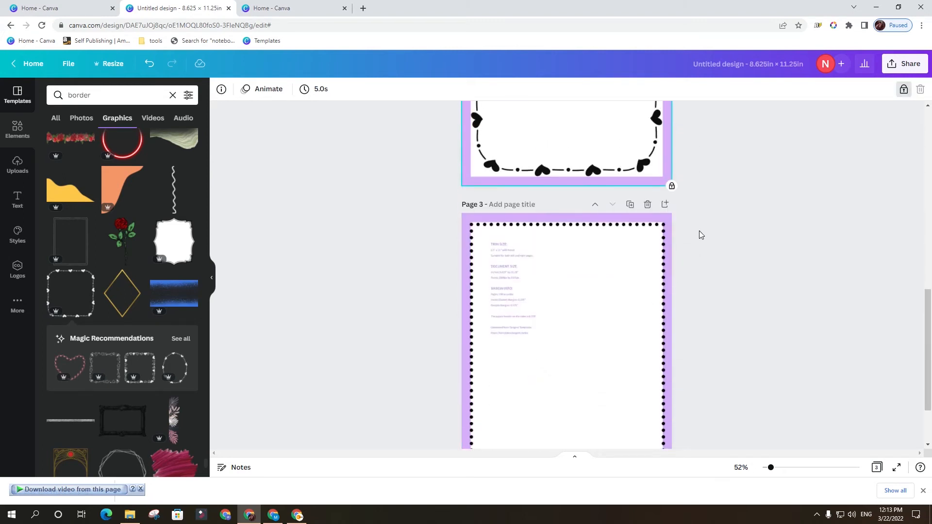
scroll(679, 225, "up", 4)
left_click(645, 222)
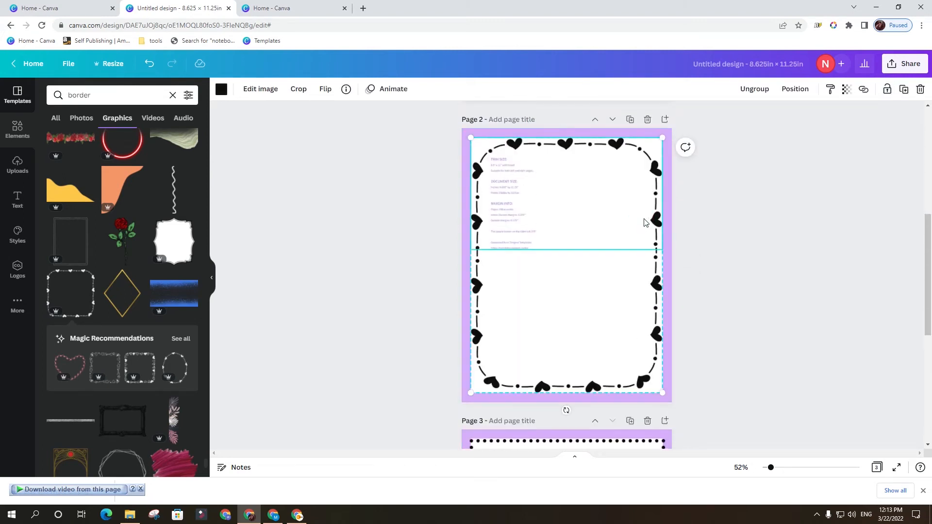
key("Delete")
key("Delete")
Place a copy of the green rounded frame with orange dots at the lower edge of page 3's margin area.
scroll(88, 231, "up", 5)
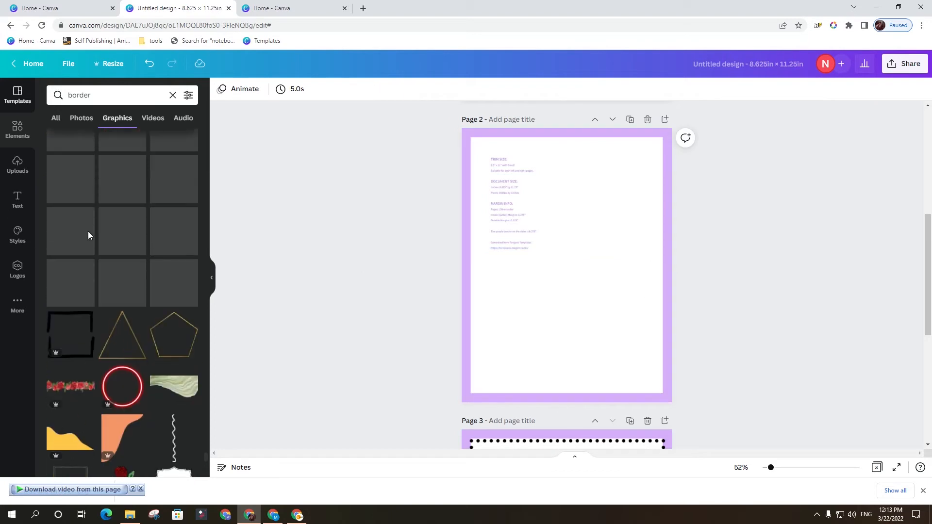
scroll(92, 233, "up", 3)
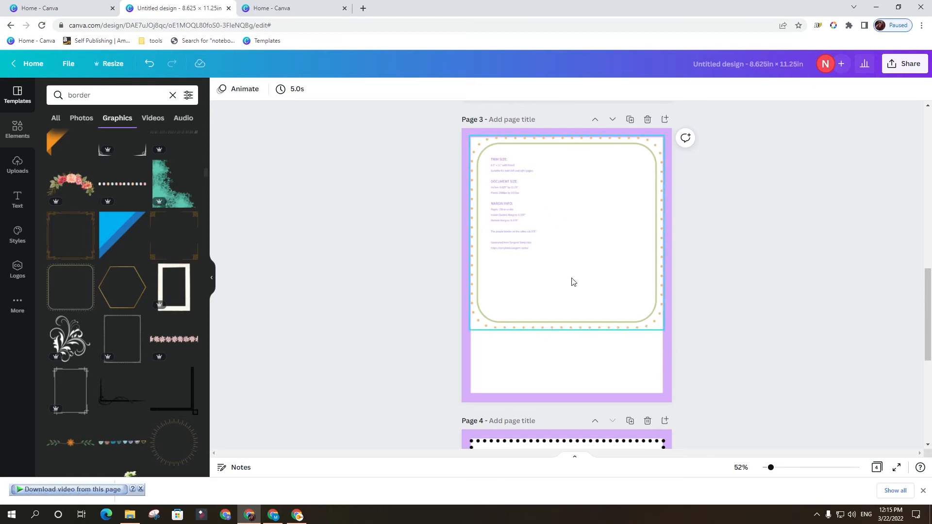
left_click_drag(603, 256, 624, 314)
left_click(744, 313)
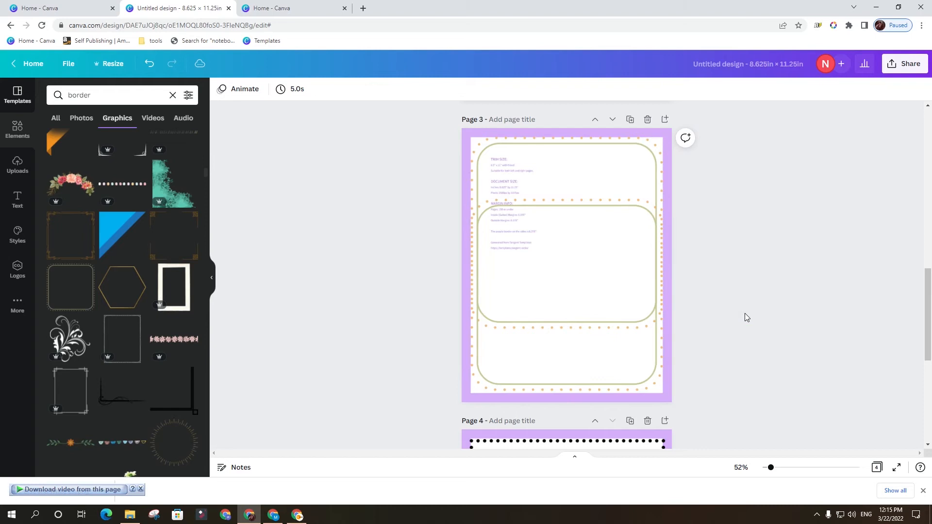
Crop the upper part off the lower green dotted frame on page 3.
double_click(591, 260)
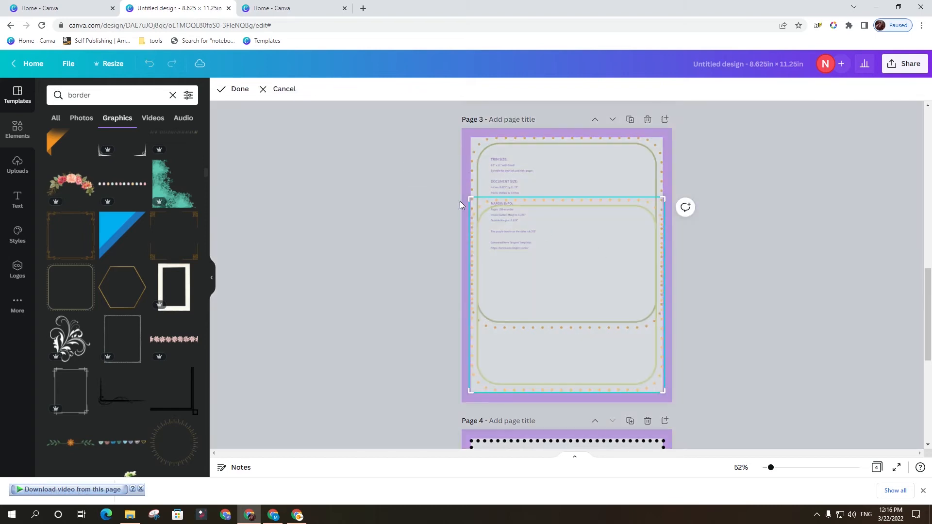
left_click_drag(471, 196, 456, 278)
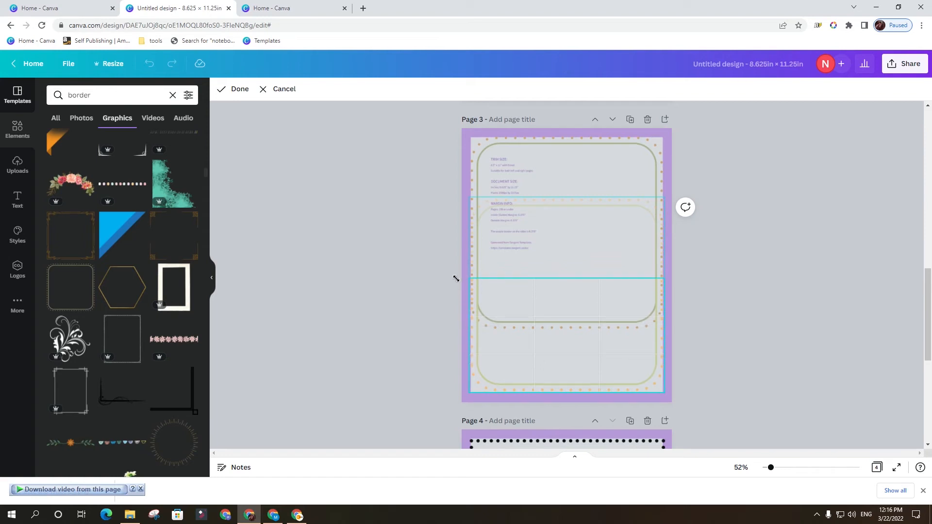
left_click(776, 329)
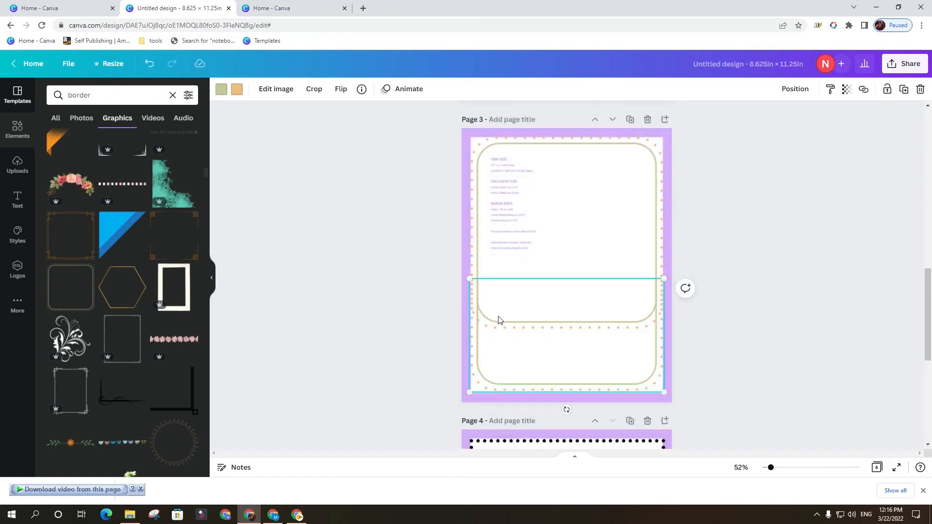
Crop the upper green frame to end at the lower half's edge and nudge the lower half slightly up.
left_click(476, 221)
double_click(476, 221)
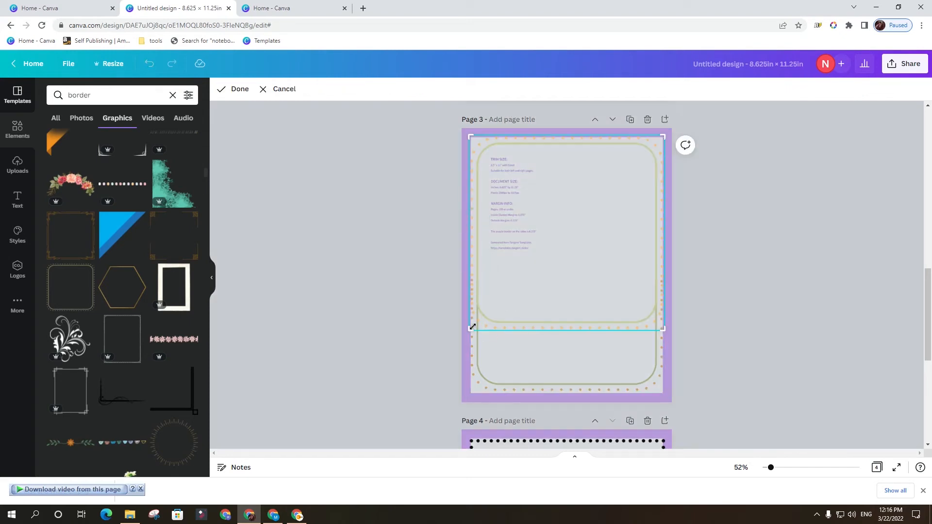
left_click_drag(469, 329, 450, 278)
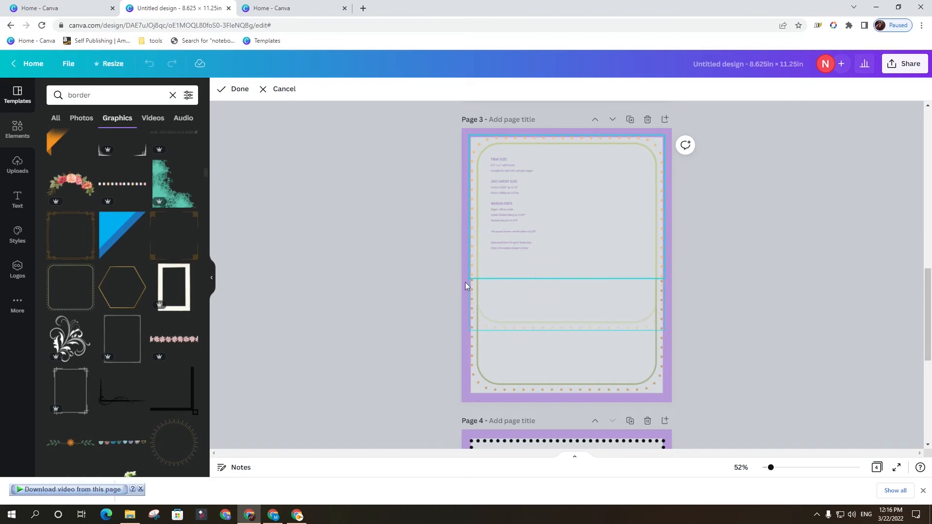
left_click(863, 345)
left_click(559, 284)
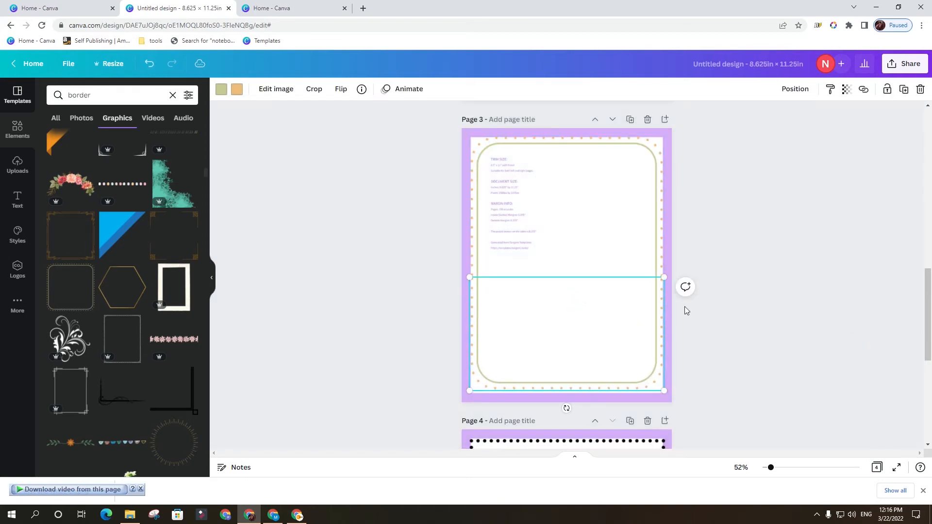
left_click(767, 321)
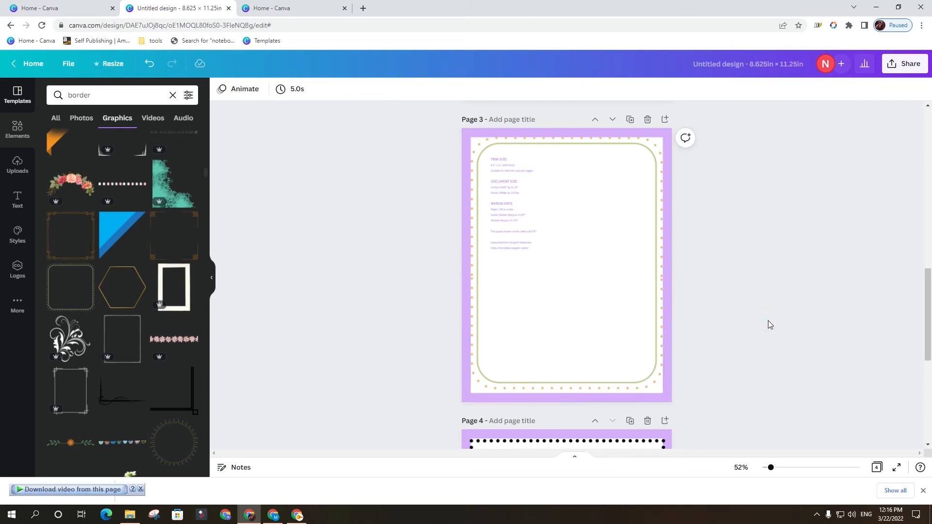
Group the two green frame halves on page 3 and enlarge the group slightly to fill the margin area.
left_click(663, 288)
left_click(657, 240, "shift")
left_click(775, 90)
left_click(802, 330)
left_click(622, 382)
left_click_drag(665, 393, 666, 396)
Unlock the purple margin template background on page 3.
left_click(671, 154)
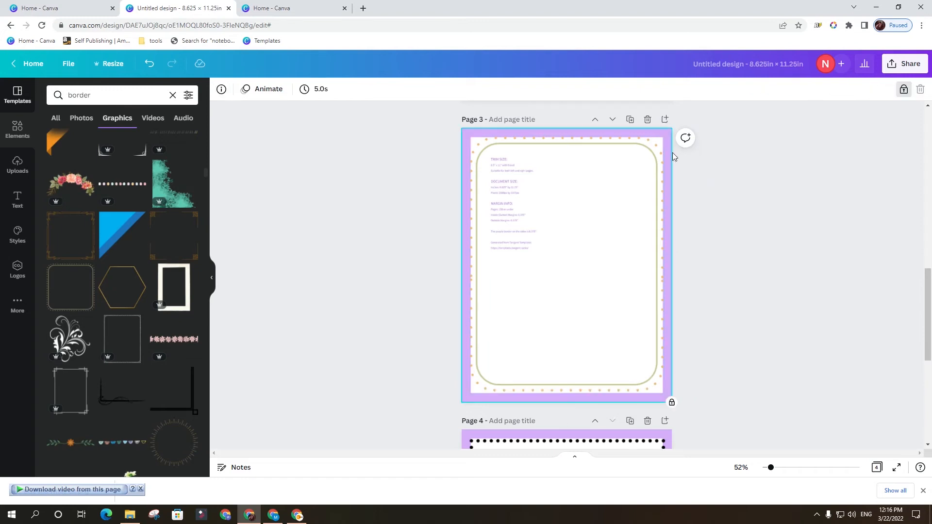
left_click(905, 90)
scroll(705, 231, "down", 6)
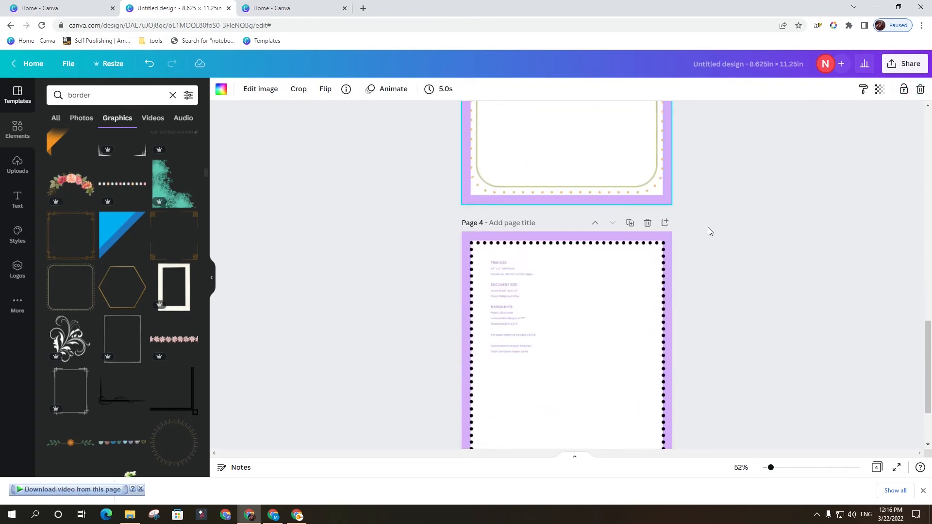
scroll(702, 236, "up", 10)
scroll(697, 241, "up", 5)
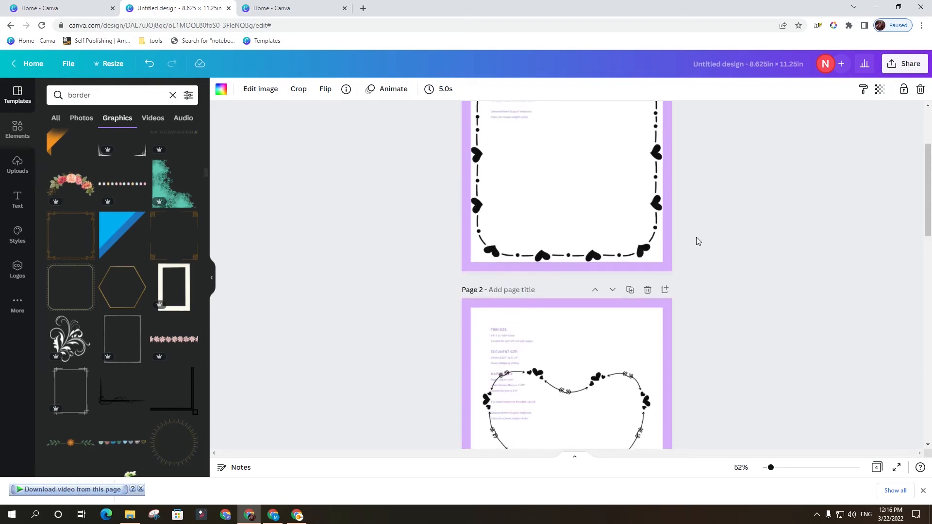
Move the page with the rectangular hearts border down one place so it sits directly after the heart-shaped border page.
scroll(678, 240, "up", 2)
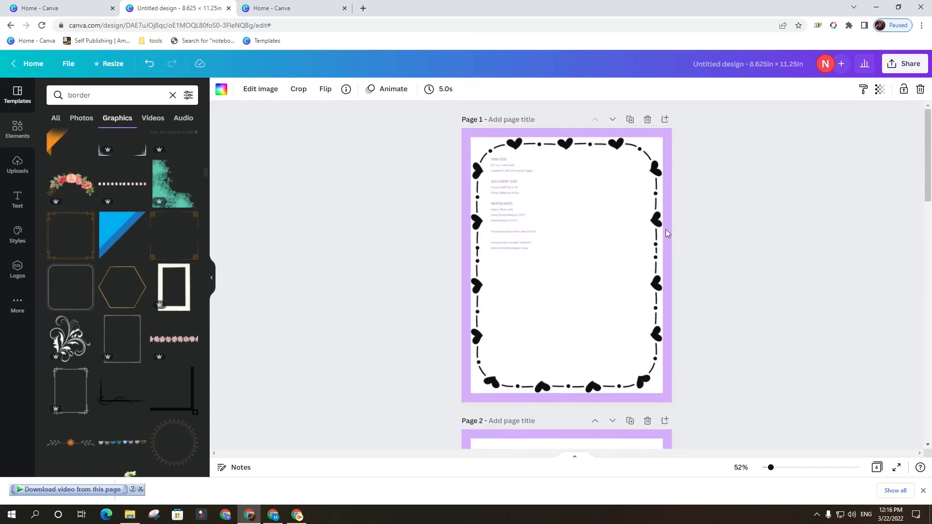
left_click(612, 120)
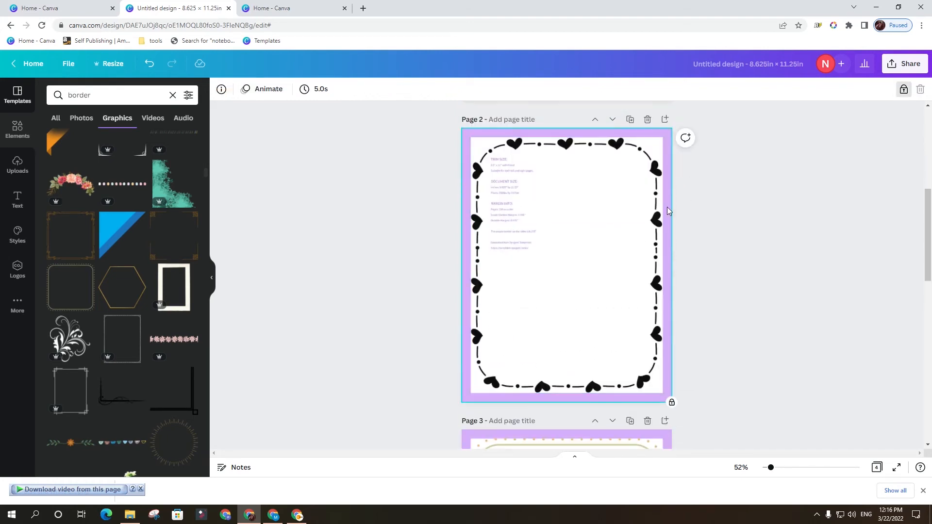
scroll(668, 208, "down", 5)
scroll(640, 231, "down", 5)
scroll(645, 267, "down", 3)
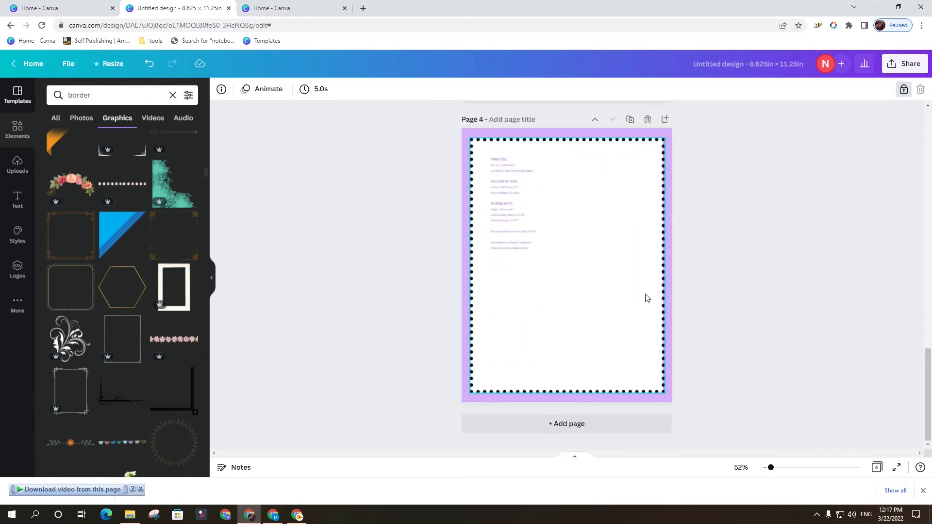
scroll(651, 304, "up", 15)
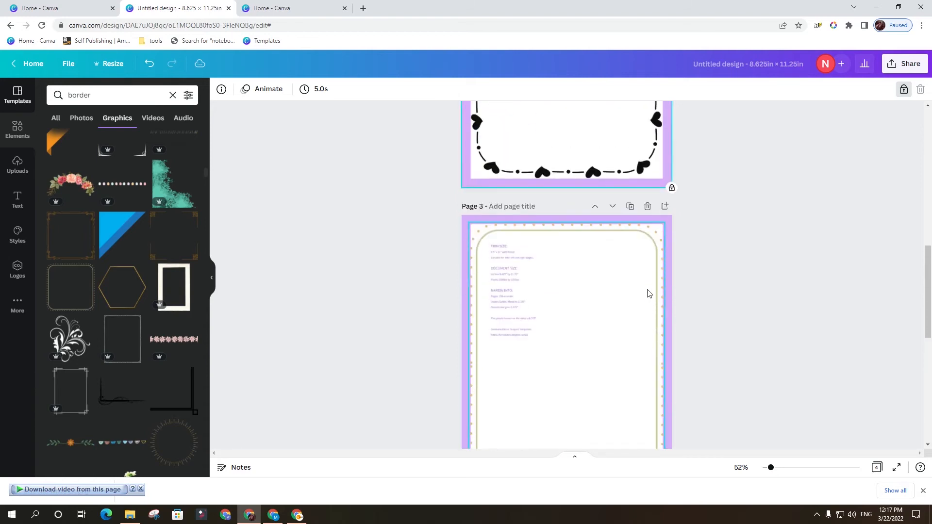
scroll(548, 258, "up", 2)
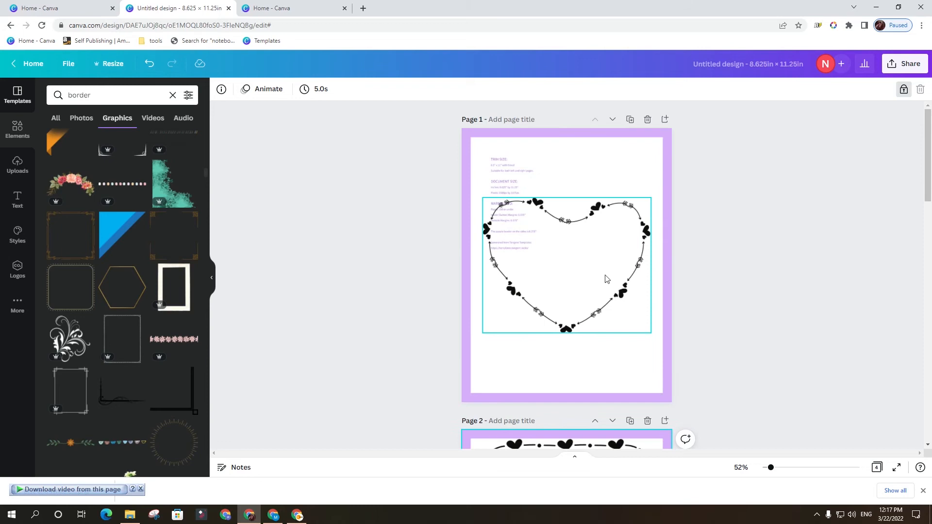
Unlock and delete the purple margin template background on page 2, keeping its hearts border.
left_click(772, 256)
left_click(658, 149)
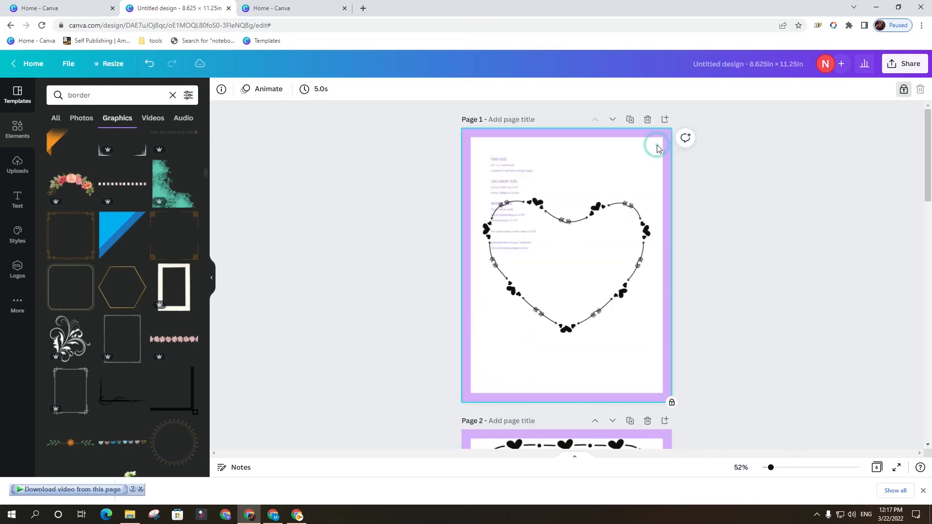
scroll(710, 234, "down", 6)
scroll(668, 146, "up", 1)
left_click(663, 152)
left_click(903, 89)
key("Delete")
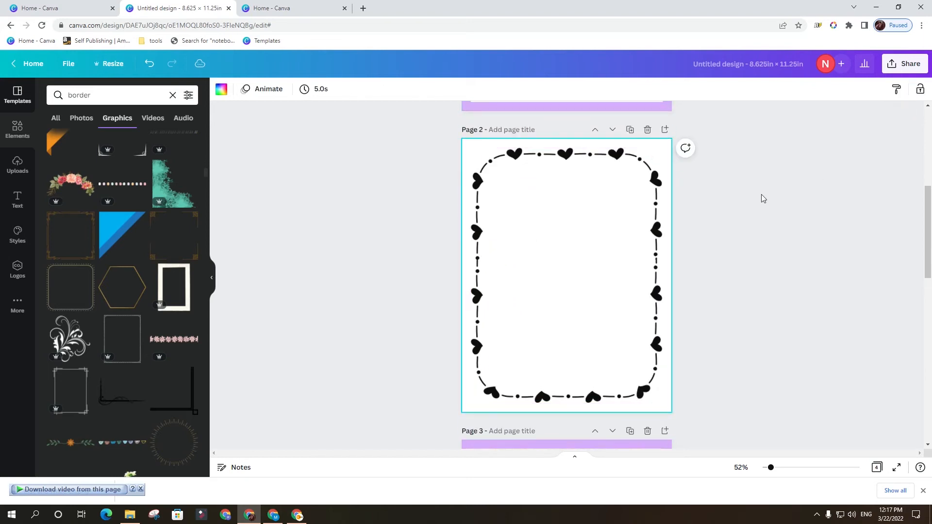
Delete the unlocked purple margin template background from page 3, behind the green dotted frame.
scroll(753, 201, "down", 4)
left_click(669, 130)
key("Delete")
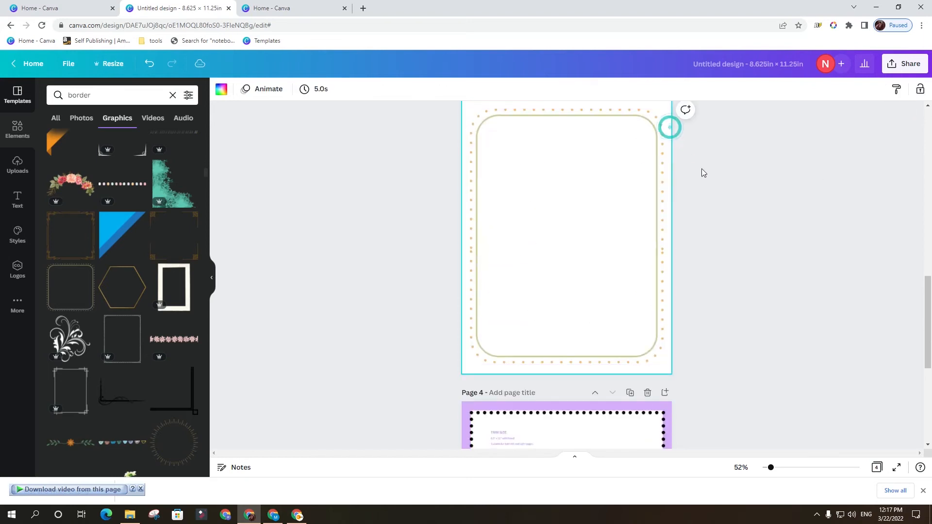
Unlock and delete the purple margin template background on page 4, behind the black dotted border.
scroll(729, 208, "down", 1)
scroll(730, 209, "down", 3)
left_click(669, 238)
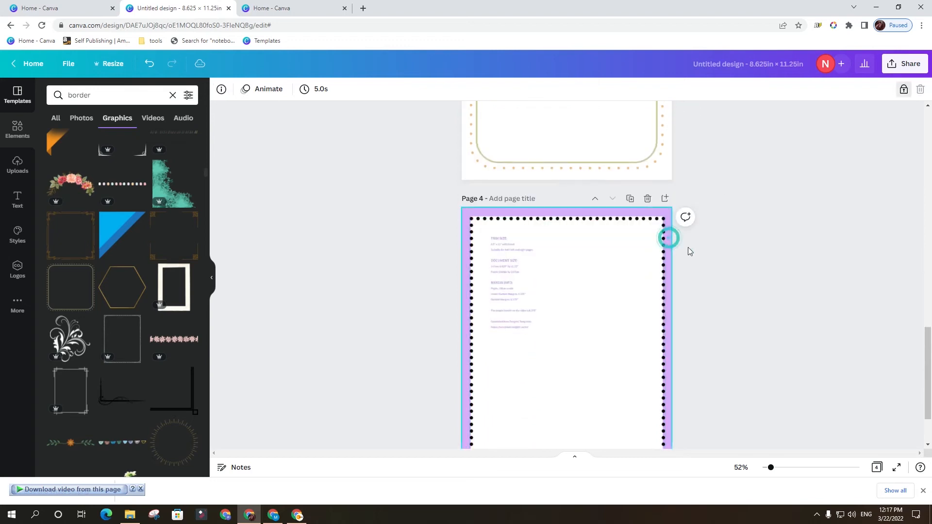
left_click(903, 88)
key("Delete")
scroll(785, 233, "down", 2)
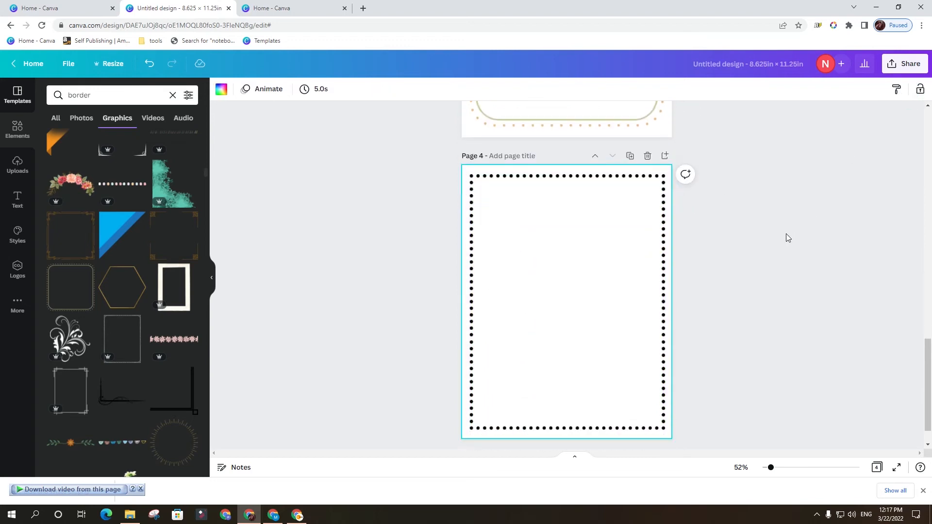
Review the border pages and check the space between each border and the page edge.
scroll(786, 249, "up", 4)
scroll(775, 272, "up", 10)
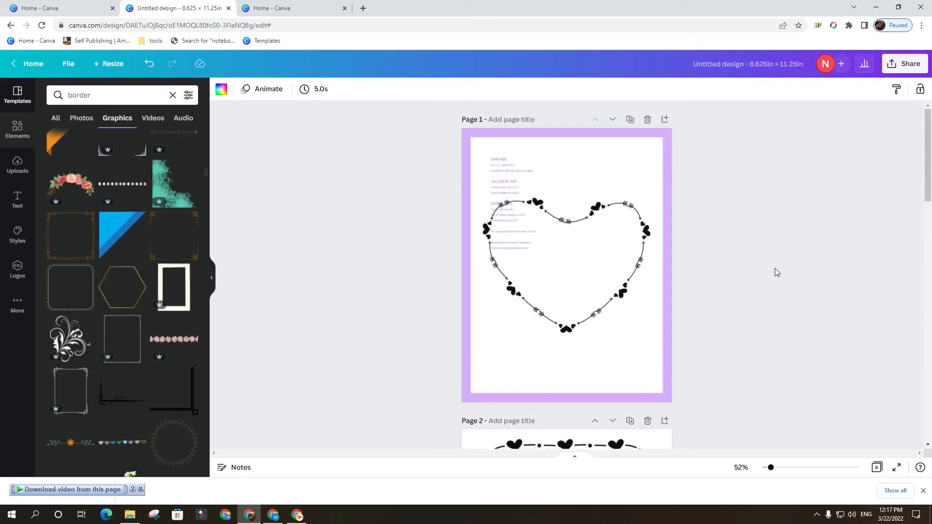
scroll(748, 265, "down", 6)
scroll(720, 258, "down", 10)
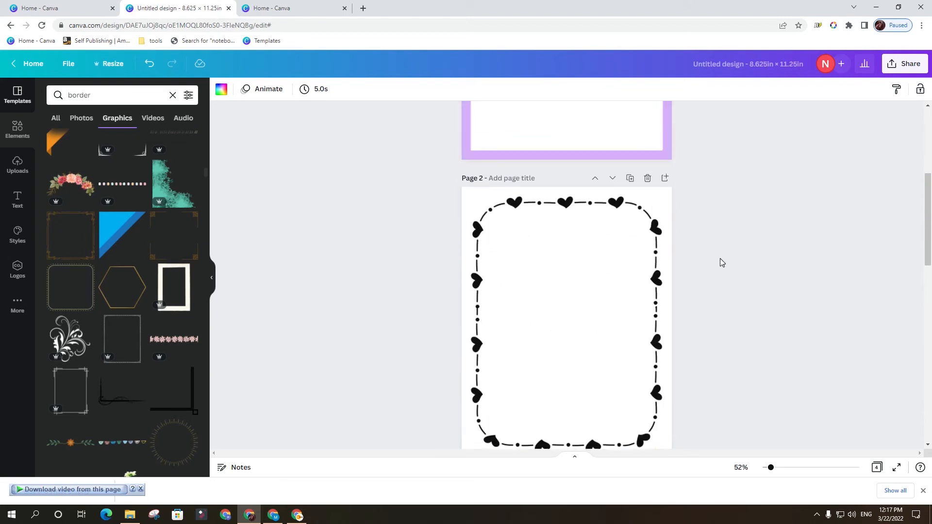
scroll(723, 260, "up", 5)
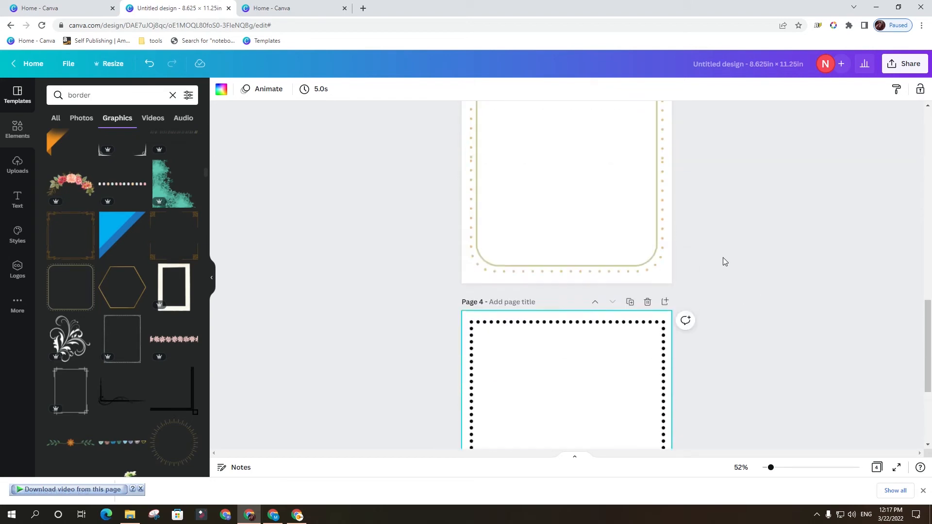
left_click(667, 243)
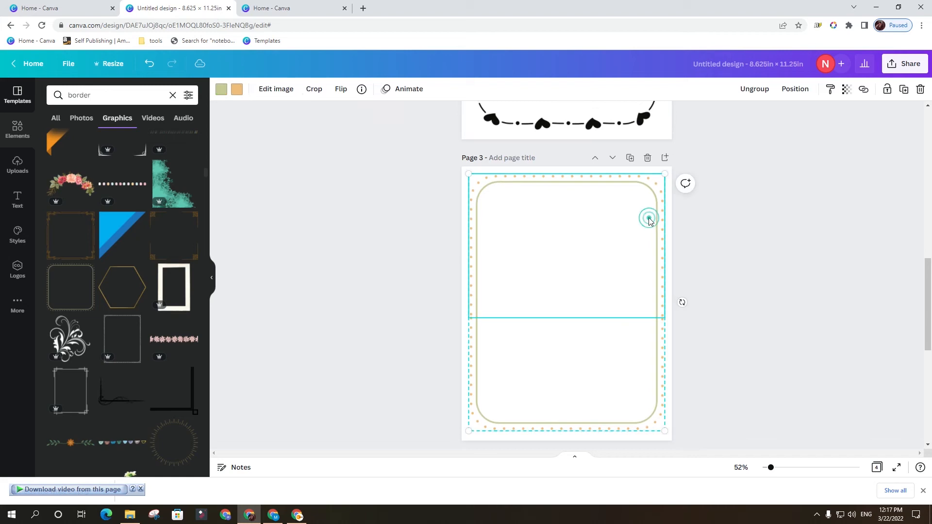
left_click(734, 266)
scroll(723, 243, "up", 5)
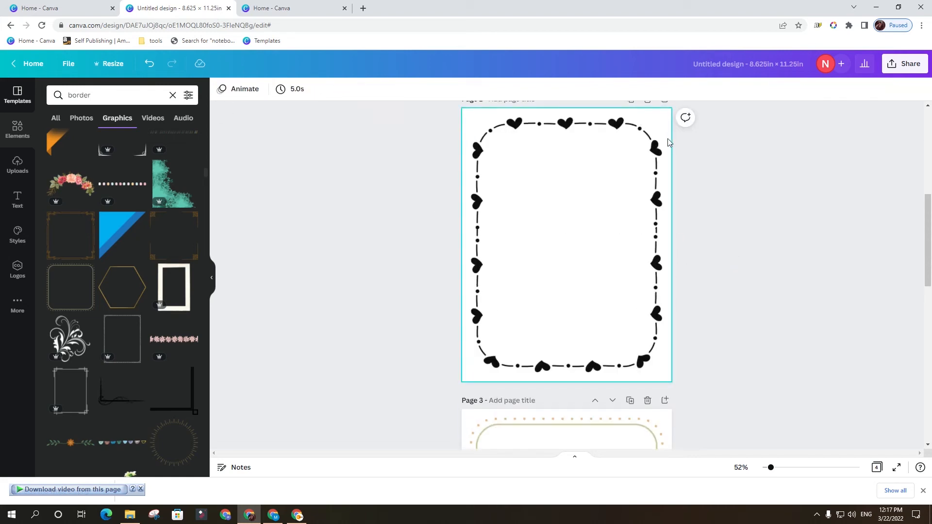
scroll(650, 148, "up", 5)
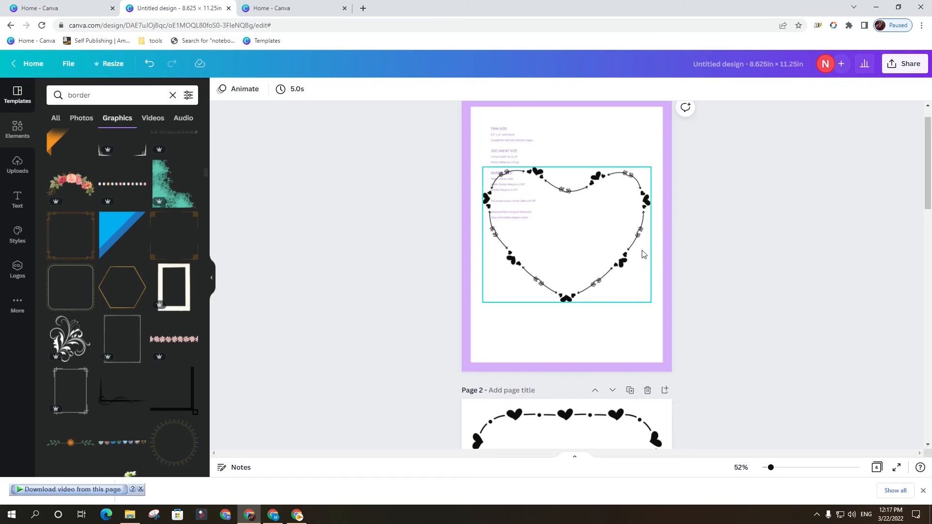
scroll(692, 313, "down", 6)
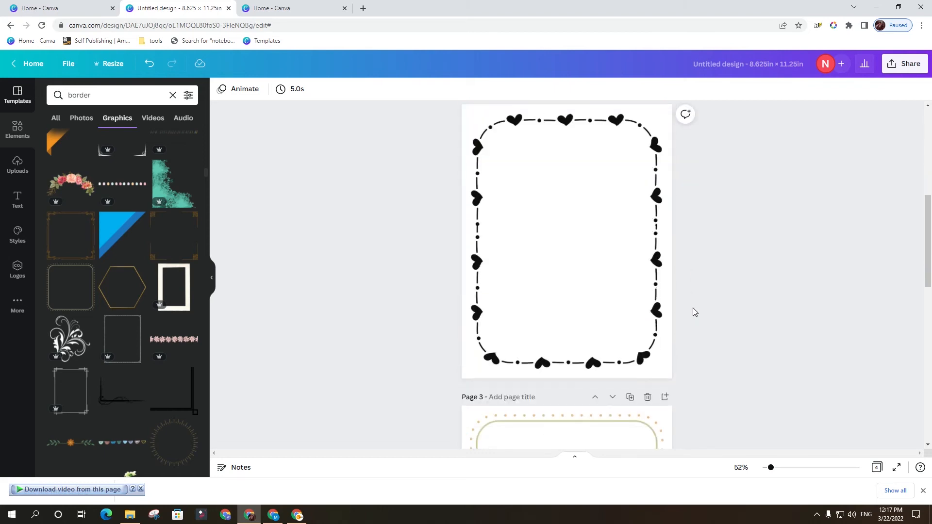
scroll(672, 202, "up", 2)
Recolor both halves of the hearts border on page 2 white.
left_click(585, 204)
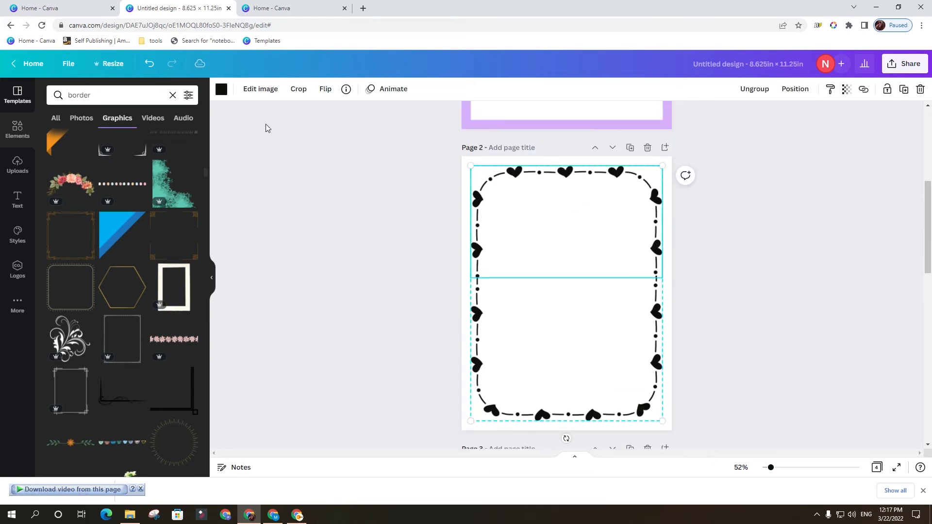
left_click(221, 90)
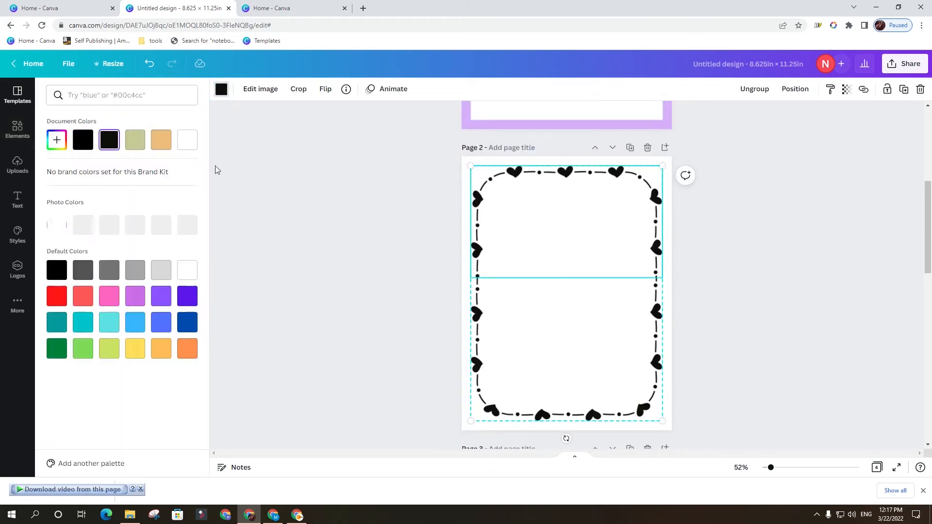
left_click(187, 139)
left_click(582, 364)
left_click(187, 140)
left_click(752, 386)
Set the background of page 2 to black behind the hearts border.
left_click(669, 179)
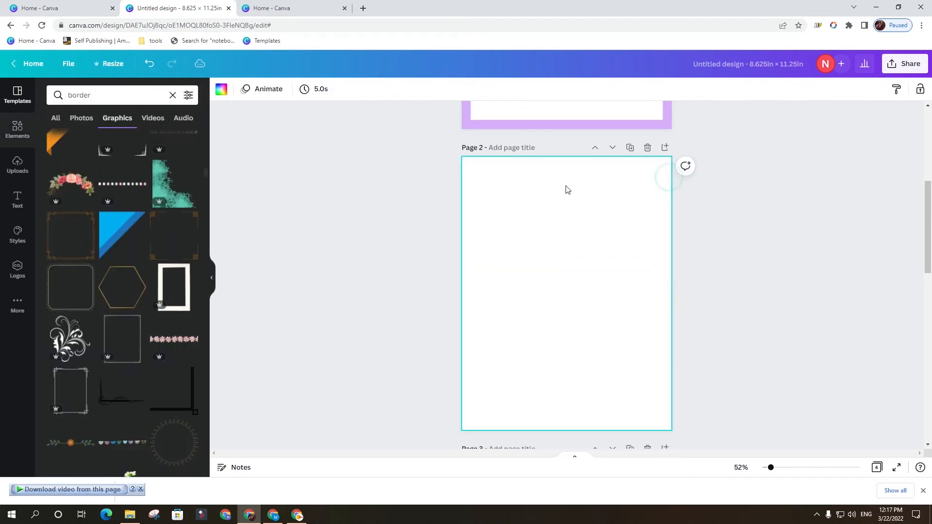
left_click(220, 89)
left_click(85, 141)
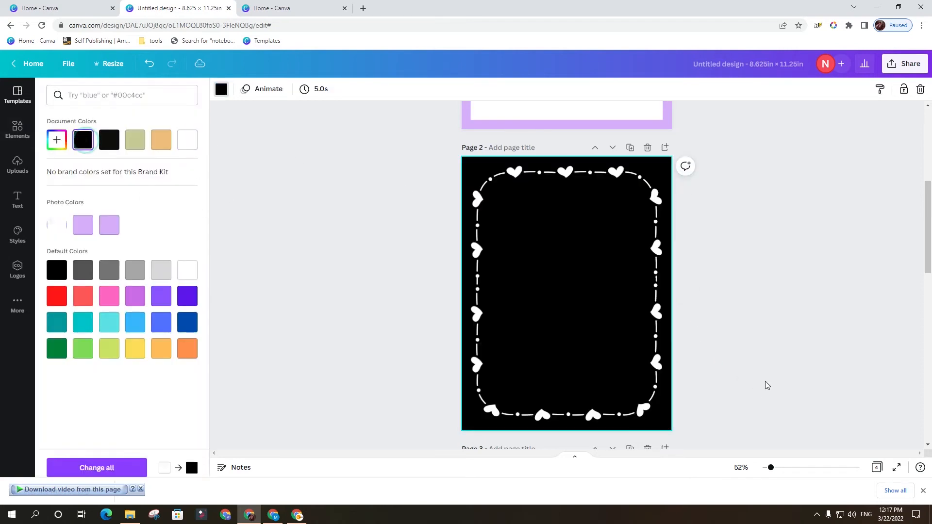
left_click(768, 376)
scroll(768, 375, "down", 2)
scroll(683, 322, "up", 2)
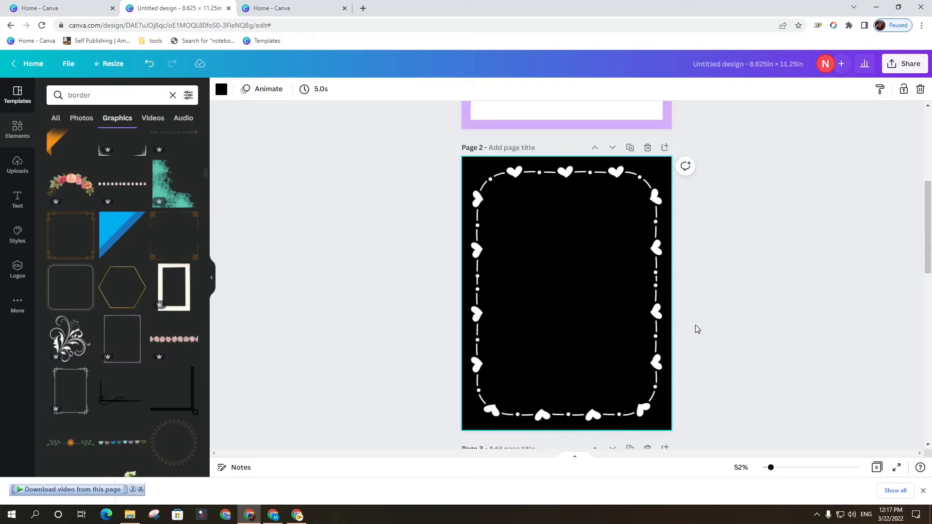
Change both the green and orange colors of the upper frame half on page 3 to white.
scroll(697, 327, "down", 5)
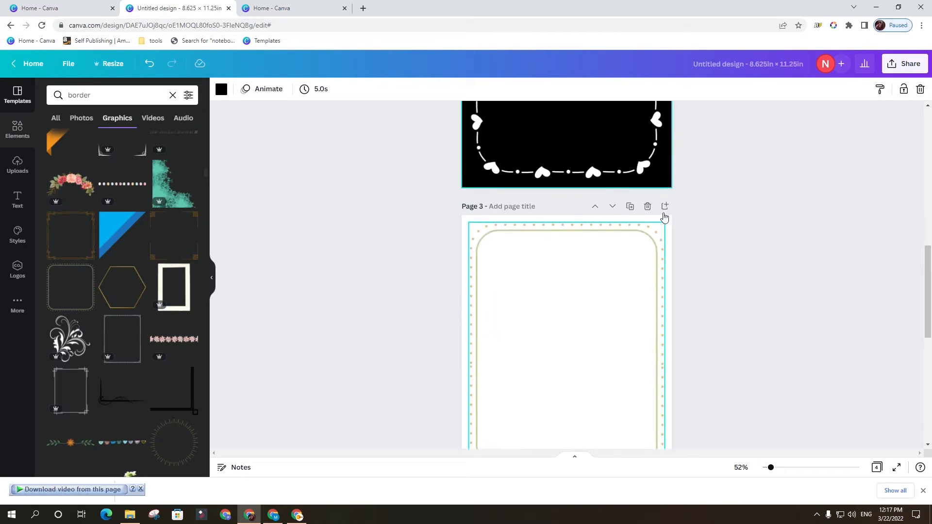
left_click(663, 224)
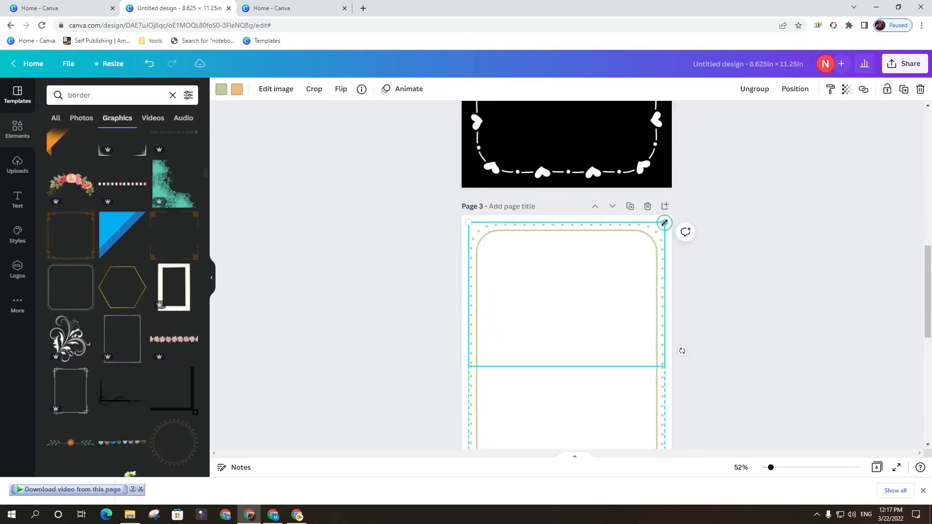
left_click(222, 90)
left_click(188, 139)
left_click(237, 89)
left_click(187, 140)
left_click(819, 325)
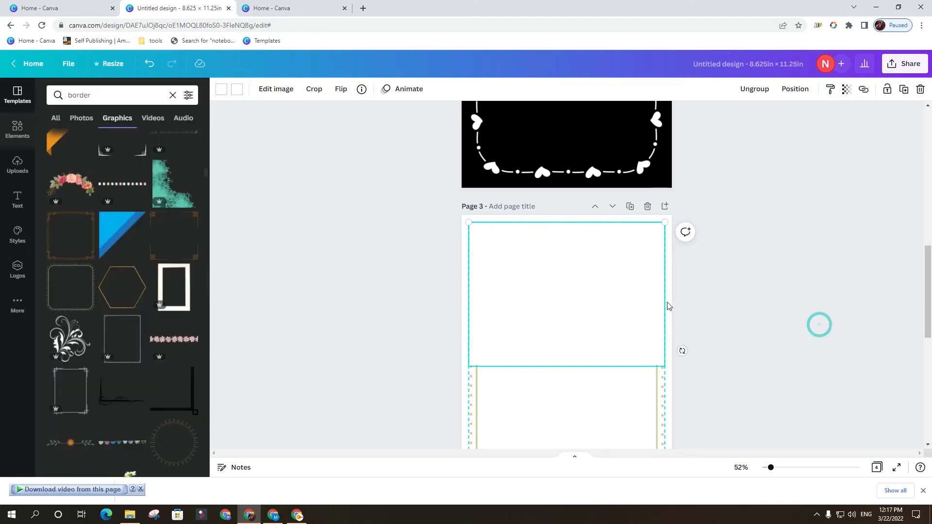
Change the orange dots and green line of the lower frame half on page 3 to white.
scroll(661, 292, "down", 4)
left_click(661, 272)
left_click(236, 88)
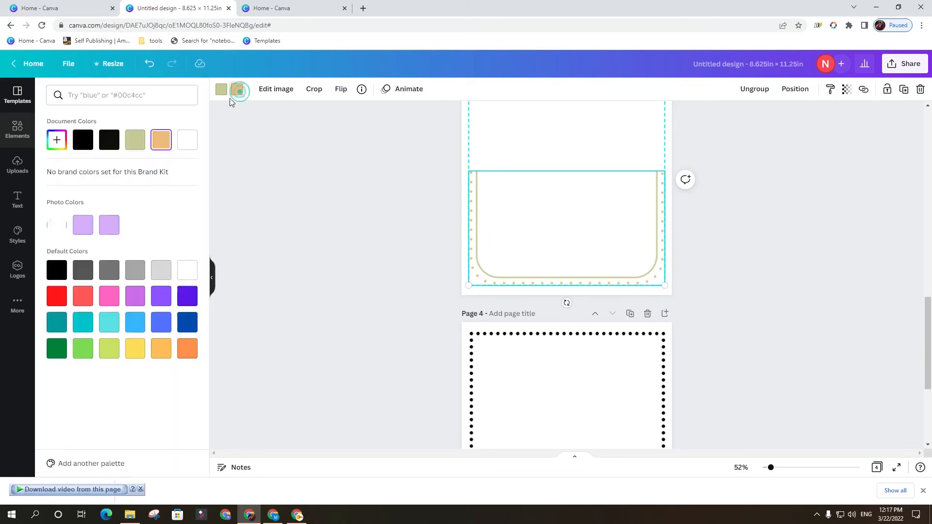
left_click(188, 140)
left_click(221, 89)
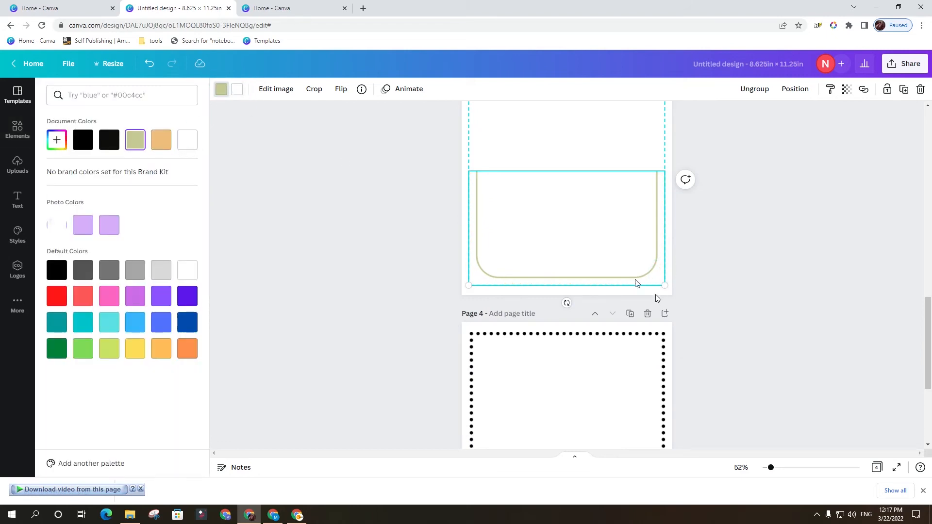
left_click(187, 140)
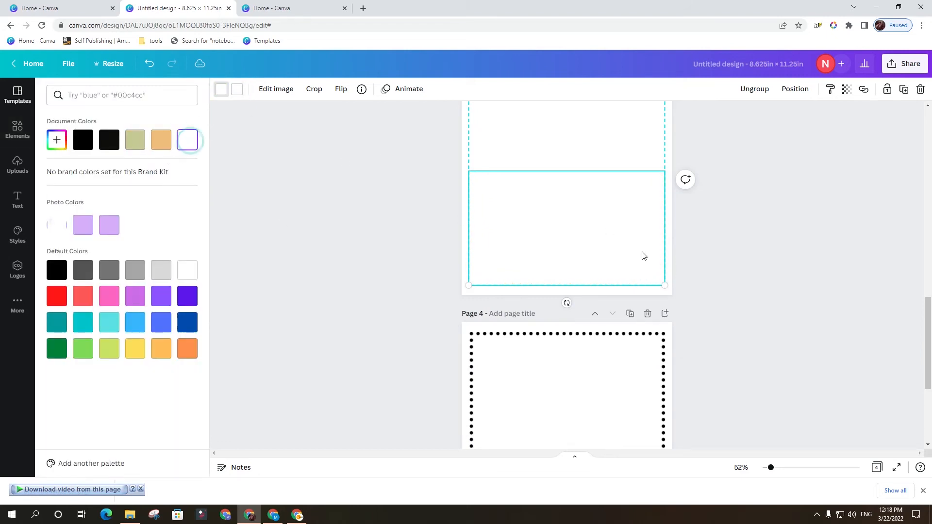
Set the background of page 3 to black behind the dotted frame.
scroll(707, 301, "up", 1)
scroll(706, 301, "up", 2)
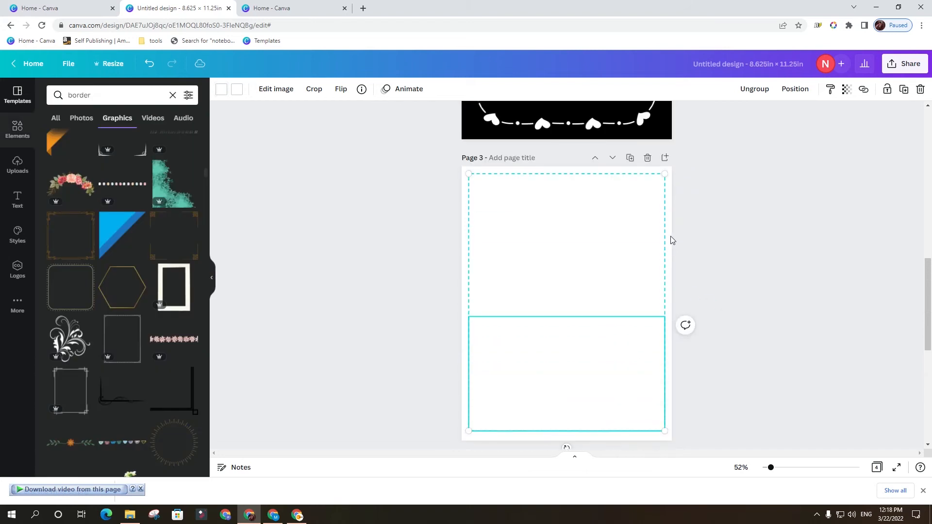
left_click(670, 238)
left_click(221, 89)
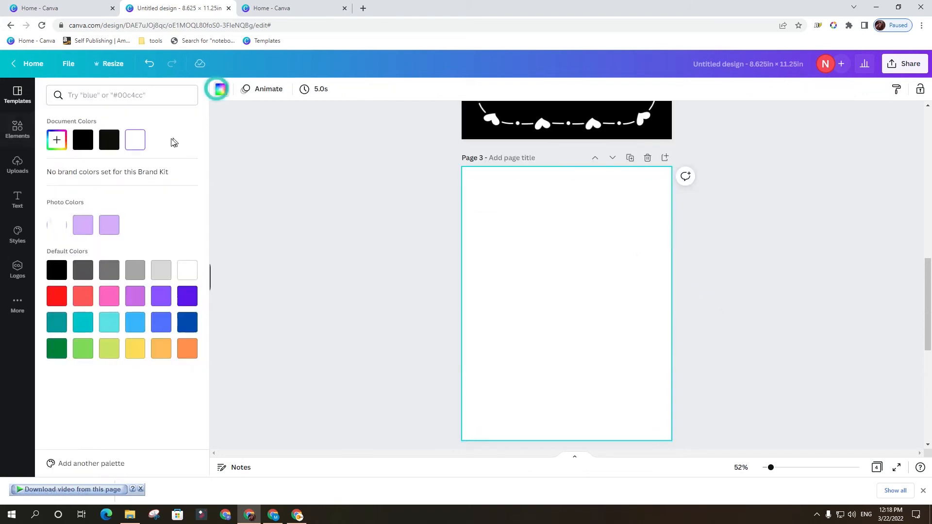
left_click(83, 140)
left_click(722, 324)
scroll(717, 324, "down", 3)
scroll(717, 324, "up", 3)
scroll(717, 324, "down", 5)
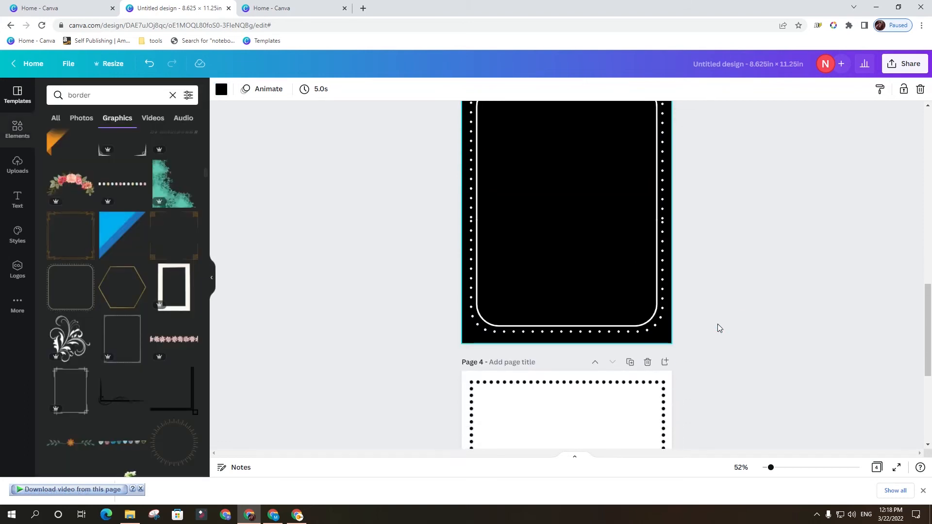
Set the background of page 4 to black.
left_click(663, 236)
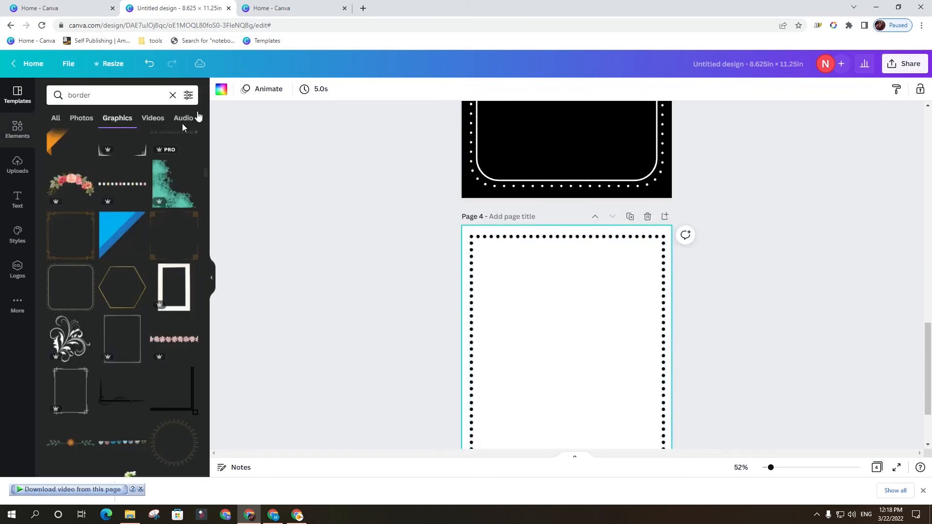
left_click(223, 94)
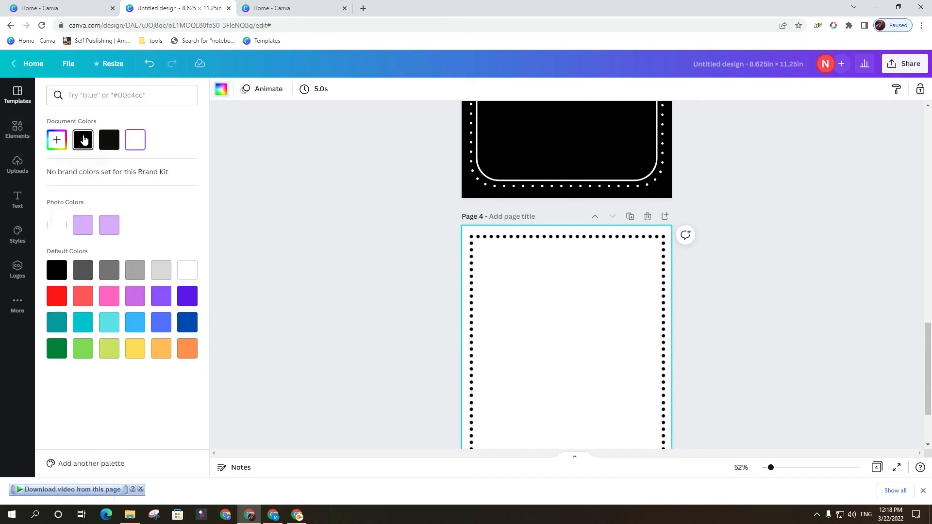
left_click(110, 145)
Recolor the upper half of the dotted border on page 4 white.
left_click(601, 246)
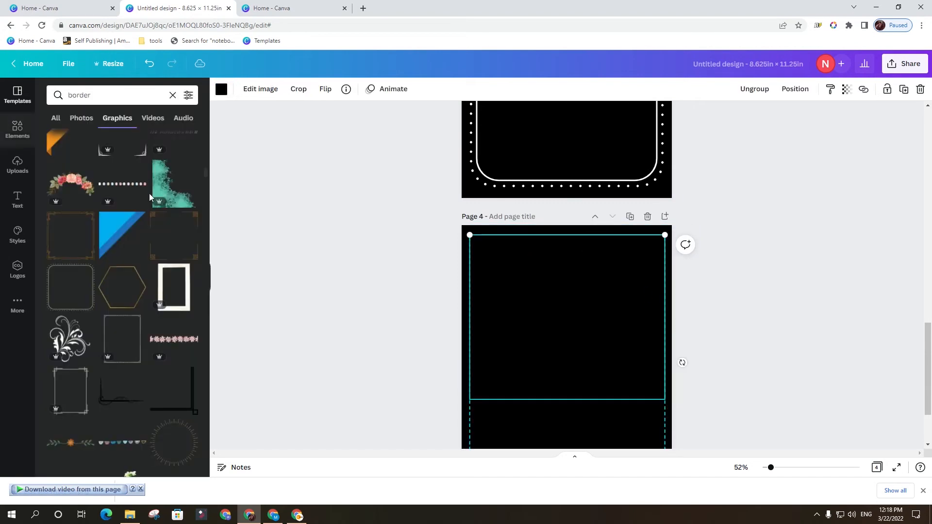
left_click(221, 89)
left_click(135, 140)
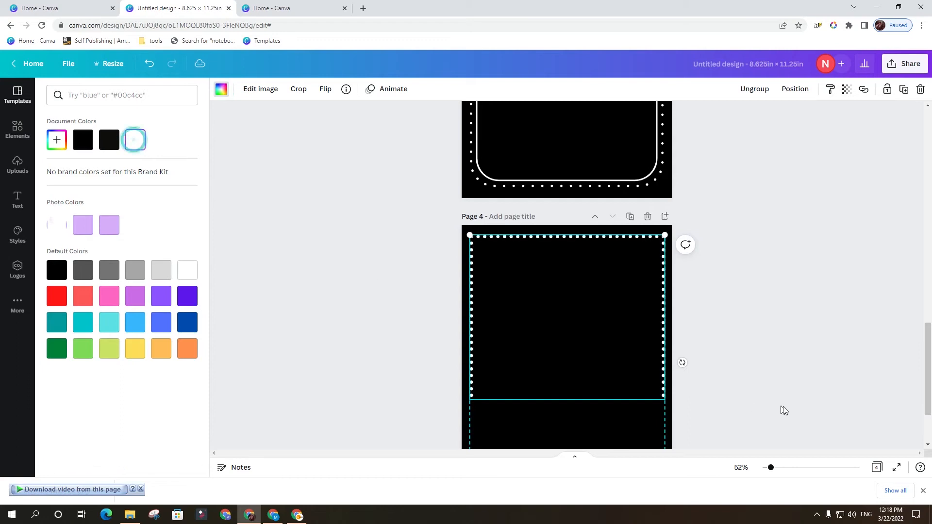
Recolor the lower half of the dotted border on page 4 white.
scroll(718, 354, "down", 2)
left_click(639, 351)
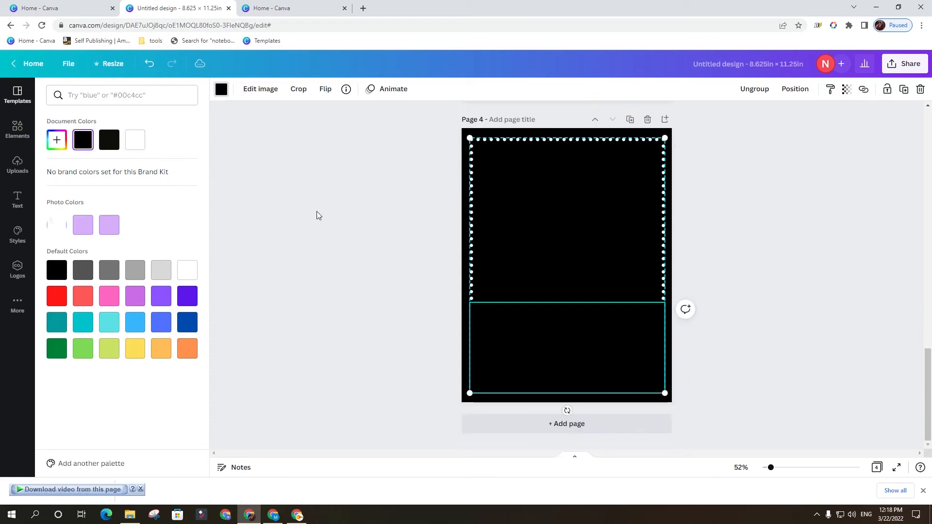
left_click(221, 90)
left_click(221, 89)
left_click(134, 143)
left_click(729, 371)
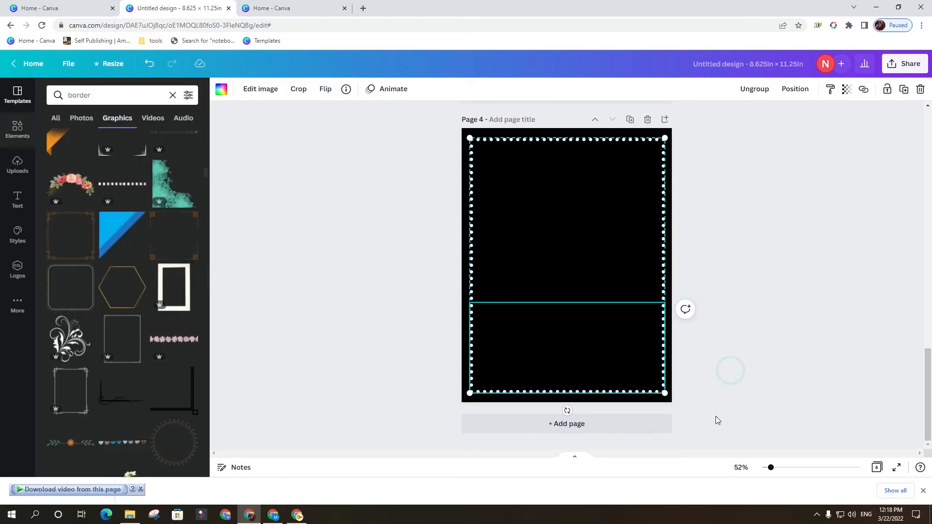
left_click(745, 372)
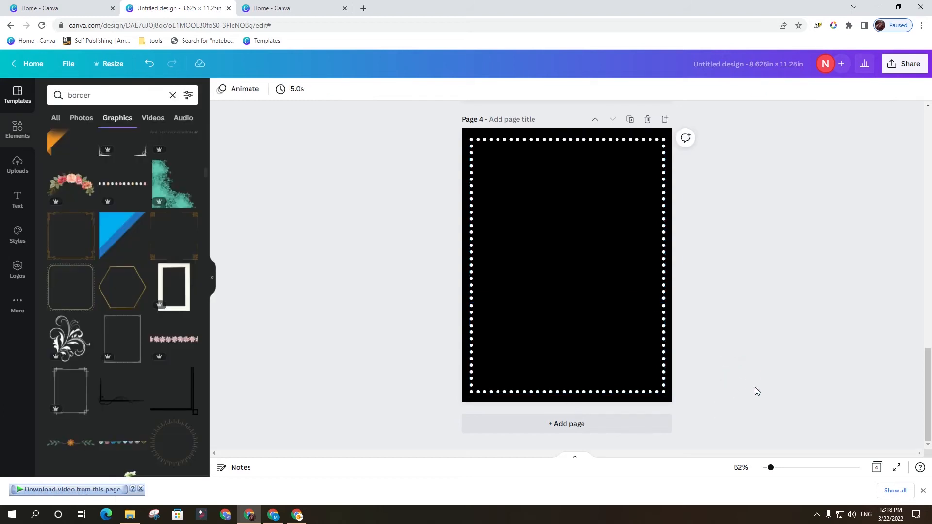
Review the white-on-black borders on pages 2, 3 and 4 alongside the heart page 1.
scroll(750, 383, "up", 15)
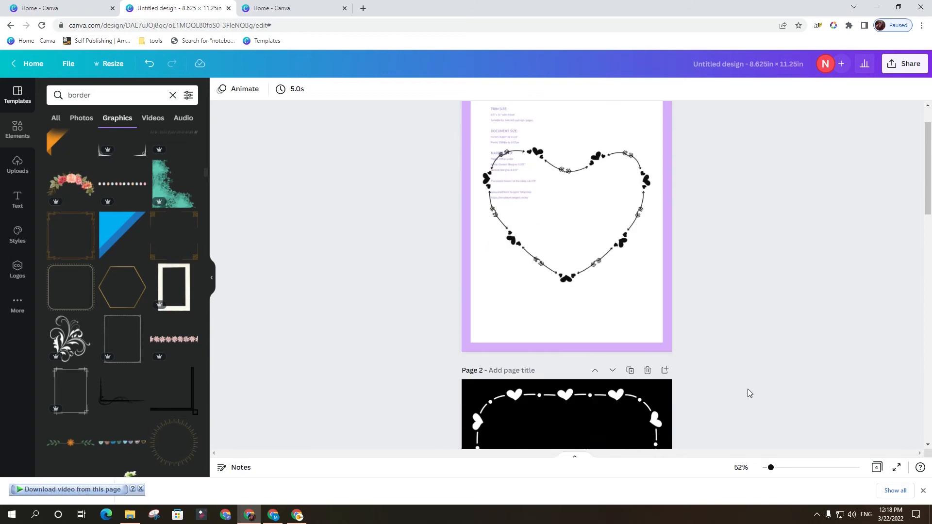
scroll(747, 388, "down", 10)
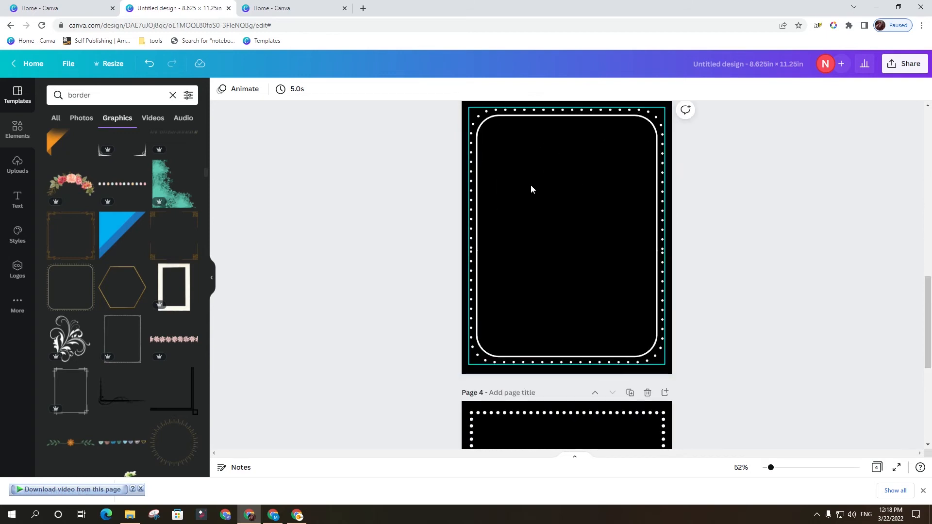
scroll(633, 267, "down", 4)
scroll(643, 262, "down", 2)
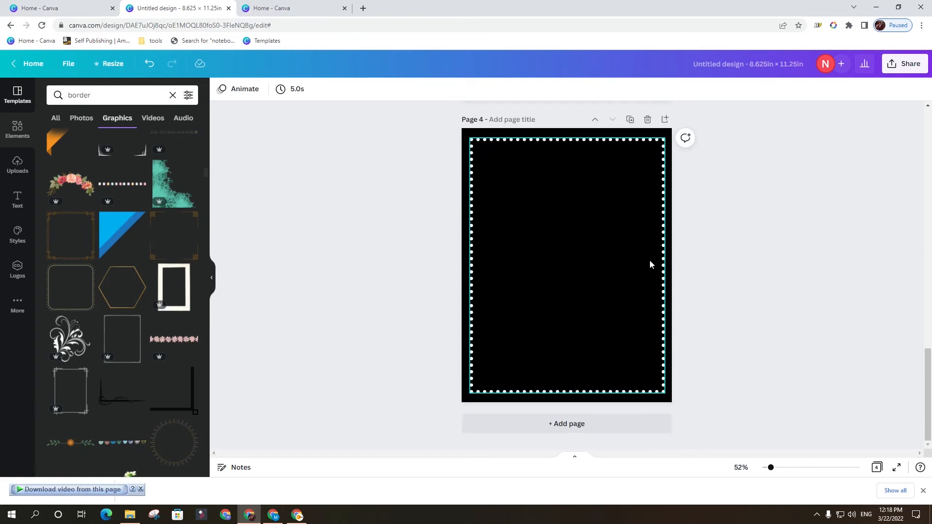
scroll(649, 262, "up", 9)
left_click(649, 257)
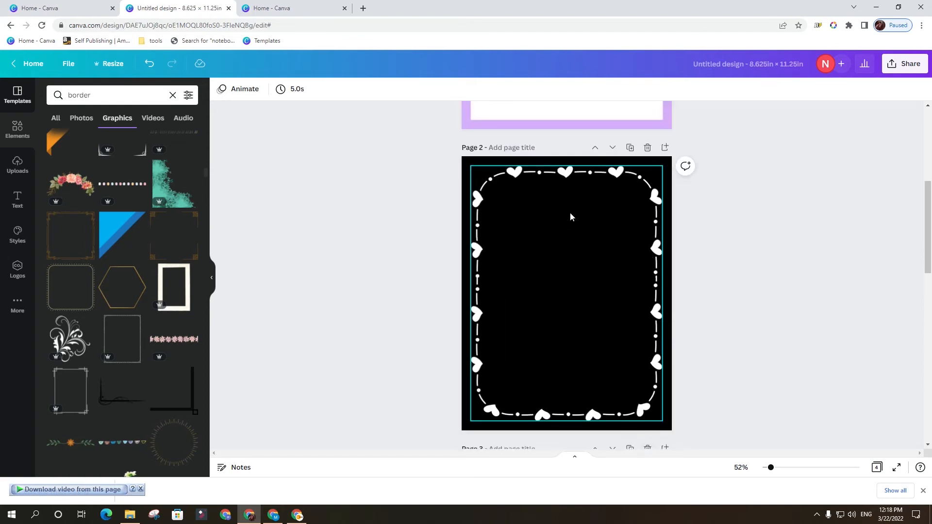
scroll(576, 234, "down", 12)
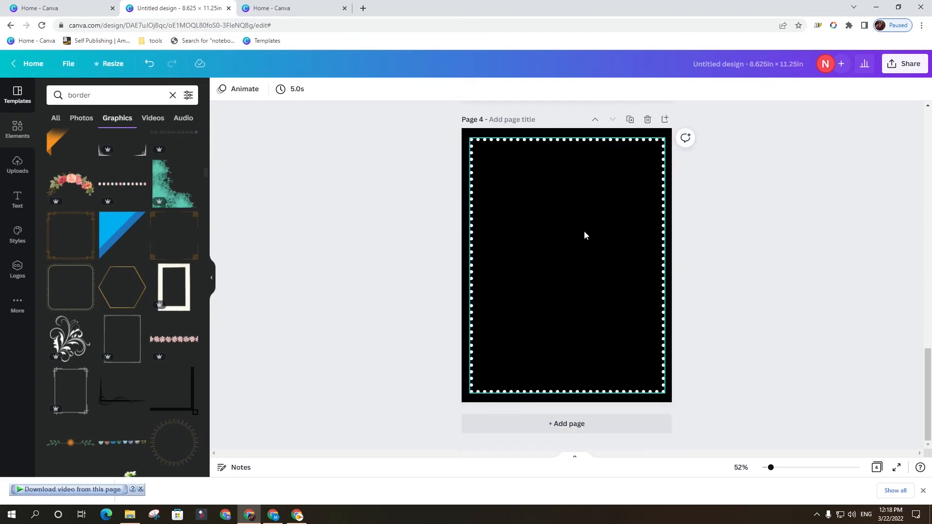
scroll(616, 194, "up", 6)
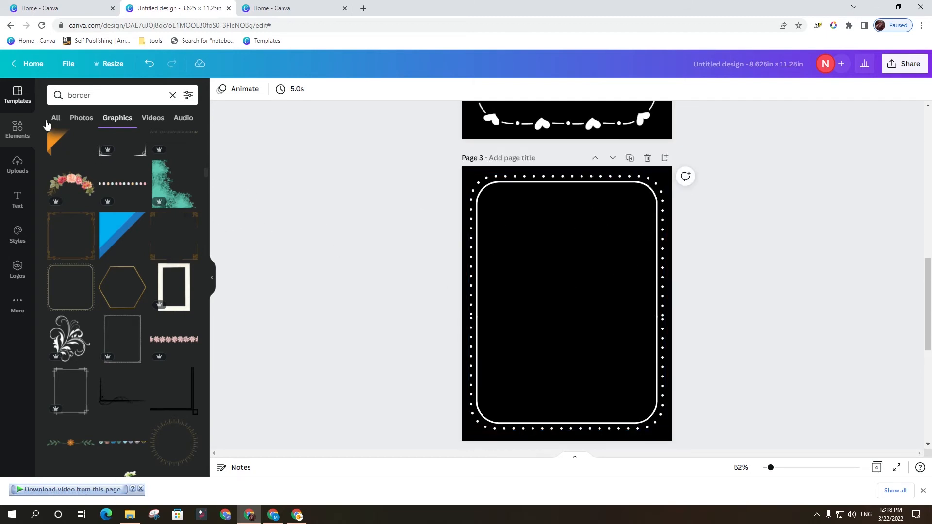
Add a dashed line to page 3 and place it horizontally centred near the top of the inner frame.
left_click(172, 95)
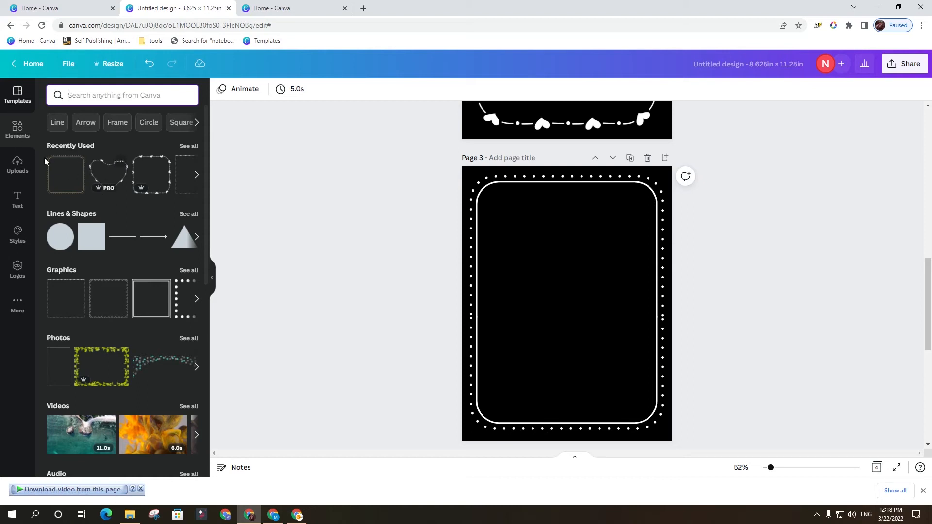
left_click(57, 123)
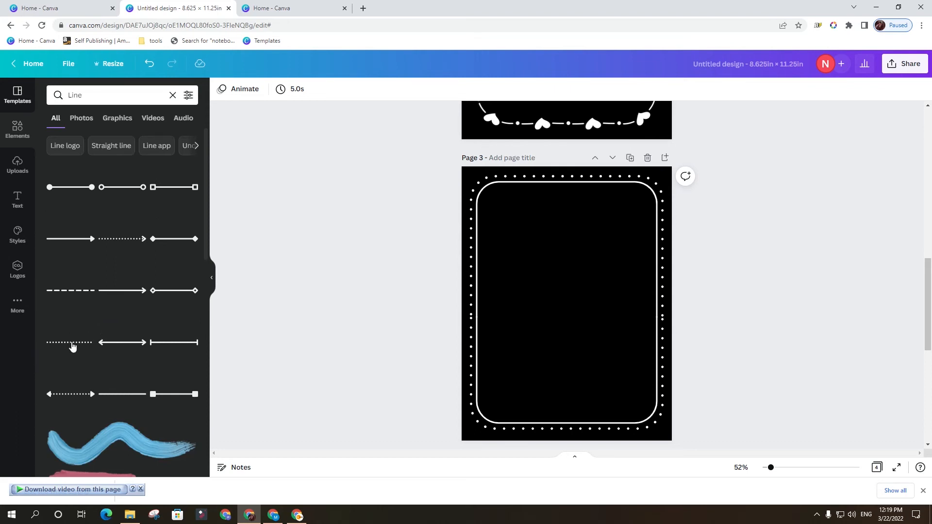
left_click(68, 291)
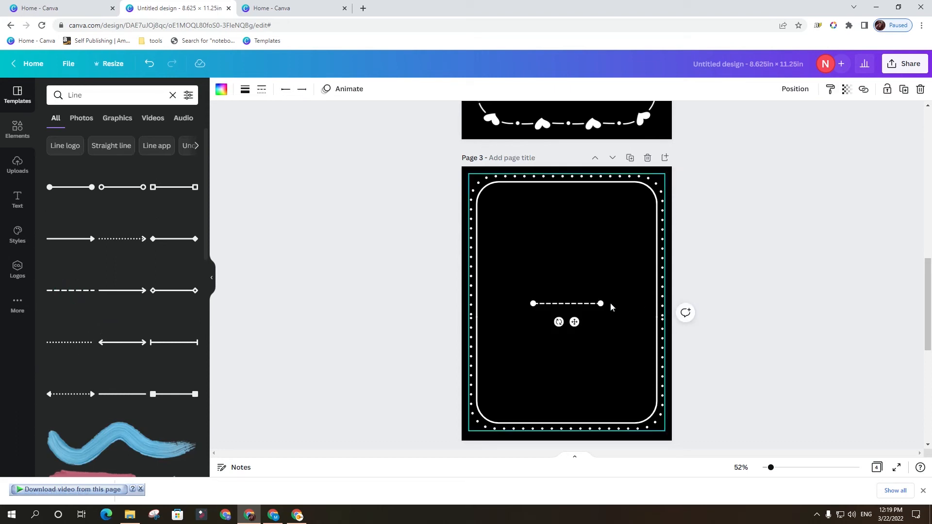
left_click_drag(572, 301, 572, 212)
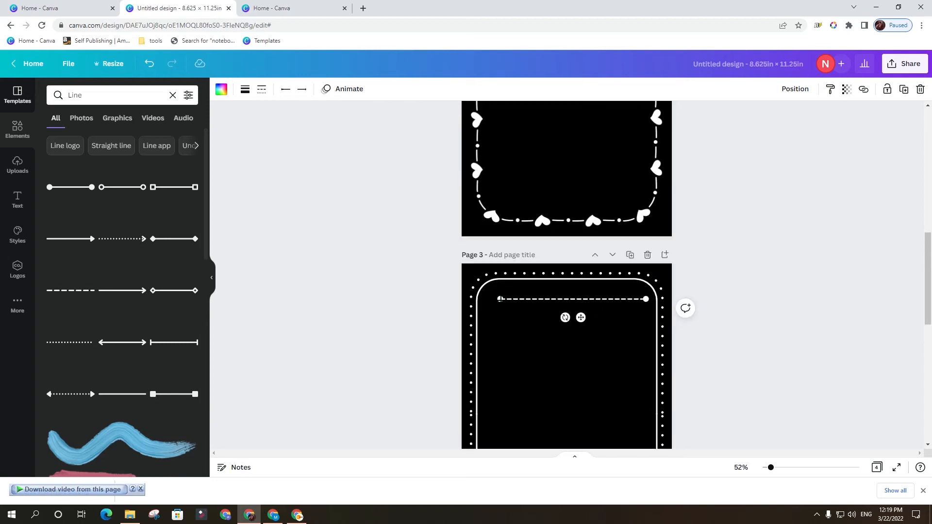
left_click_drag(501, 300, 494, 300)
left_click(796, 334)
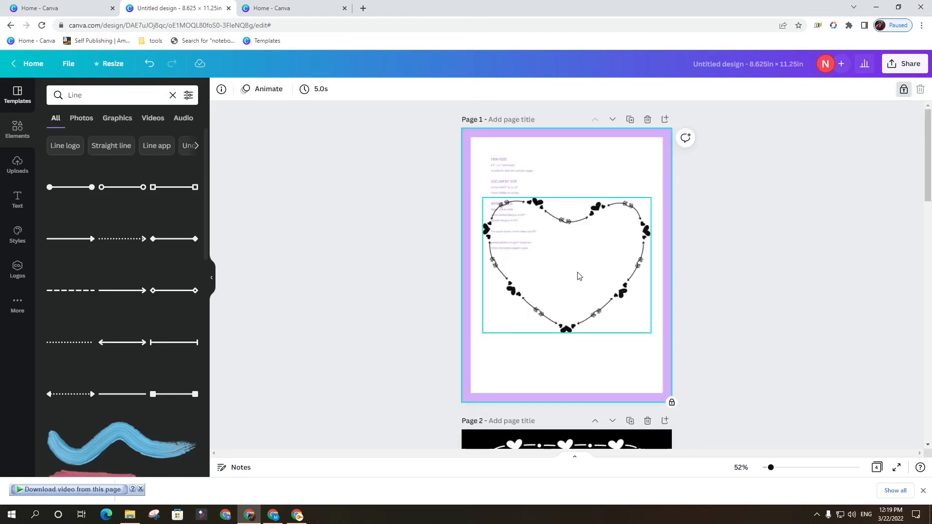
Search the template library for a sketchbook design.
left_click(17, 199)
left_click(18, 94)
left_click(114, 95)
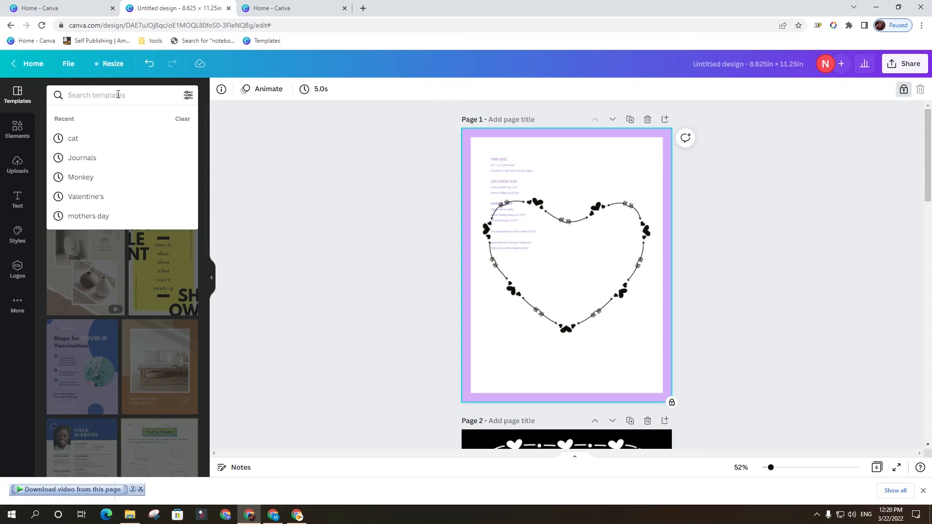
key("Escape")
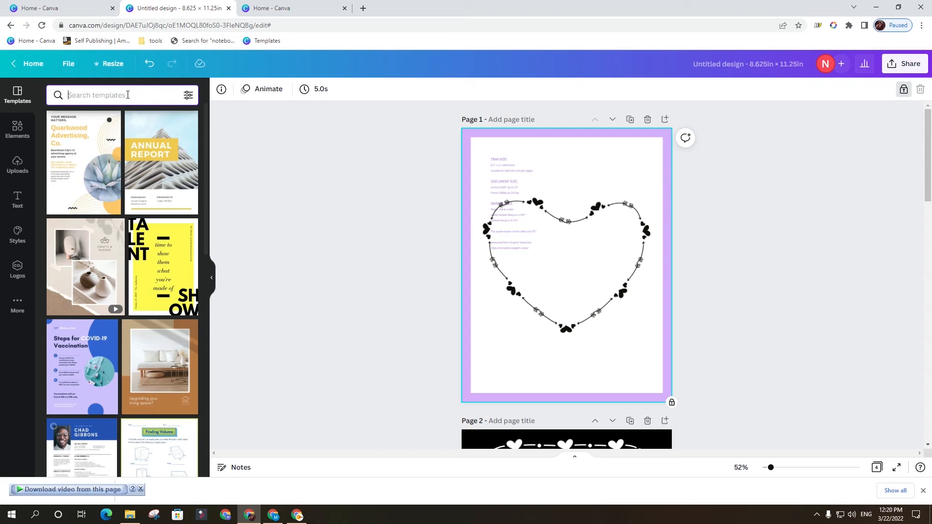
type("s")
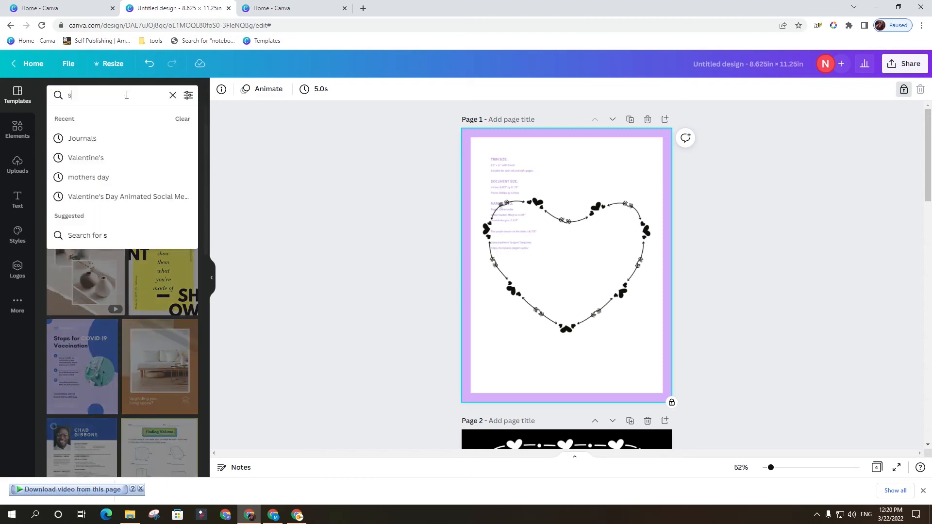
left_click(263, 208)
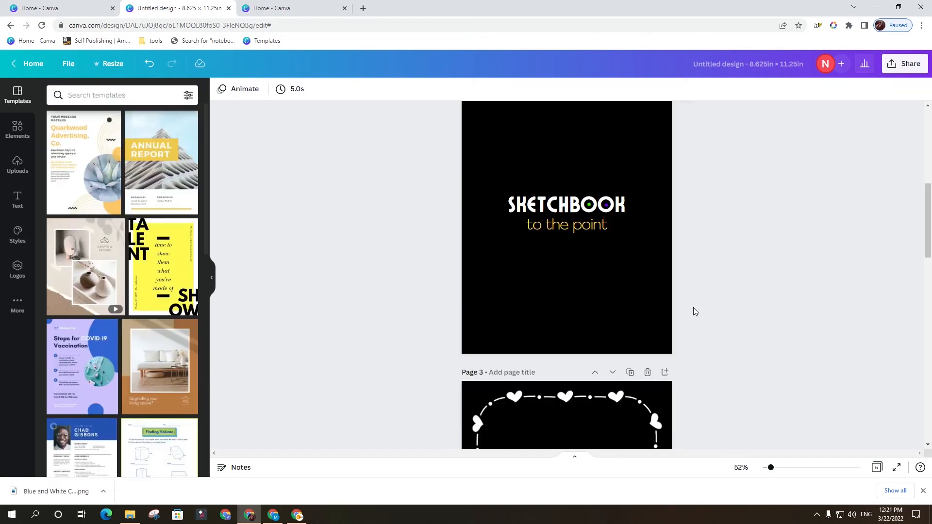
Compare the SKETCHBOOK title page 2 with the heart frame layout on page 1.
scroll(694, 280, "up", 3)
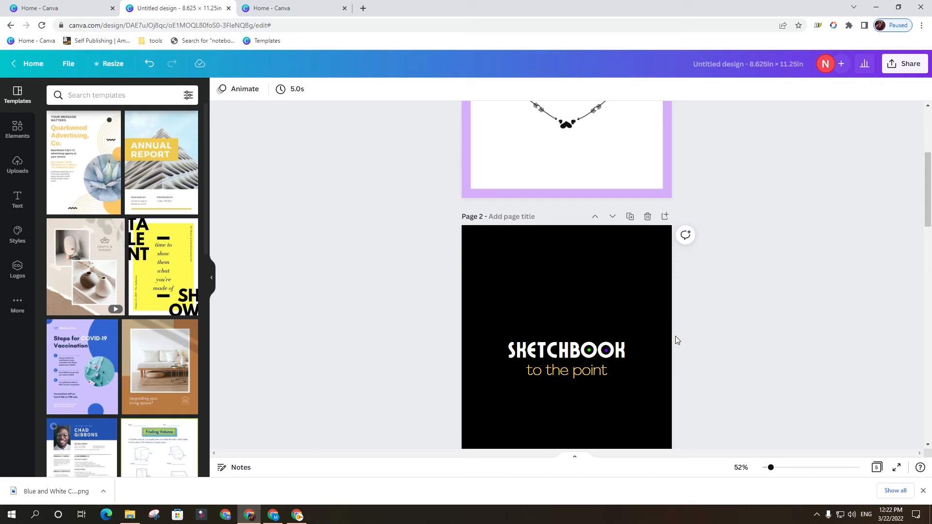
scroll(674, 336, "up", 1)
scroll(673, 339, "up", 4)
scroll(672, 338, "down", 4)
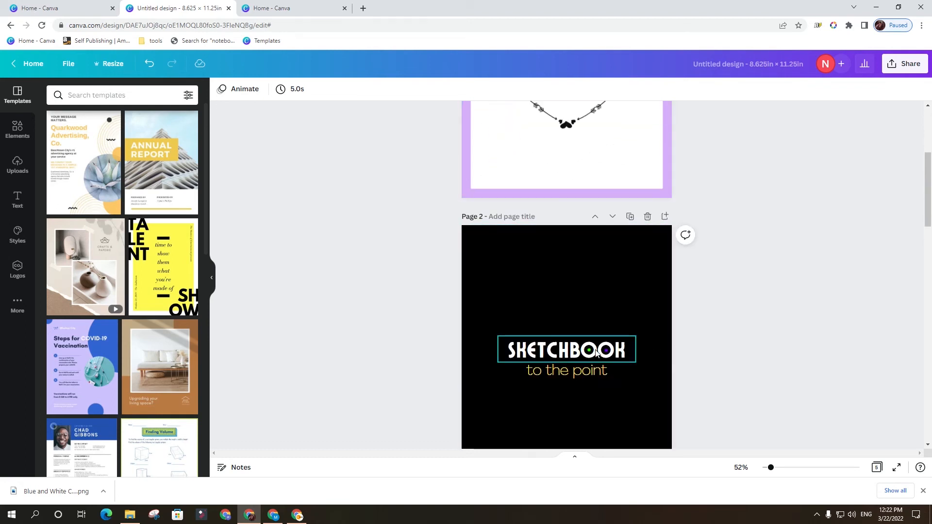
scroll(578, 271, "up", 2)
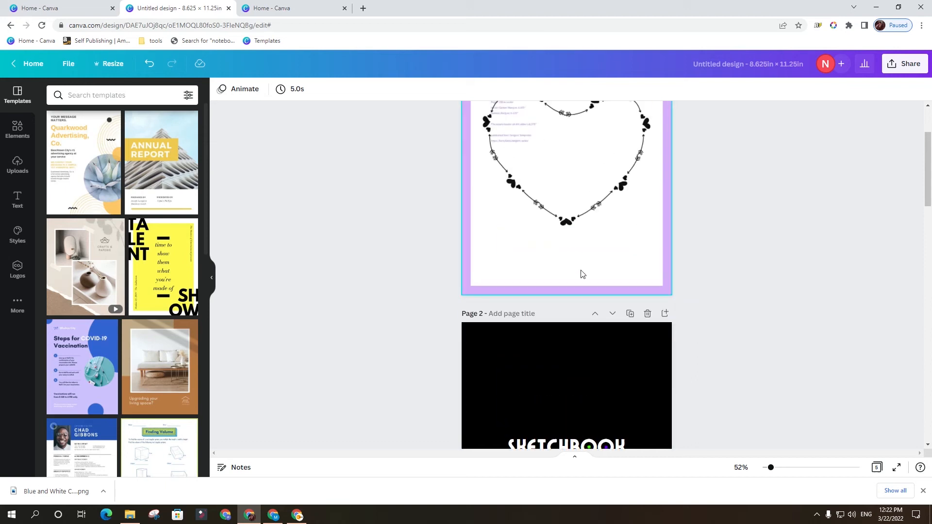
scroll(559, 285, "up", 2)
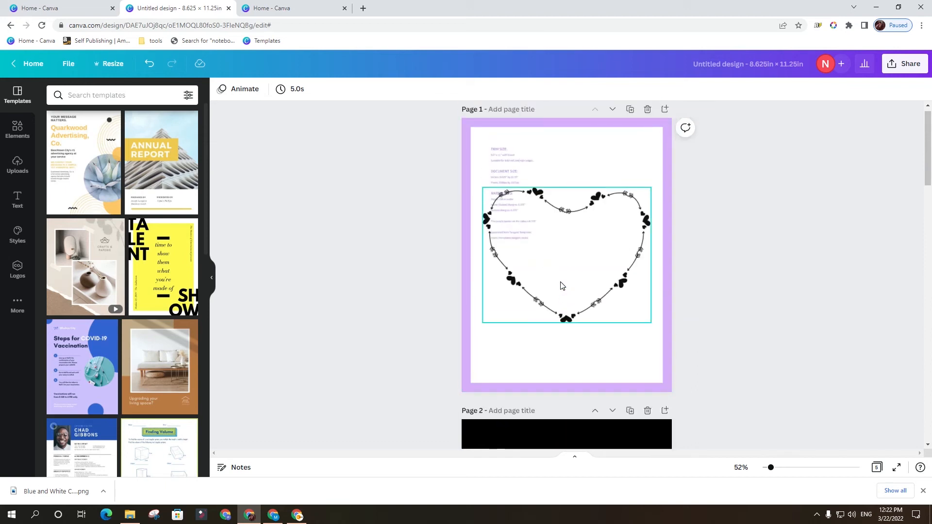
scroll(562, 287, "down", 1)
scroll(569, 290, "up", 1)
scroll(568, 290, "up", 1)
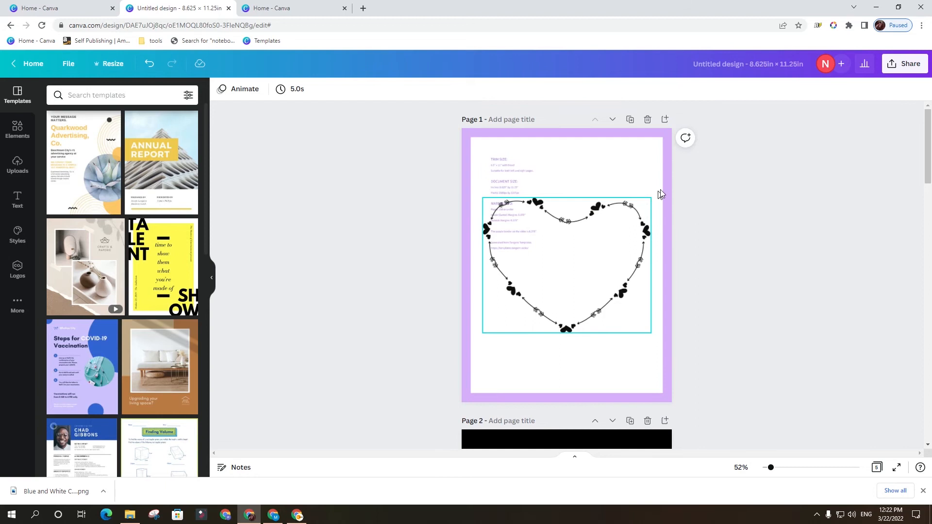
Recolor the heart frame on page 1 white.
left_click(633, 218)
left_click(222, 89)
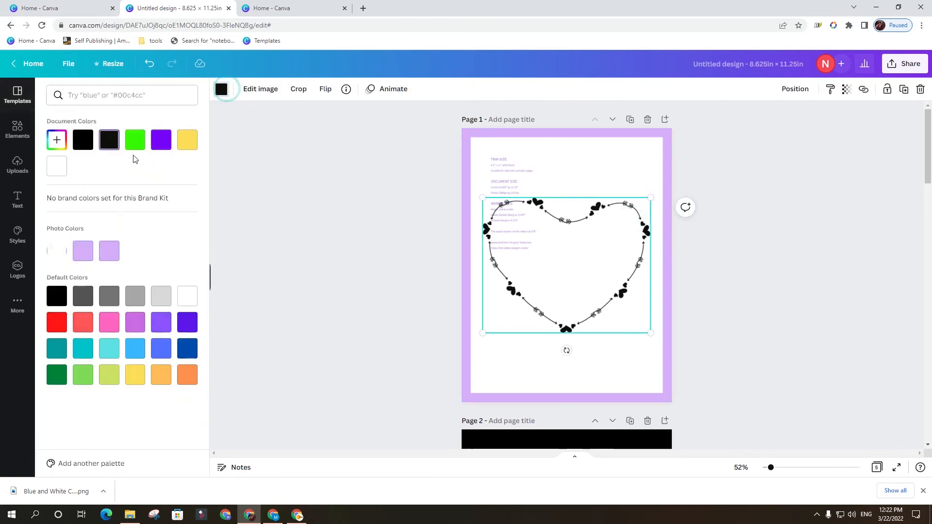
left_click(57, 167)
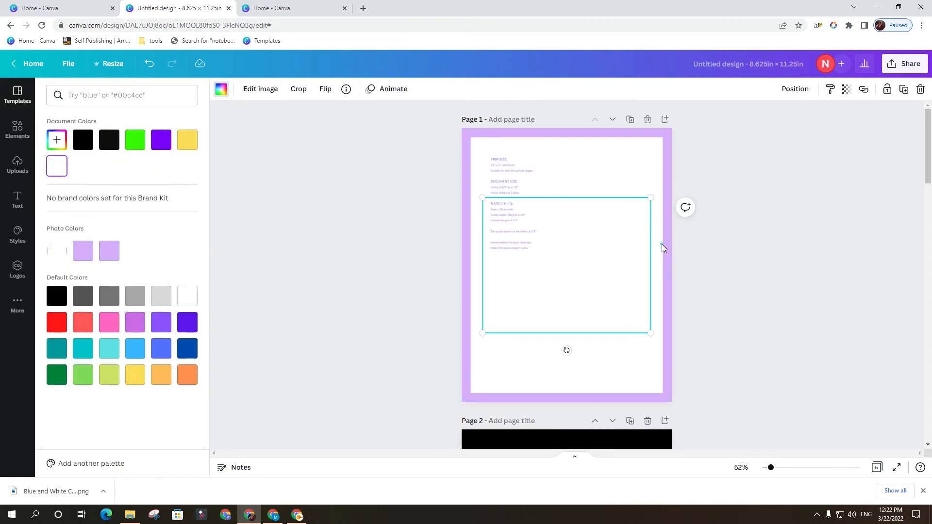
Unlock the purple margin template on page 1 and remove it from the page.
left_click(662, 243)
left_click(669, 146)
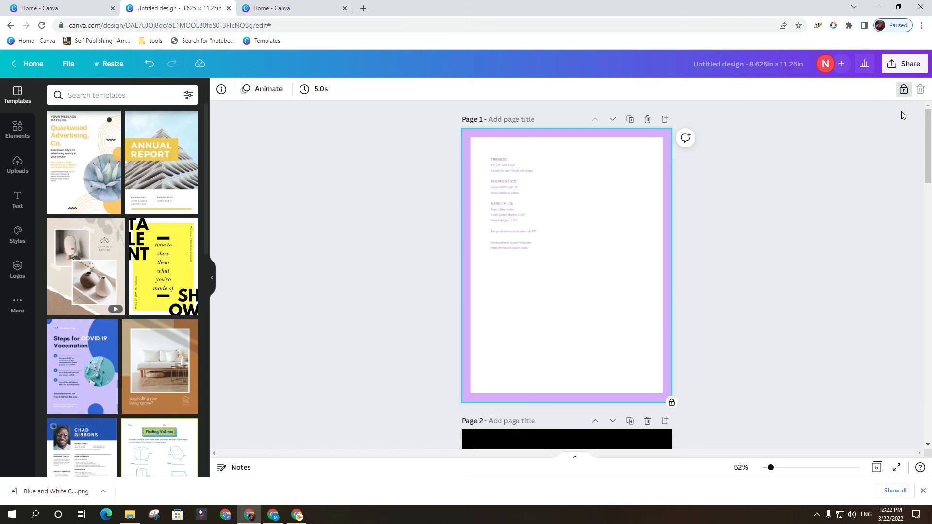
left_click(902, 91)
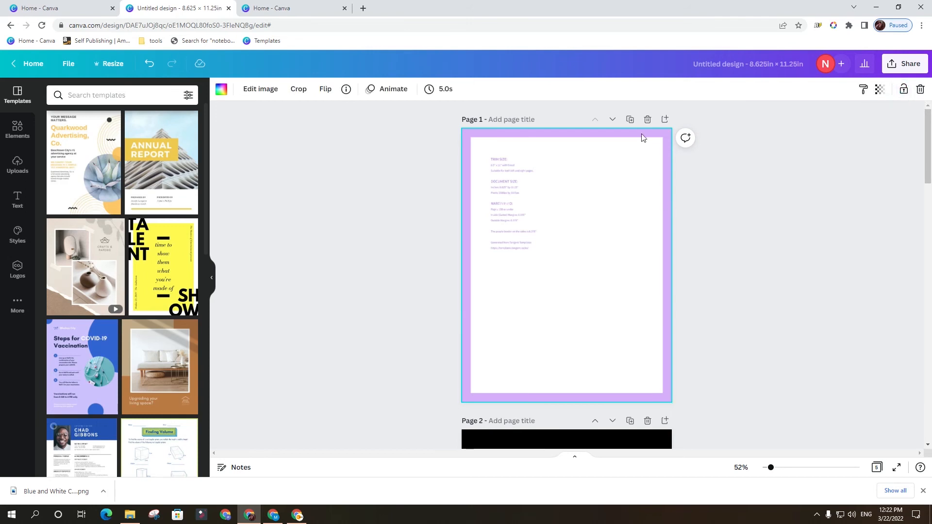
scroll(634, 152, "down", 3)
right_click(665, 155)
left_click(694, 169)
left_click(784, 183)
scroll(670, 193, "up", 3)
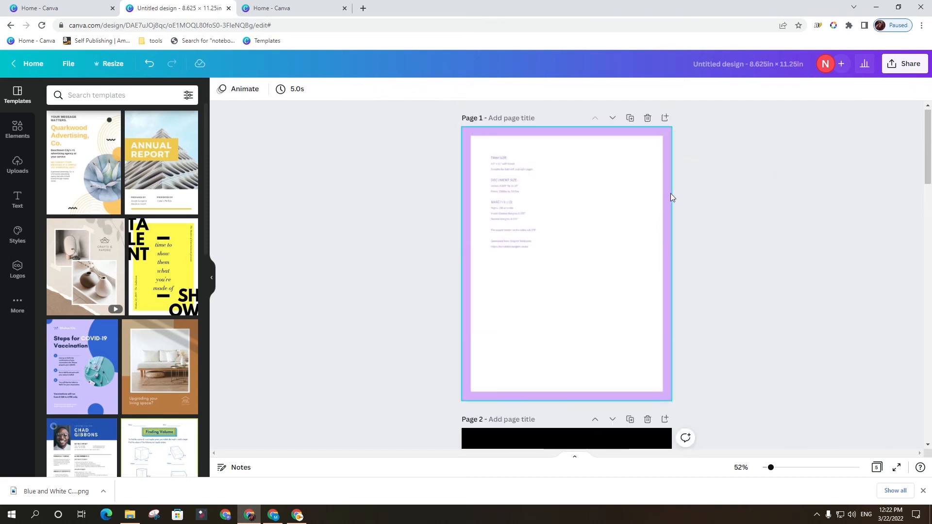
left_click(664, 197)
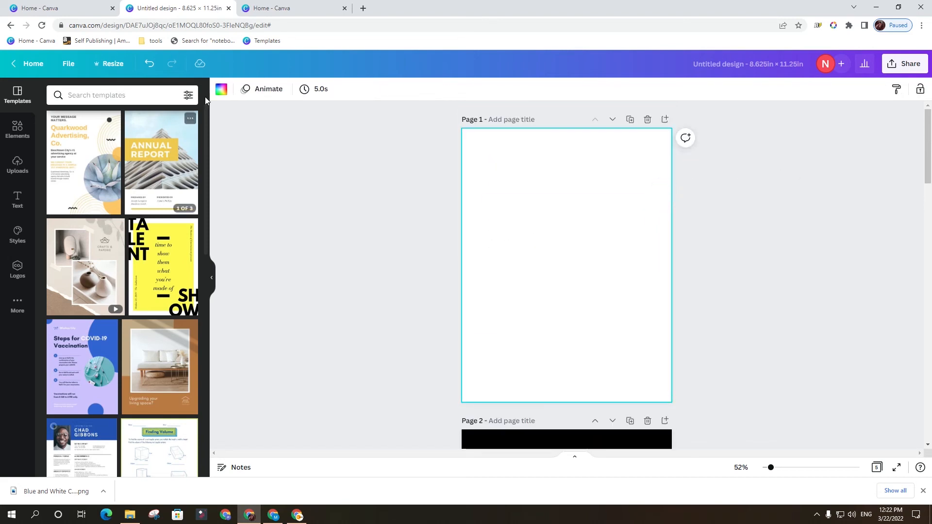
Set the background of page 1 to black and nudge the SKETCHBOOK title below the heart.
left_click(221, 89)
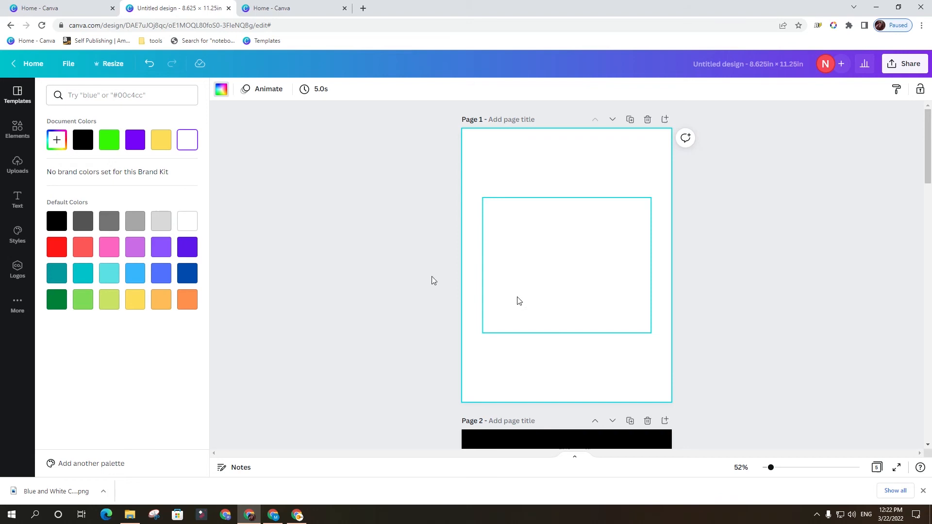
left_click(83, 140)
left_click(769, 276)
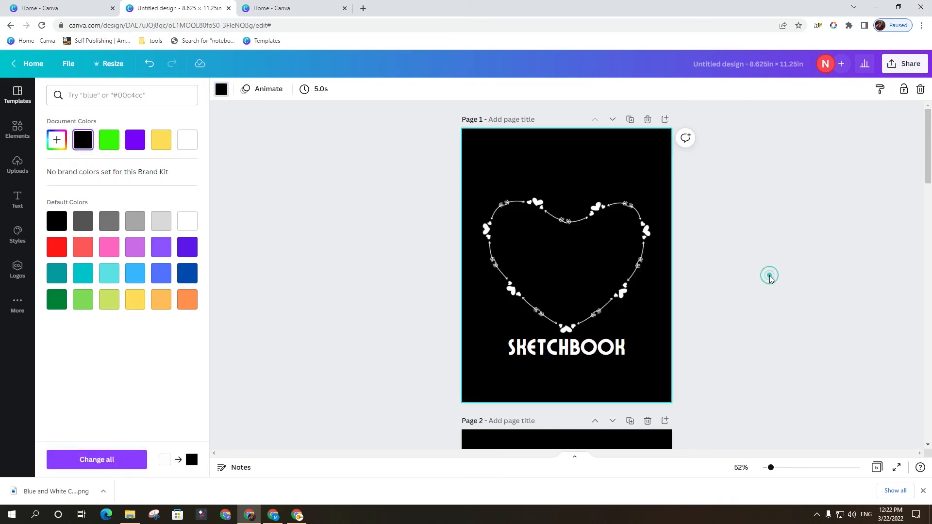
mouse_move(603, 345)
left_mouse_down()
mouse_move(619, 340)
mouse_move(610, 351)
left_mouse_up()
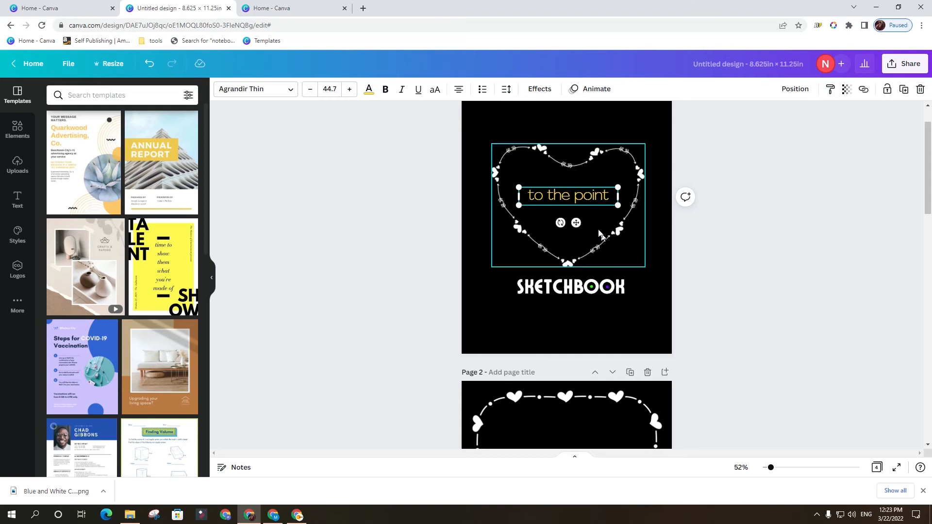
Replace the "to the point" text inside the heart frame on page 1 with "THIS BOOK BELONGS TO".
scroll(655, 223, "up", 1)
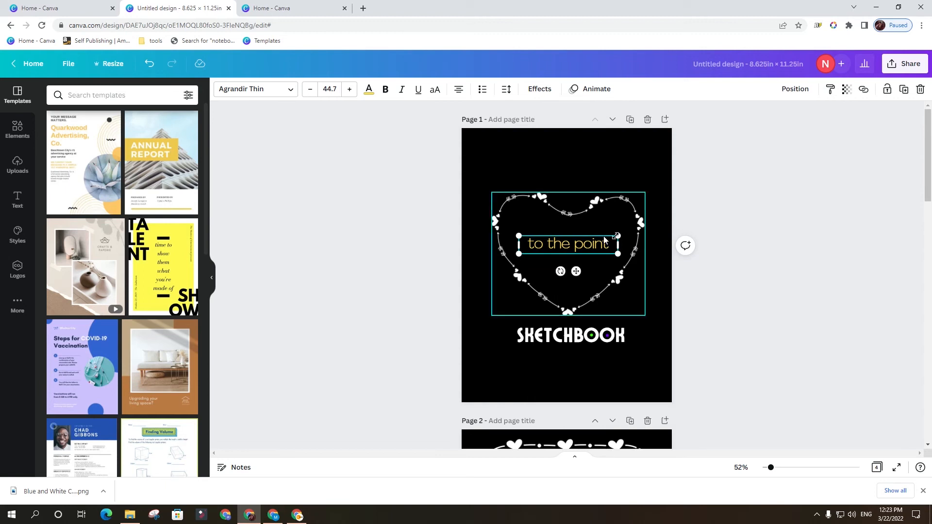
double_click(585, 242)
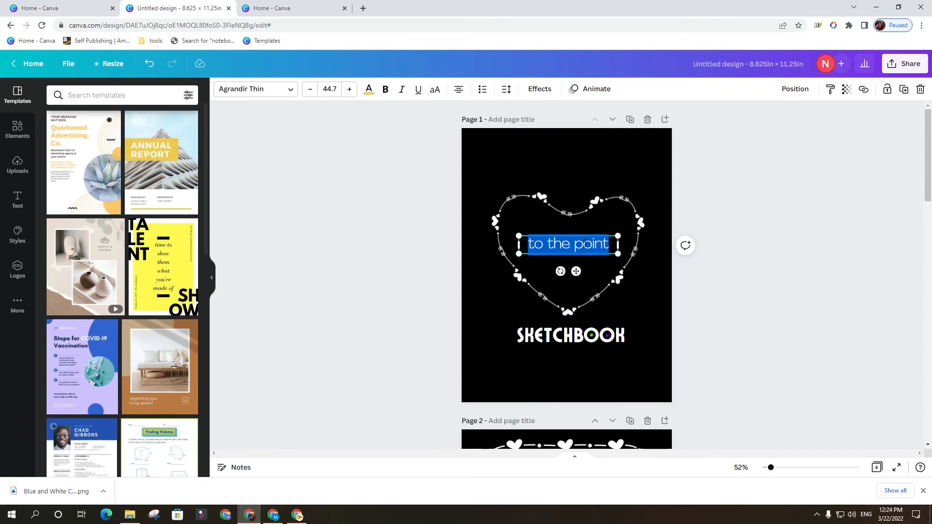
key("BackSpace")
type("THIS BOOK BE")
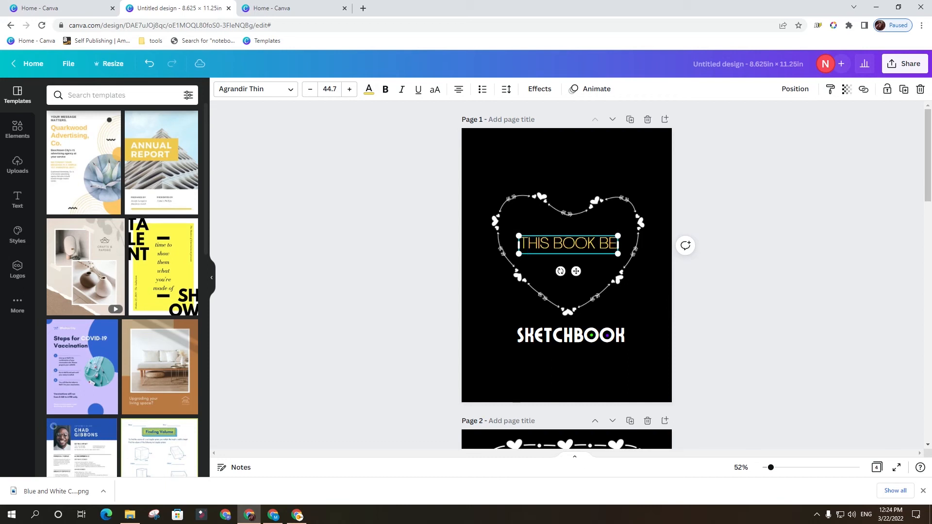
type("LONGS TO")
Scale the THIS BOOK BELONGS TO text to a font size of about 40.7 on two lines and place it in the heart's upper half.
left_click_drag(618, 275, 654, 278)
left_click_drag(651, 236, 607, 238)
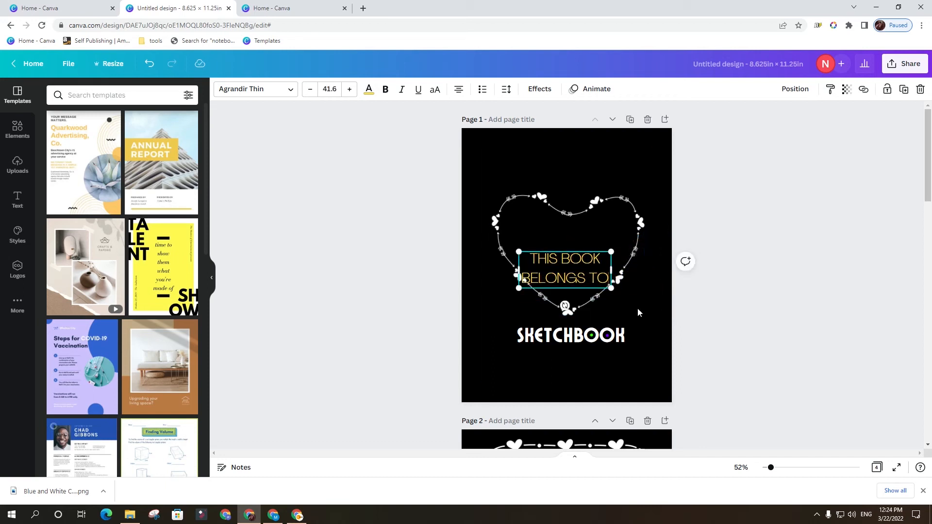
left_click(743, 319)
left_click_drag(582, 279, 584, 249)
left_click_drag(614, 217, 574, 232)
left_click(688, 279)
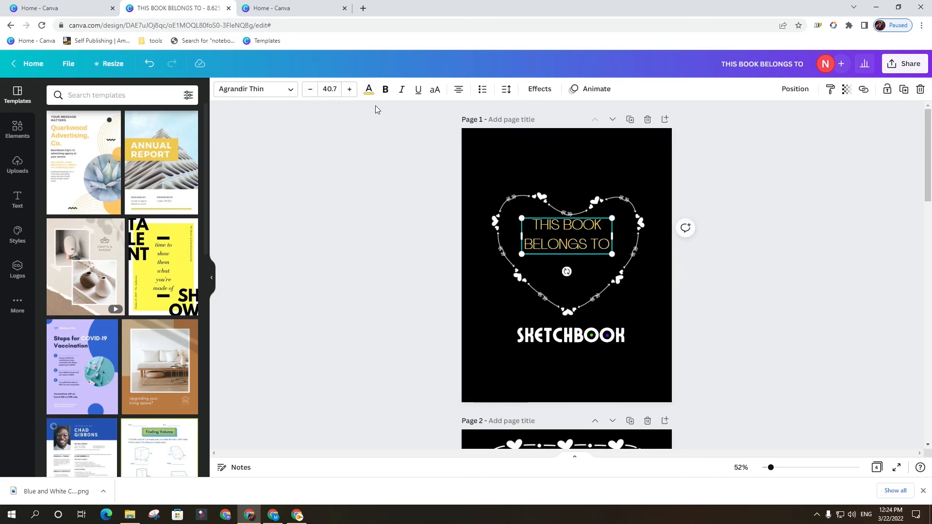
Recolor the THIS BOOK BELONGS TO text white.
left_click(369, 90)
left_click(187, 140)
left_click(752, 301)
Fine-tune the THIS BOOK BELONGS TO text to a font size of about 40.6 and center it horizontally in the heart frame.
left_click_drag(591, 250, 593, 252)
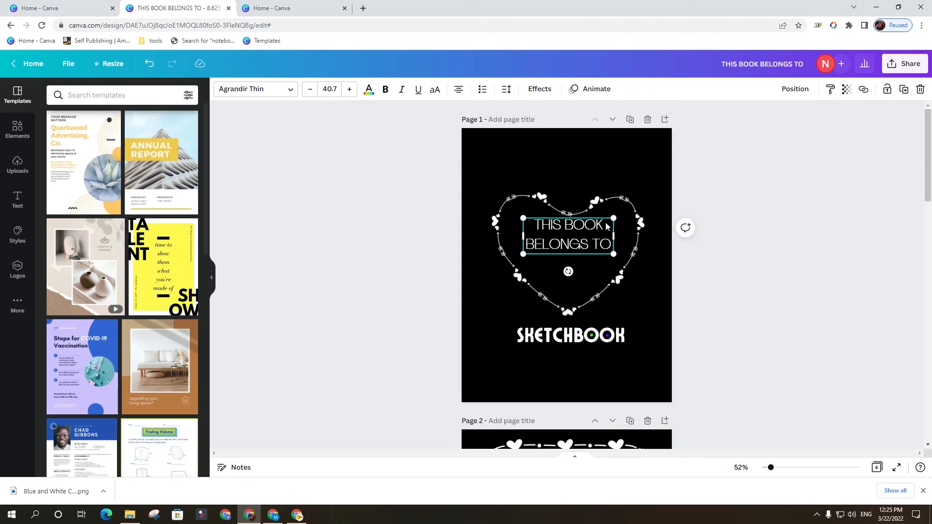
mouse_move(617, 216)
left_mouse_down()
mouse_move(606, 220)
mouse_move(616, 217)
left_mouse_up()
left_click_drag(574, 242, 588, 249)
left_click(778, 295)
left_click(572, 245)
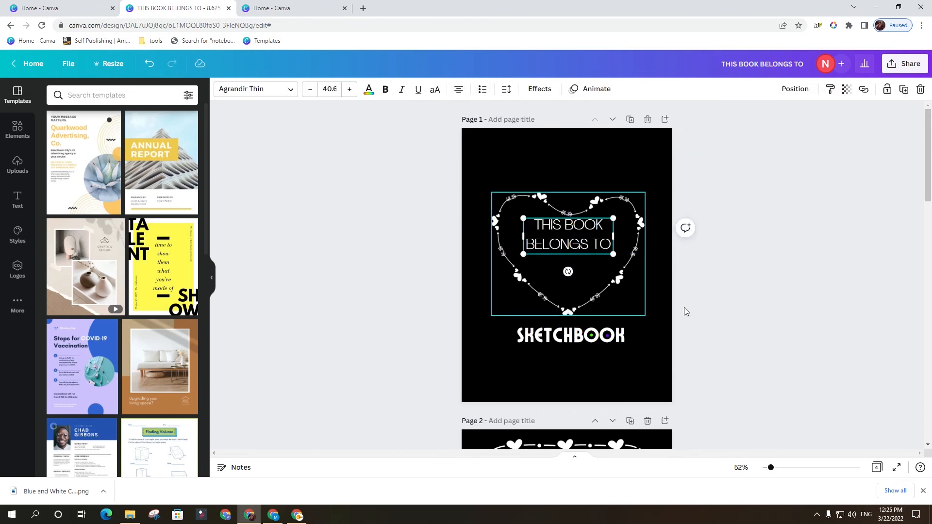
left_click(735, 318)
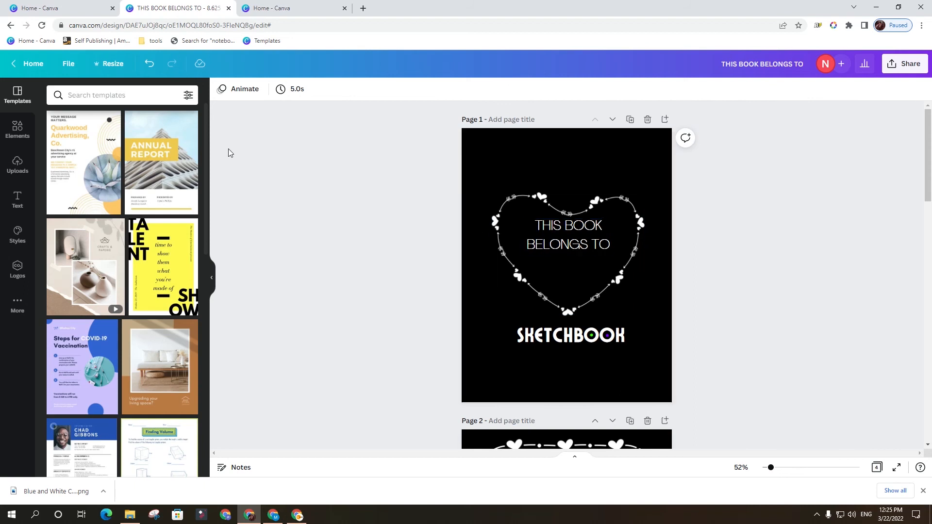
Add a plain solid line below the THIS BOOK BELONGS TO text and extend both ends across the heart.
left_click(17, 127)
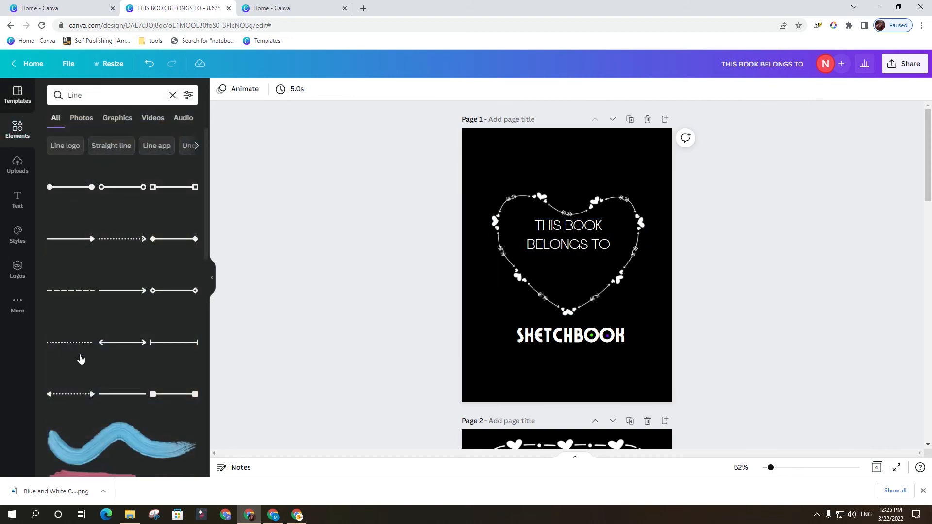
left_click(120, 396)
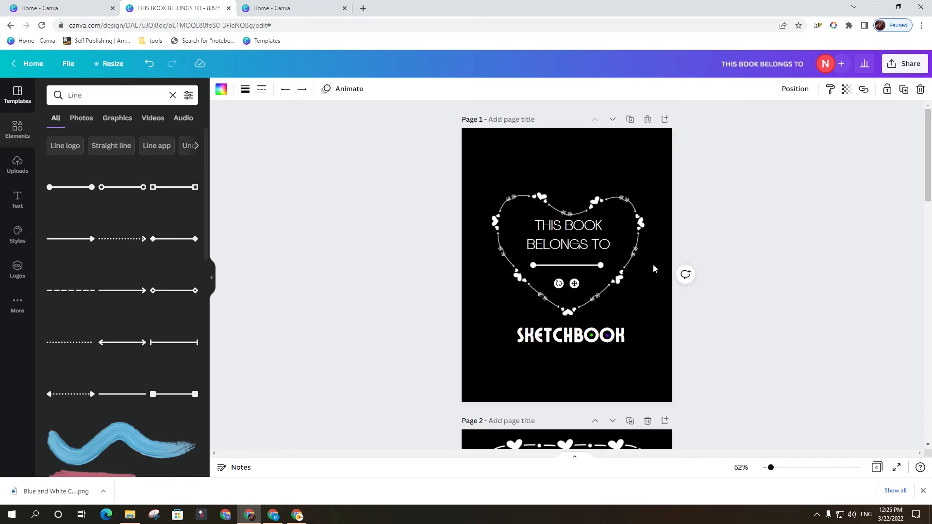
left_click_drag(600, 265, 617, 269)
left_click_drag(533, 266, 524, 268)
Nudge the name line down and to the left until it is centered in the heart frame.
key("Down")
key("Down")
key("Down")
key("Down")
key("Down")
key("Down")
key("Down")
key("Down")
key("Down")
key("Down")
key("Down")
key("Down")
key("Down")
key("Down")
key("Down")
key("Down")
key("Down")
key("Down")
key("Down")
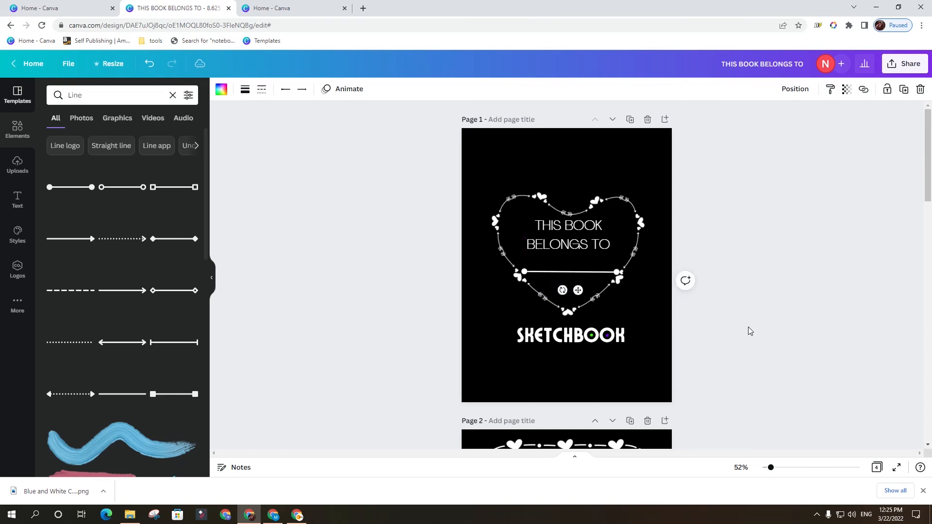
key("Left")
key("Left")
key("Left")
key("Left")
key("Left")
key("Left")
key("Left")
key("Left")
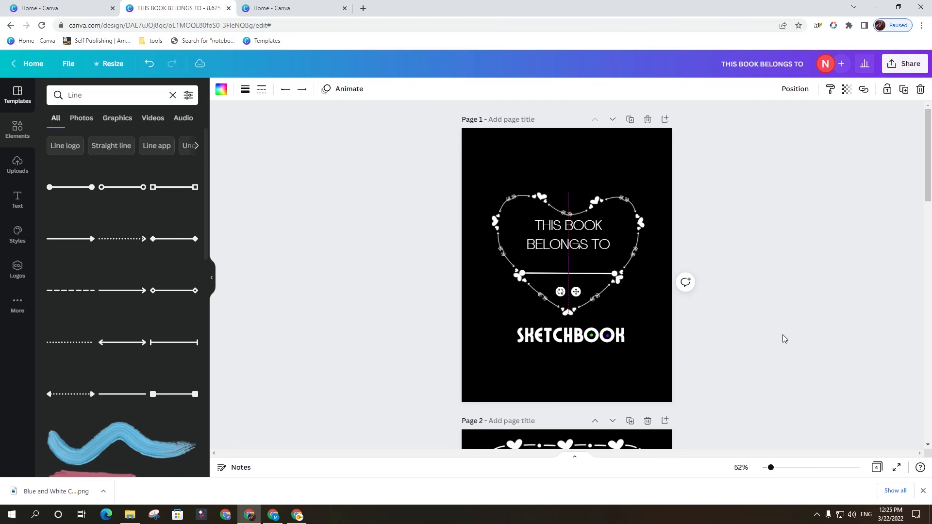
left_click(750, 313)
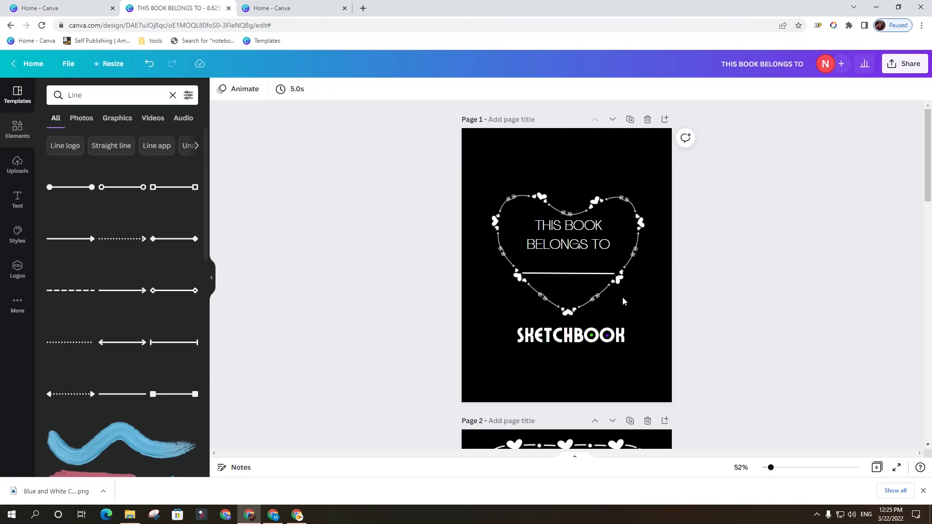
Adjust the position of the name line below THIS BOOK BELONGS TO and undo the last change.
left_click_drag(594, 274, 596, 274)
left_click(730, 321)
key("ctrl+z")
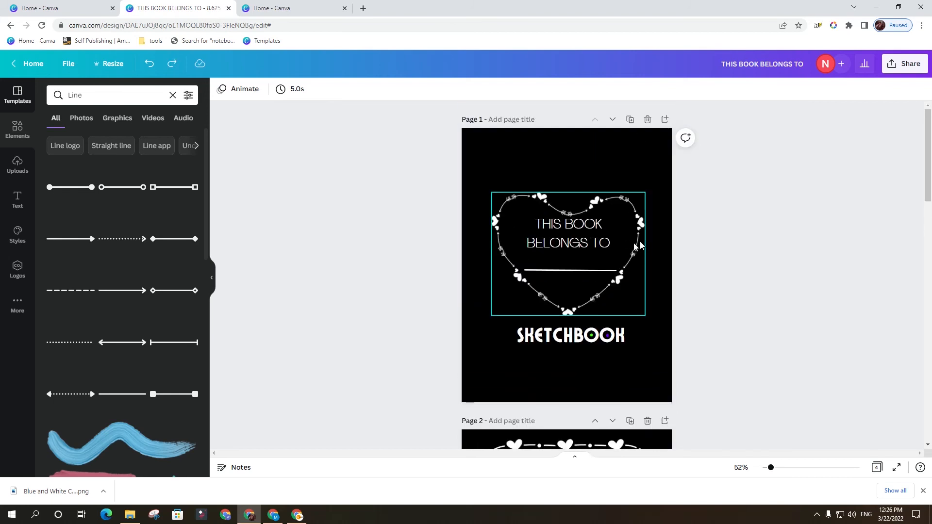
left_click(575, 158)
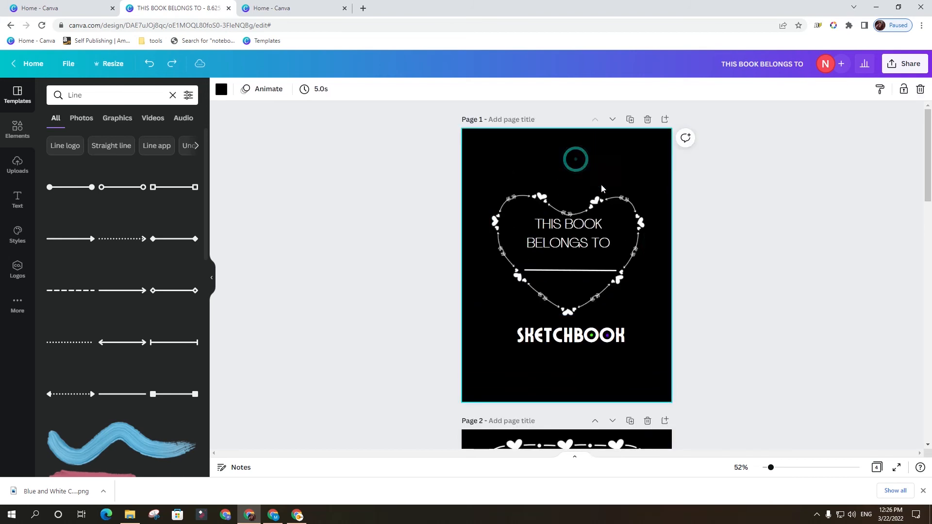
Review the ownership title page and the three bordered interior pages for layout and order.
scroll(586, 313, "down", 3)
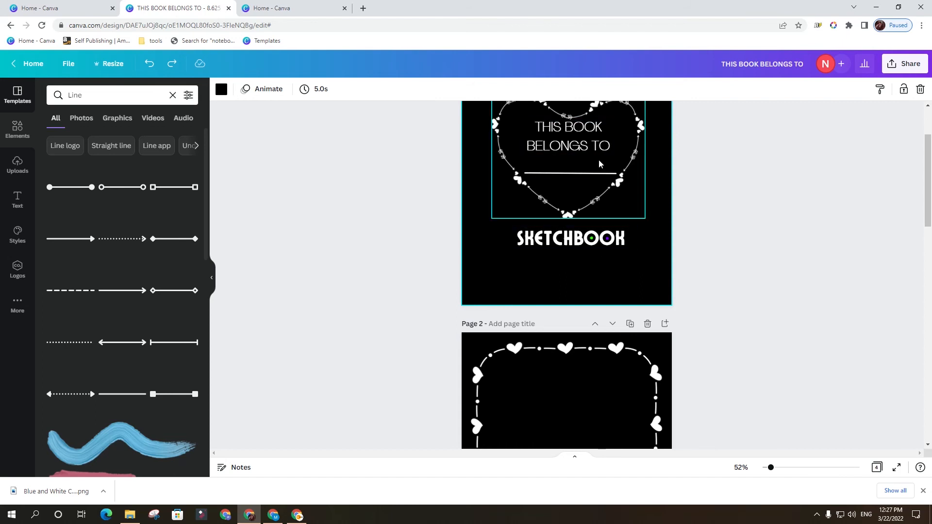
scroll(600, 164, "up", 3)
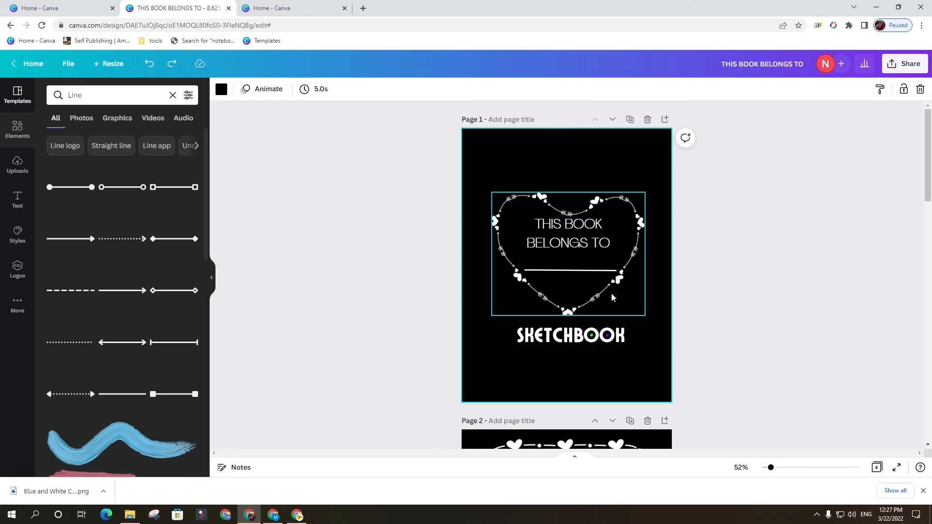
scroll(611, 293, "down", 3)
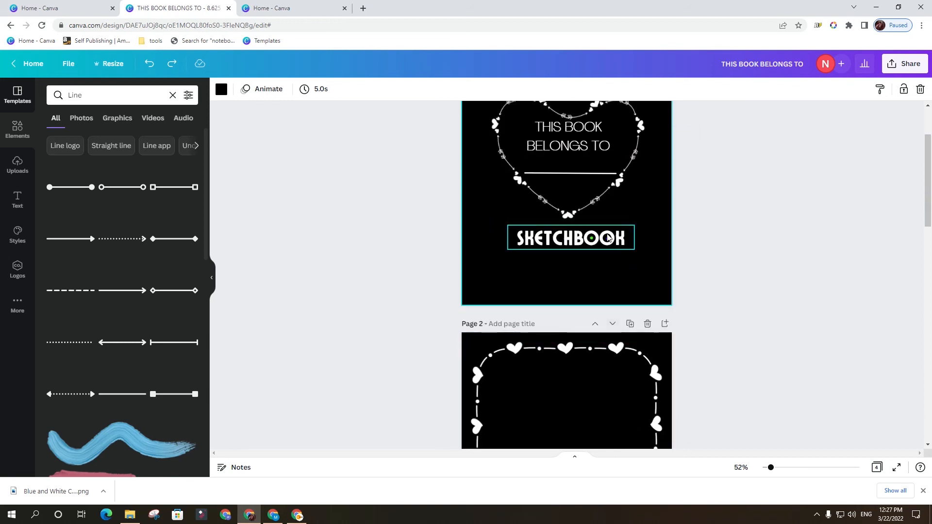
scroll(550, 115, "up", 3)
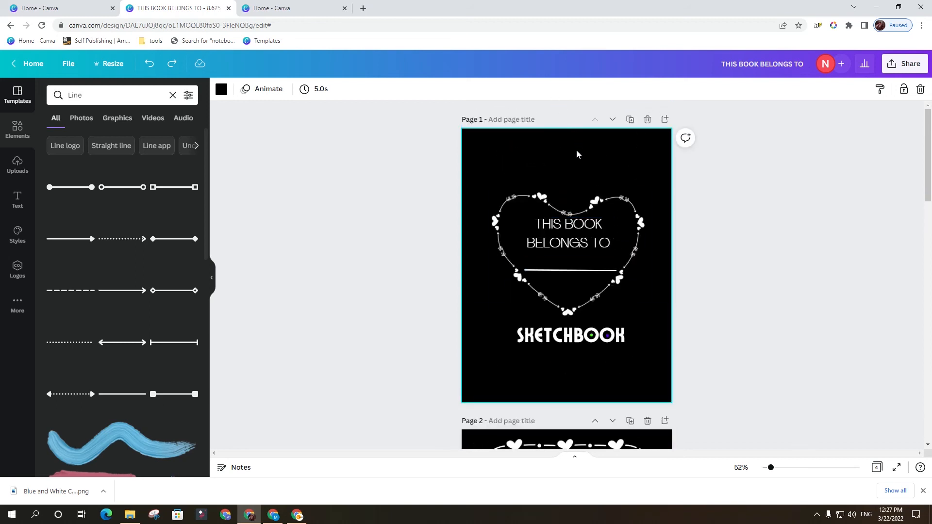
scroll(581, 166, "down", 10)
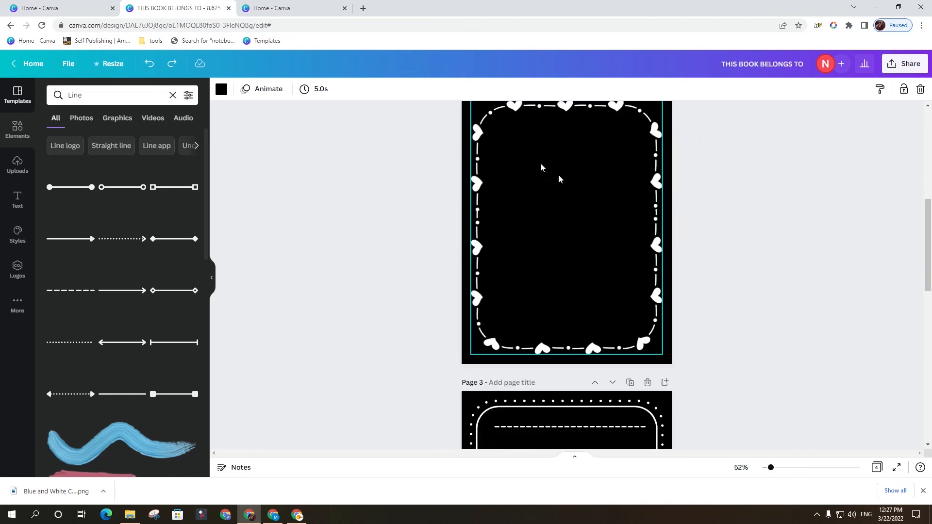
scroll(580, 179, "up", 3)
scroll(560, 215, "down", 10)
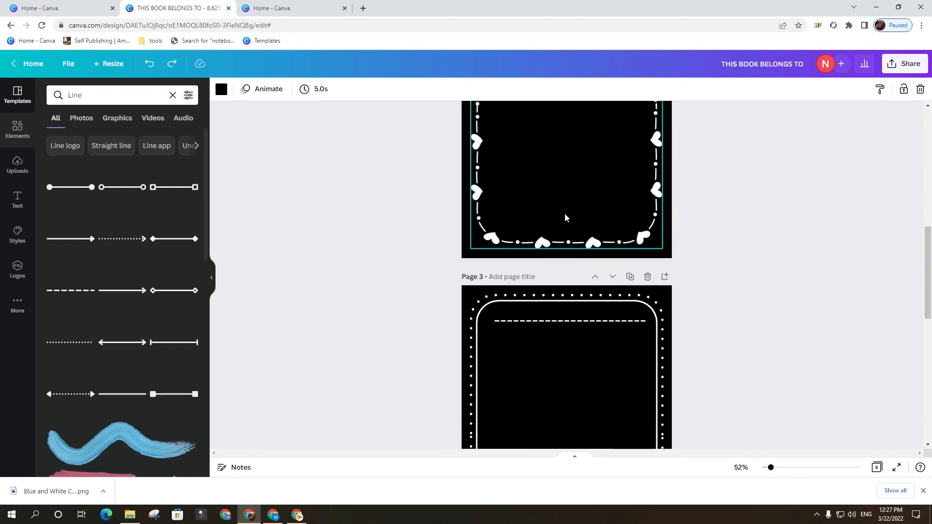
scroll(642, 275, "down", 8)
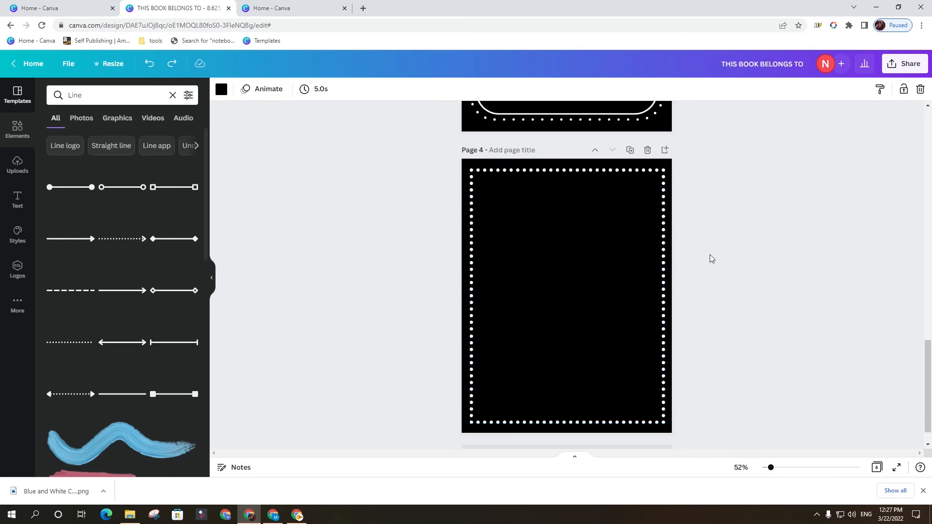
scroll(676, 286, "up", 20)
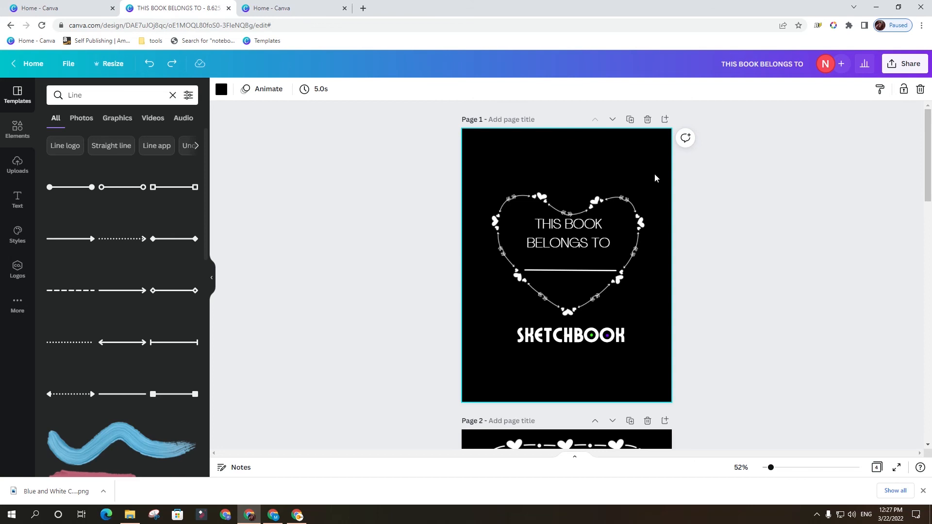
scroll(655, 233, "down", 10)
scroll(660, 271, "up", 4)
scroll(660, 277, "up", 6)
scroll(626, 287, "down", 2)
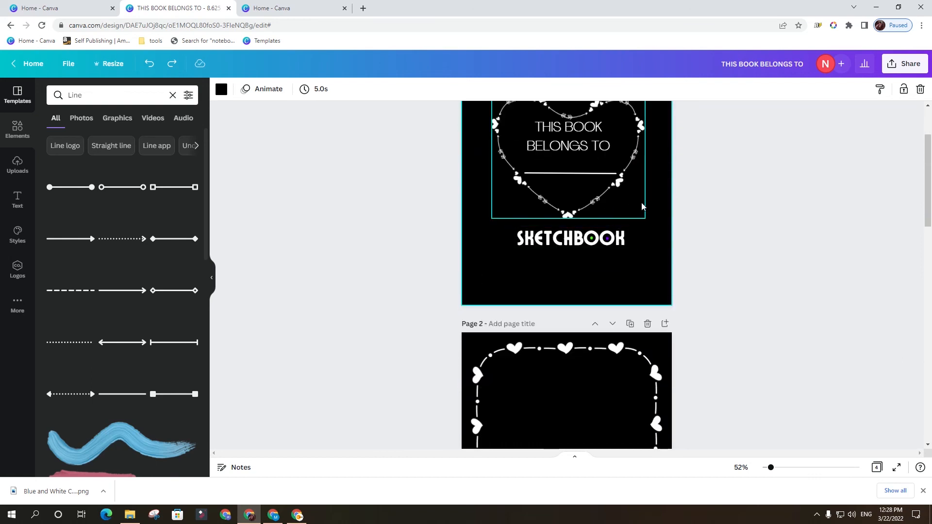
scroll(669, 257, "up", 2)
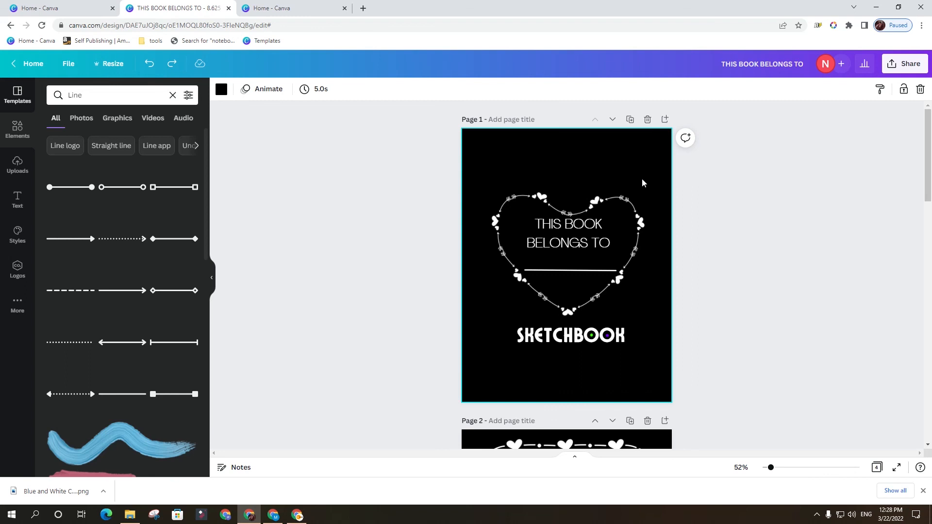
scroll(724, 234, "down", 15)
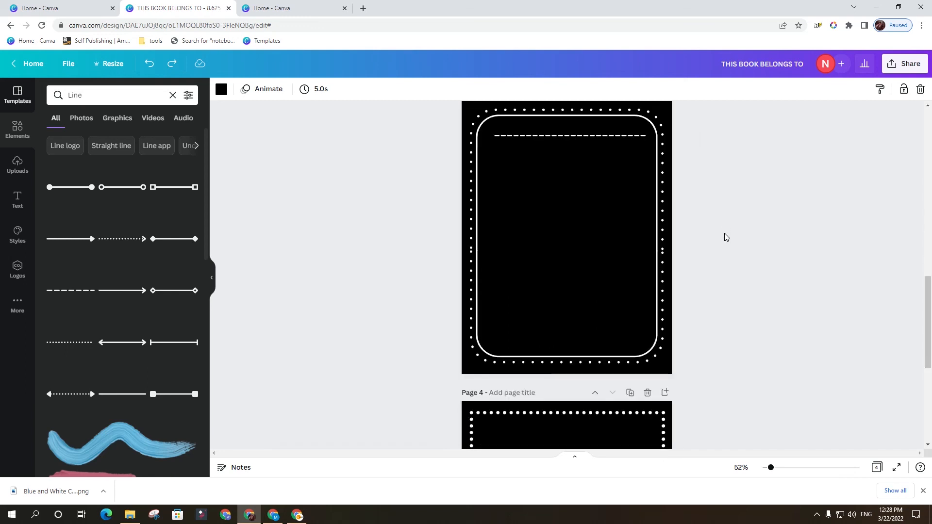
scroll(724, 234, "up", 10)
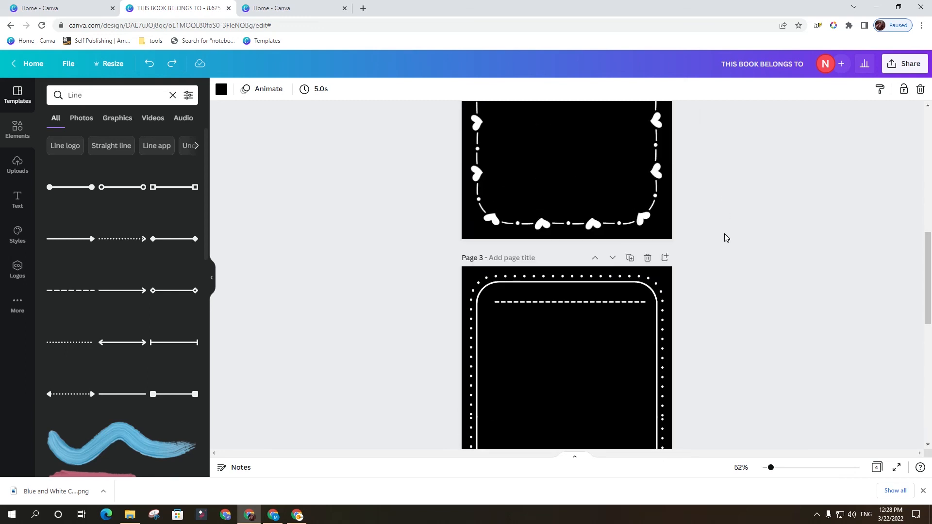
scroll(776, 300, "down", 4)
scroll(775, 305, "down", 4)
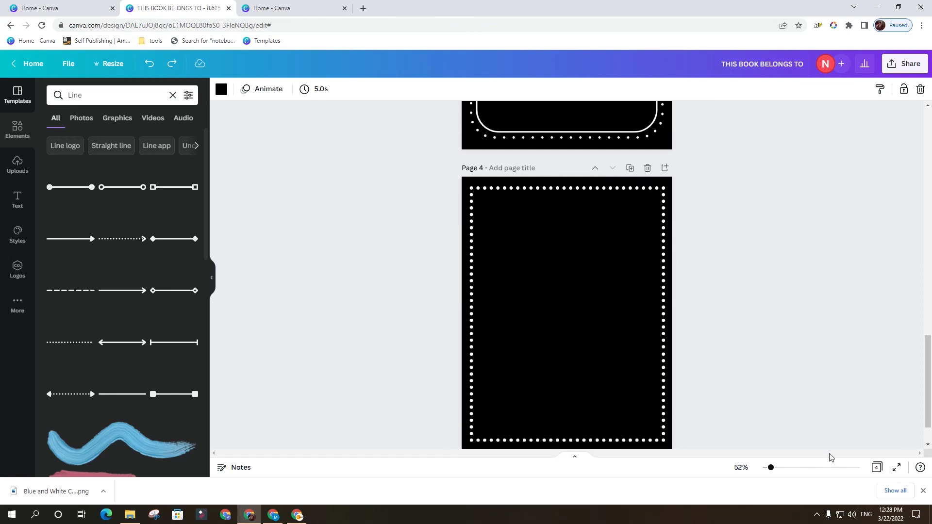
Show all pages in a grid and duplicate the three bordered pages 2, 3 and 4 together.
left_click(877, 468)
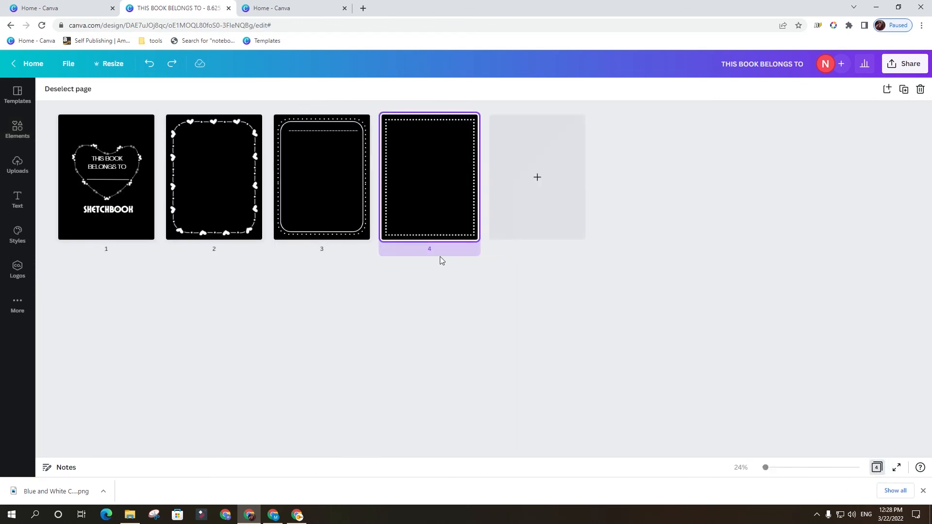
left_click(231, 197)
left_click(313, 190, "shift")
left_click(412, 192, "shift")
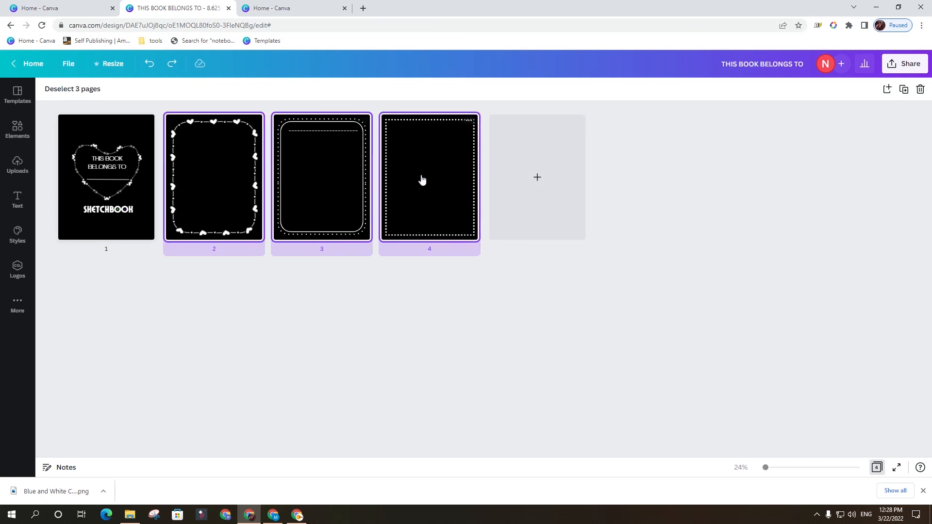
right_click(422, 178)
left_click(480, 213)
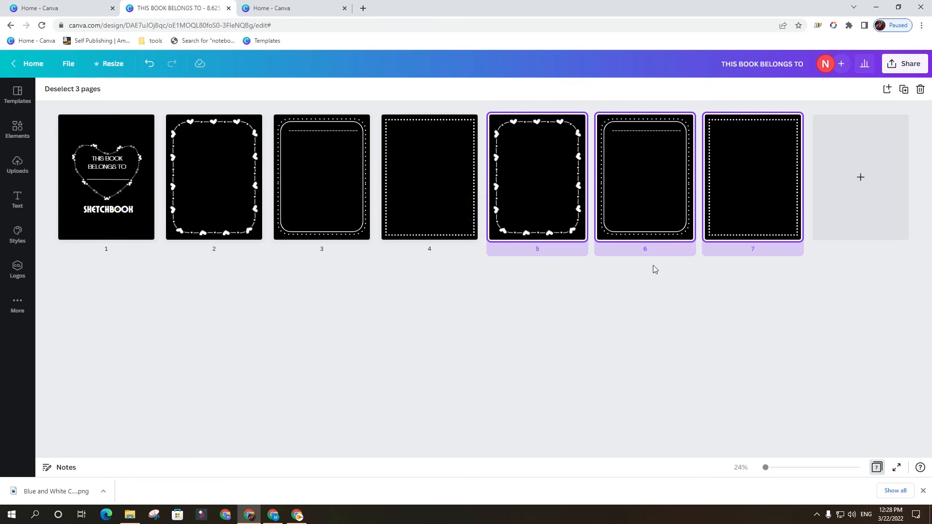
Select all six bordered pages, 2 through 7, duplicate them together and clear the selection.
left_click(623, 274)
left_click(825, 261)
left_click(217, 164, "shift")
right_click(215, 162)
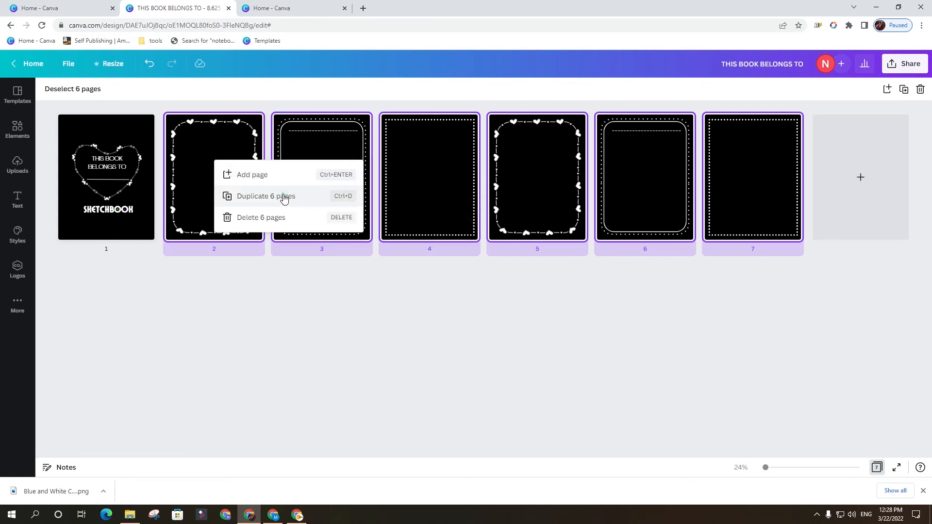
left_click(284, 196)
left_click(688, 304)
key("Delete")
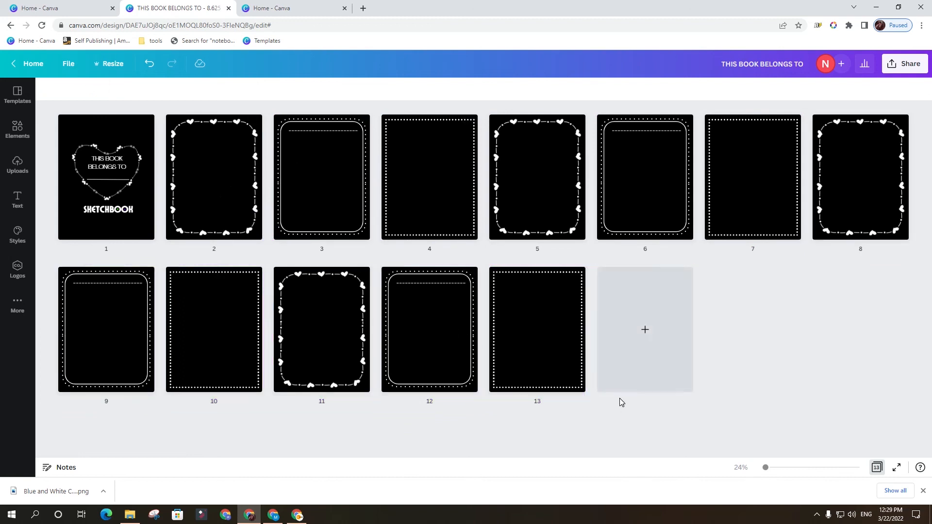
Leave the grid overview and check the ownership title page and the bordered pages in the scrolling page view.
left_click(877, 467)
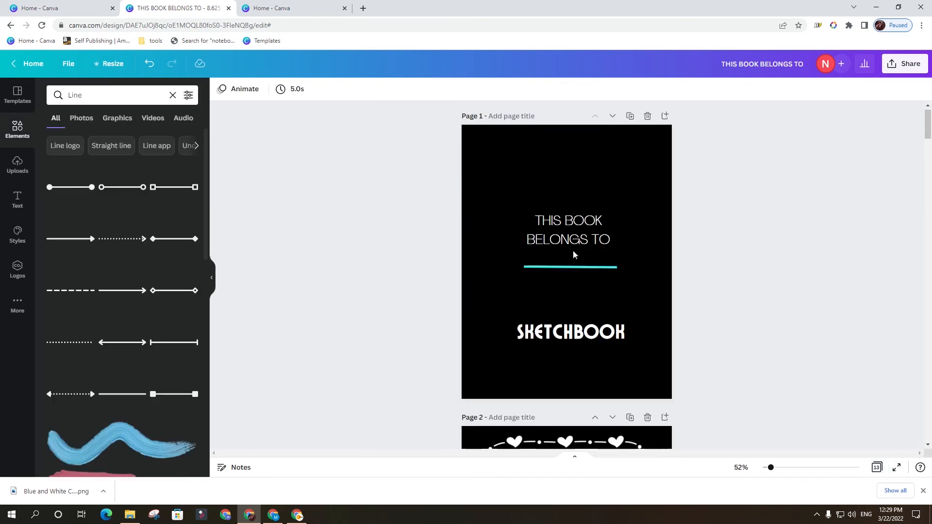
scroll(568, 249, "down", 12)
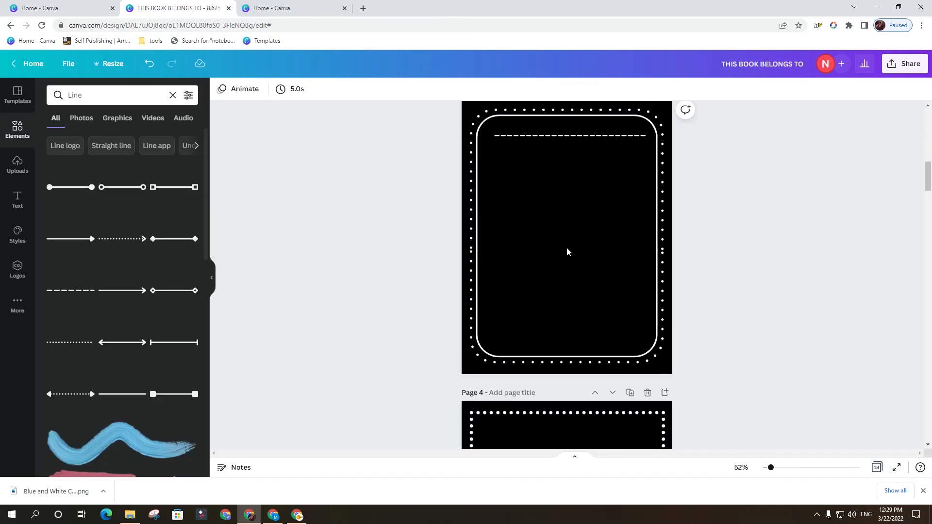
scroll(567, 251, "down", 5)
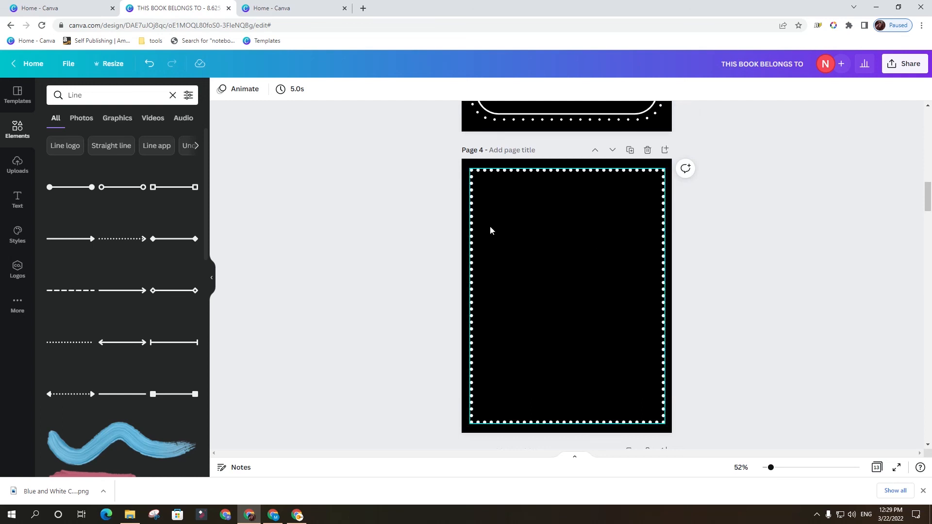
scroll(577, 213, "up", 17)
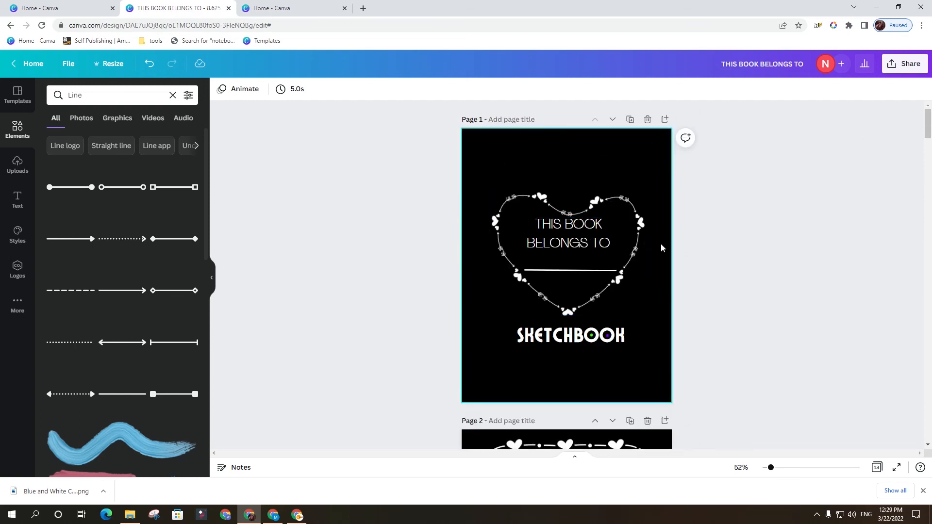
scroll(683, 274, "down", 1)
scroll(684, 257, "up", 1)
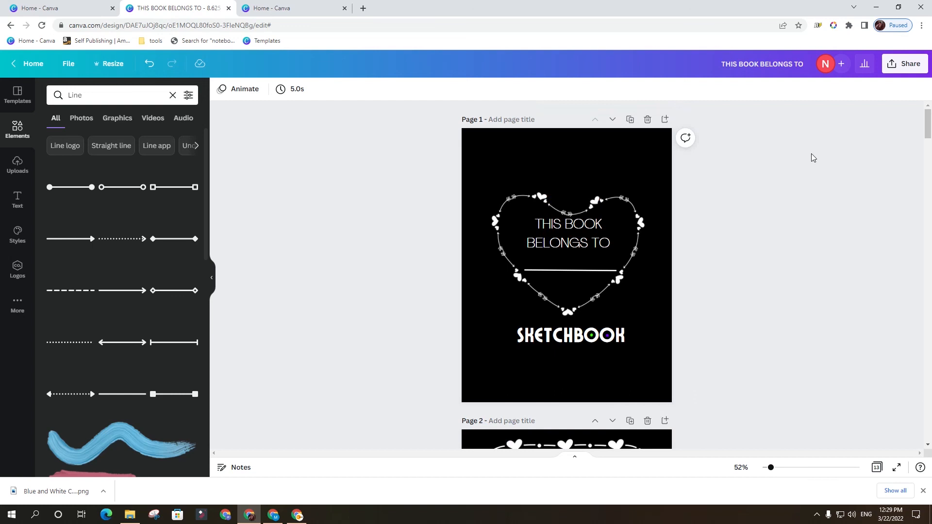
Open the download settings for the sketchbook interior and set the file type to PDF Print.
left_click(906, 64)
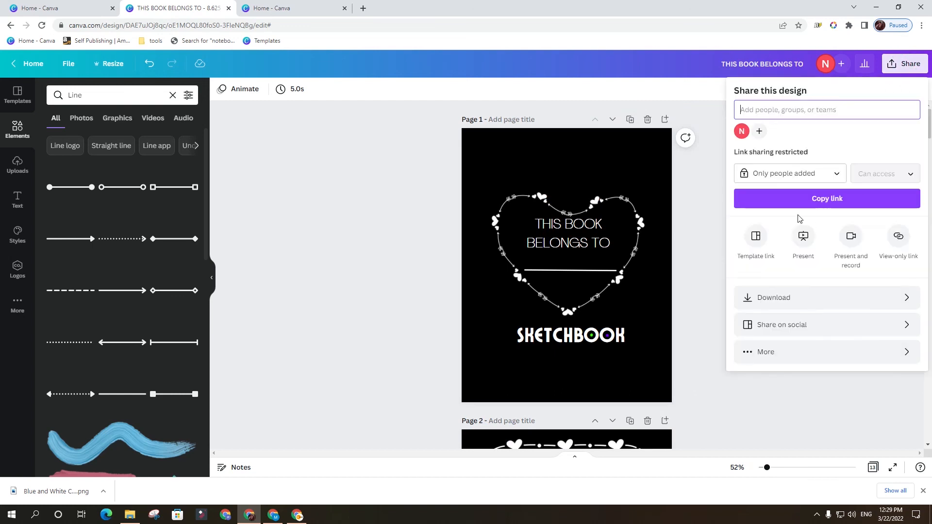
left_click(879, 305)
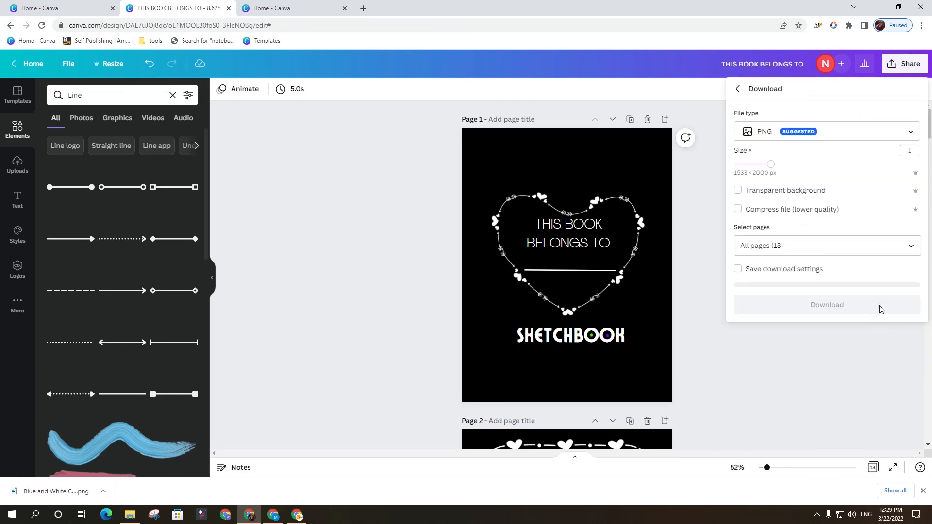
left_click(786, 132)
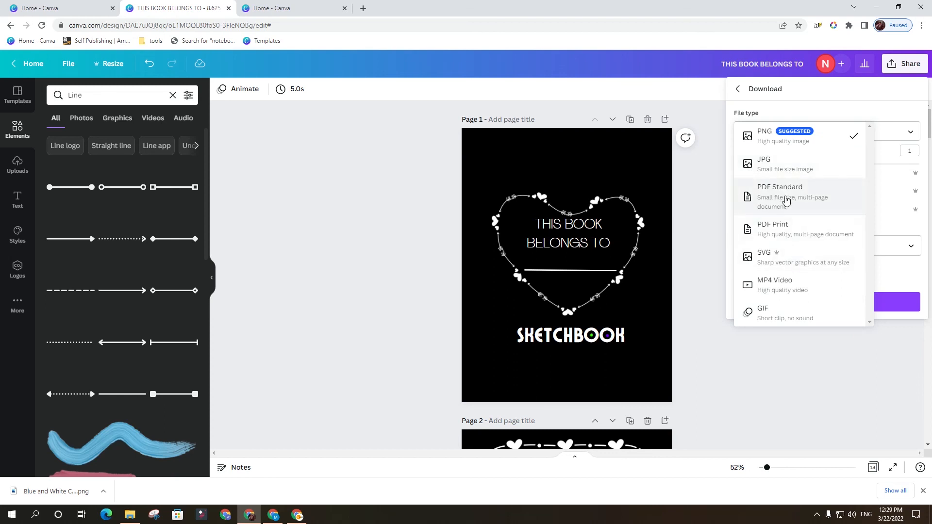
left_click(804, 224)
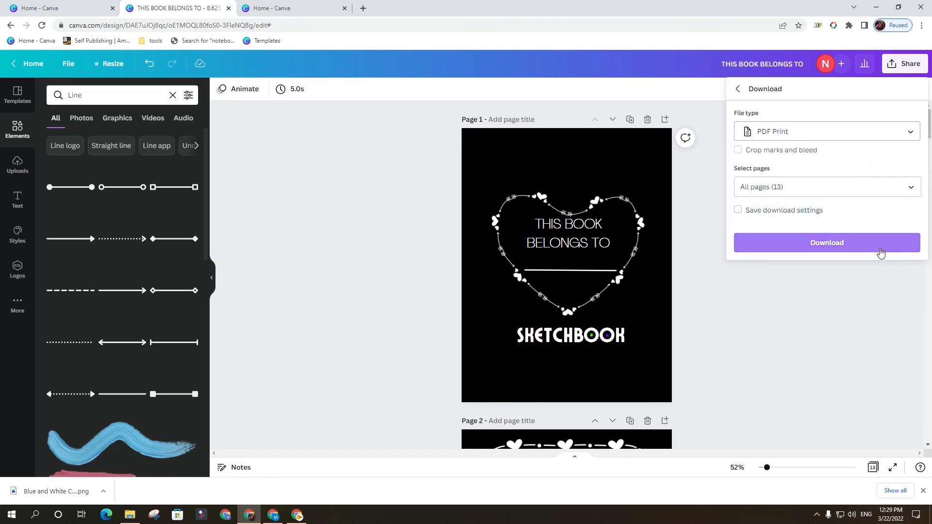